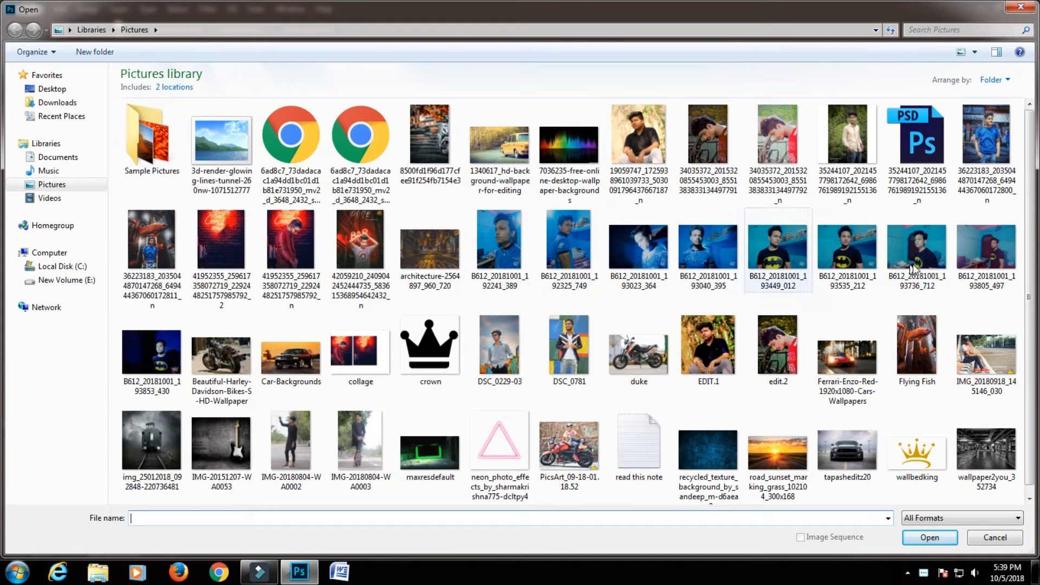
Open the Flying Fish image and copy it into the DSC_0781.JPG document as a new layer
click(934, 368)
click(925, 538)
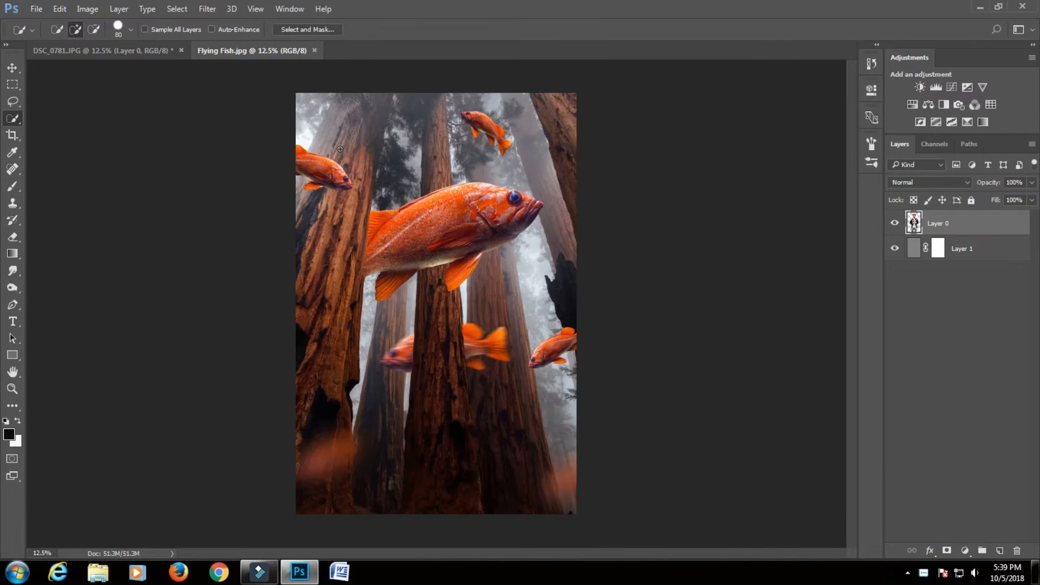
click(12, 67)
drag(431, 233, 242, 126)
drag(372, 226, 492, 345)
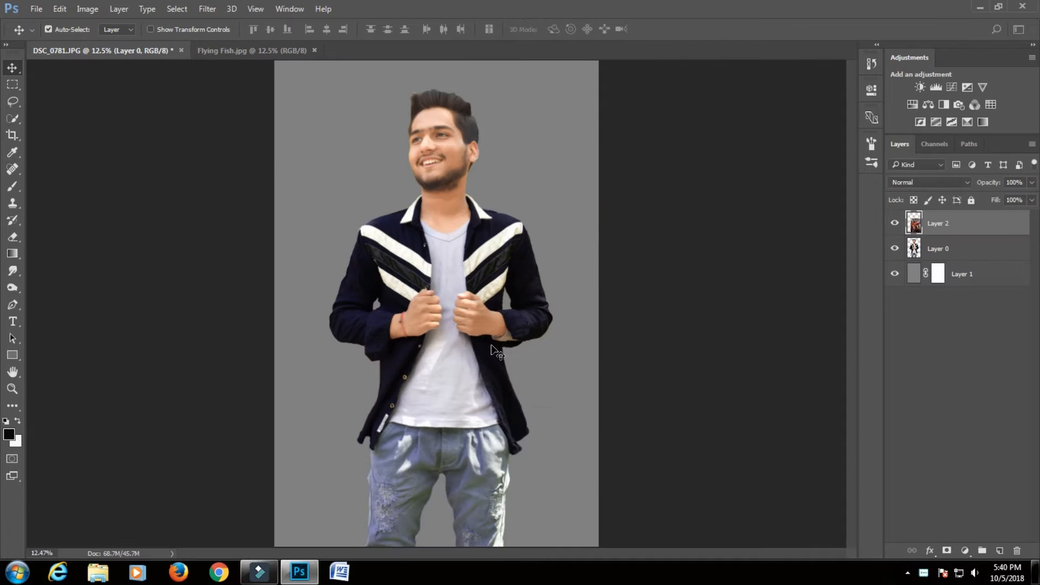
Position the fish background layer and stretch it to about 115.74% width and 118.44% height to fill the canvas
drag(438, 274, 380, 178)
click(172, 28)
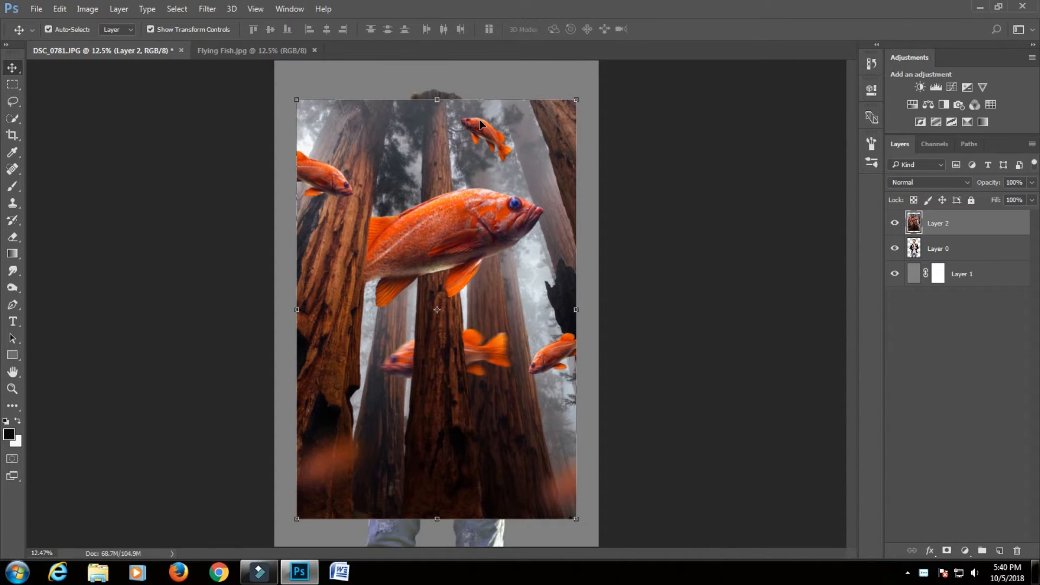
drag(437, 100, 434, 62)
drag(297, 308, 277, 304)
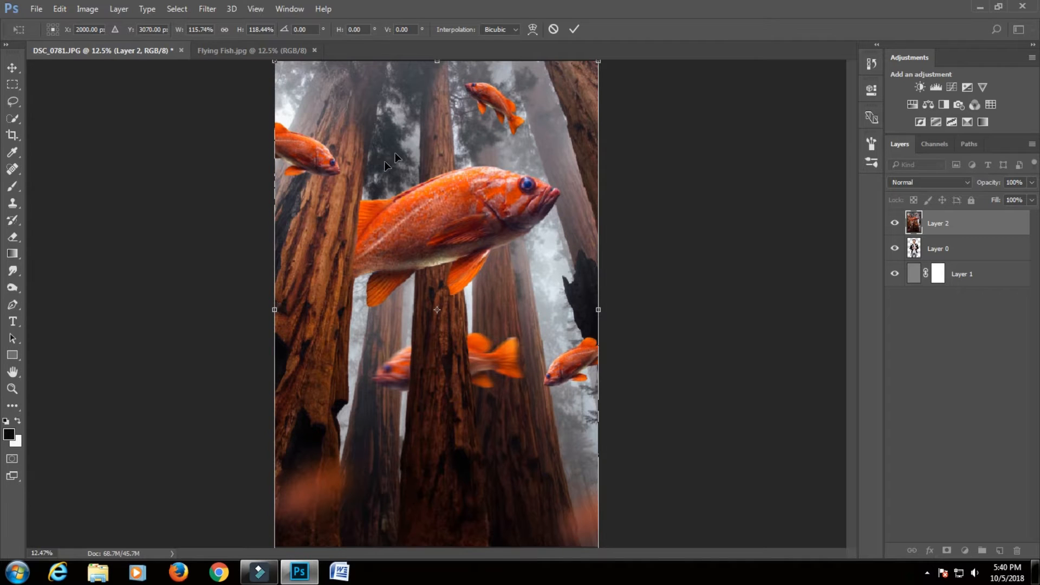
click(571, 28)
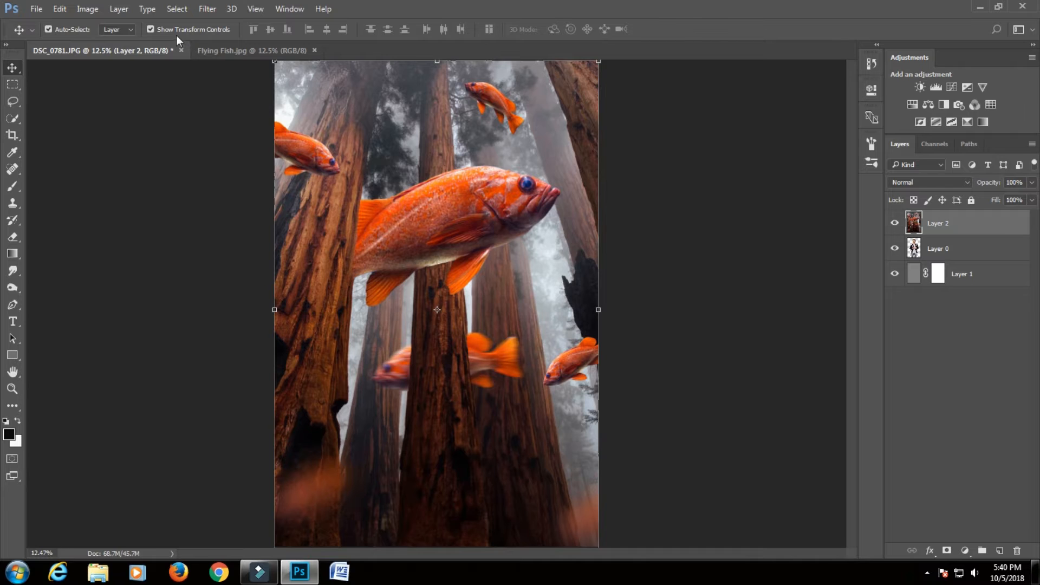
click(177, 30)
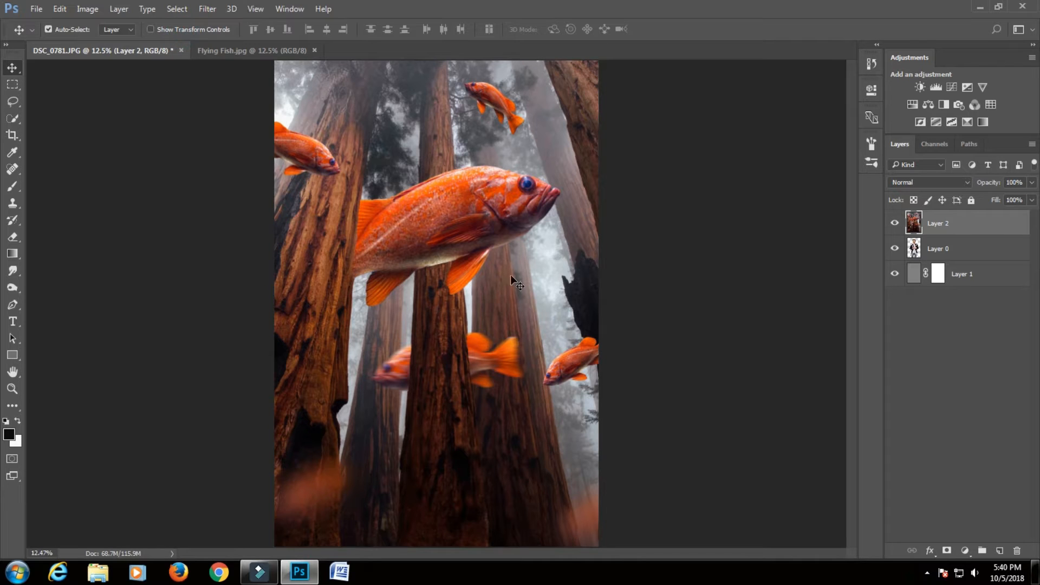
Move the fish background layer below Layer 0 so the man stands in front of it
drag(935, 226, 934, 262)
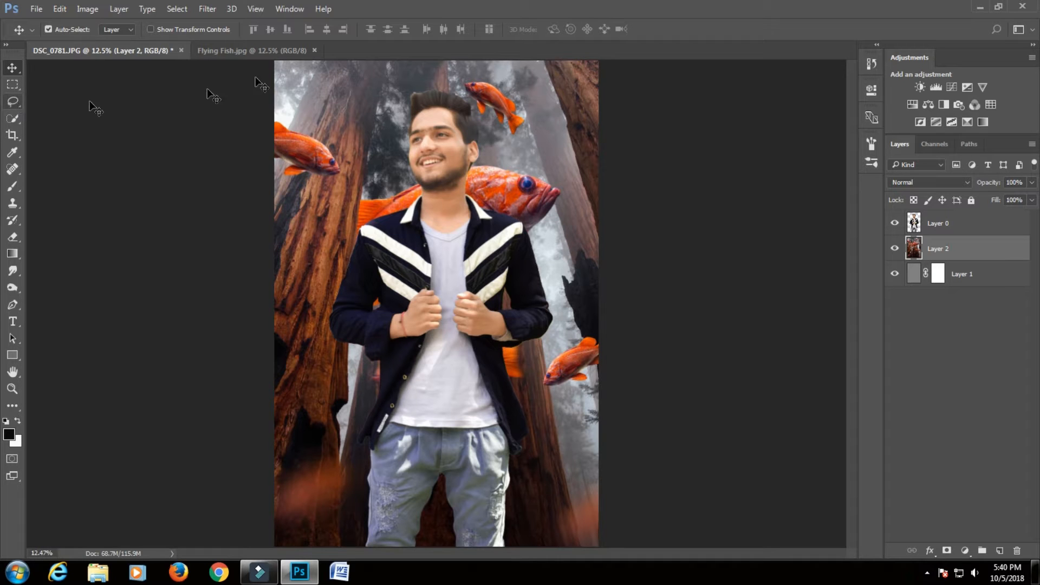
click(151, 29)
mouse_move(274, 61)
mouse_down()
mouse_move(286, 104)
mouse_move(279, 60)
mouse_up()
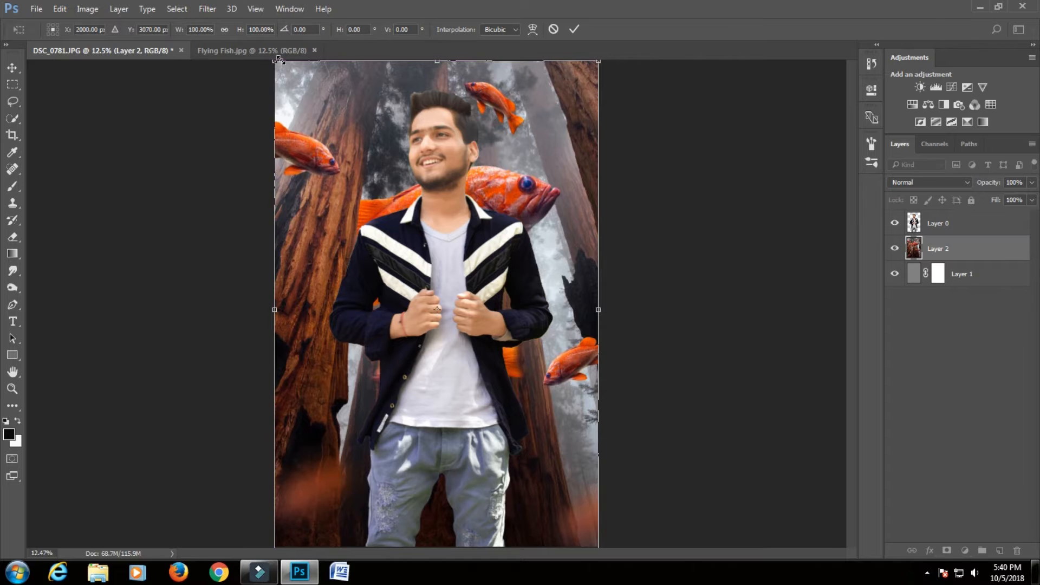
click(574, 29)
Shrink the man on Layer 0 to about 63.02% width and 56.46% height, keeping him at the canvas's lower edge beneath the large fish
click(948, 234)
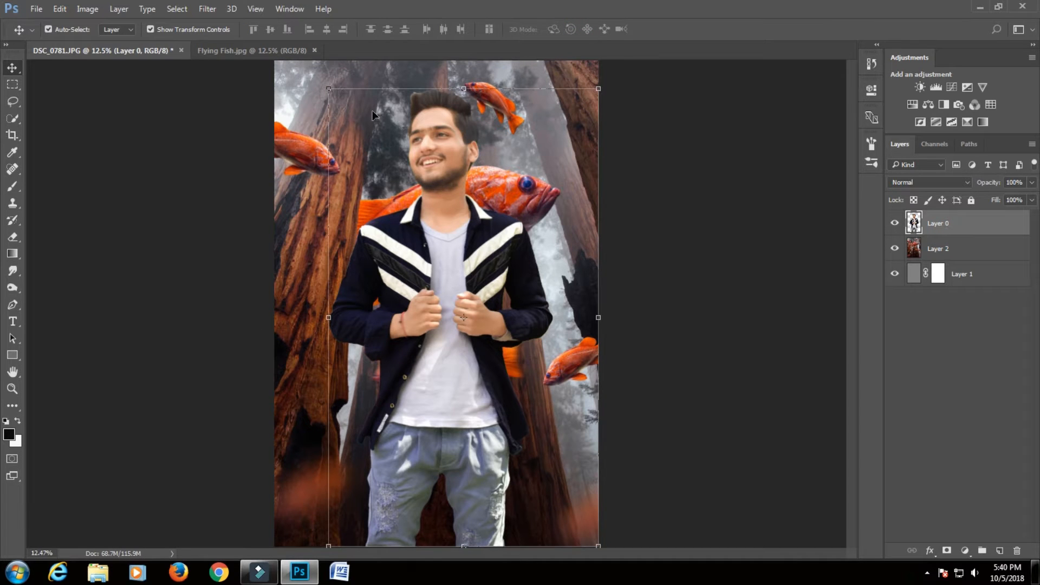
drag(329, 90, 379, 230)
drag(497, 336, 483, 335)
drag(474, 228, 472, 293)
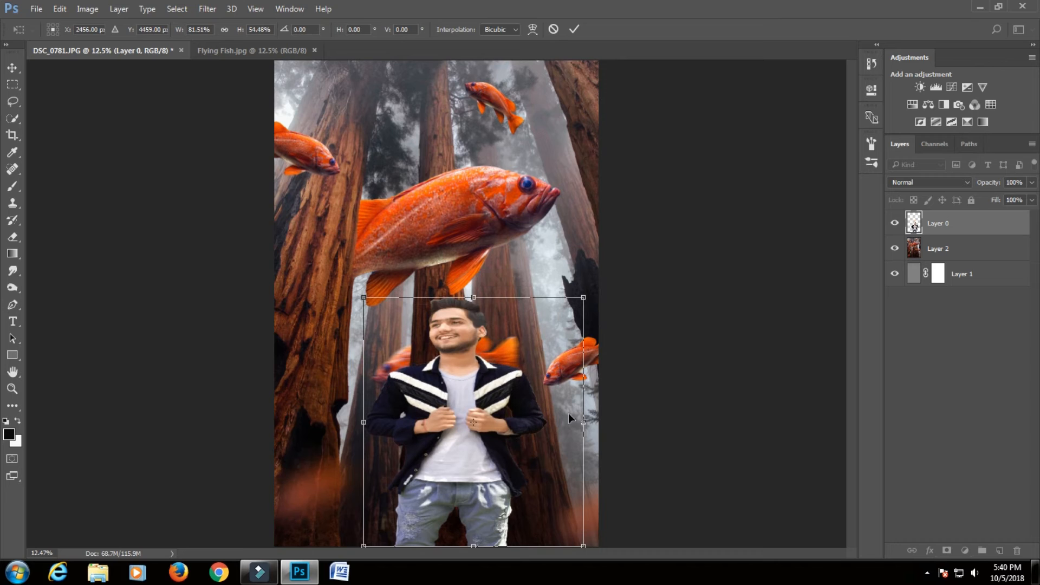
drag(581, 426, 533, 422)
click(450, 443)
drag(450, 442, 462, 442)
drag(461, 297, 461, 287)
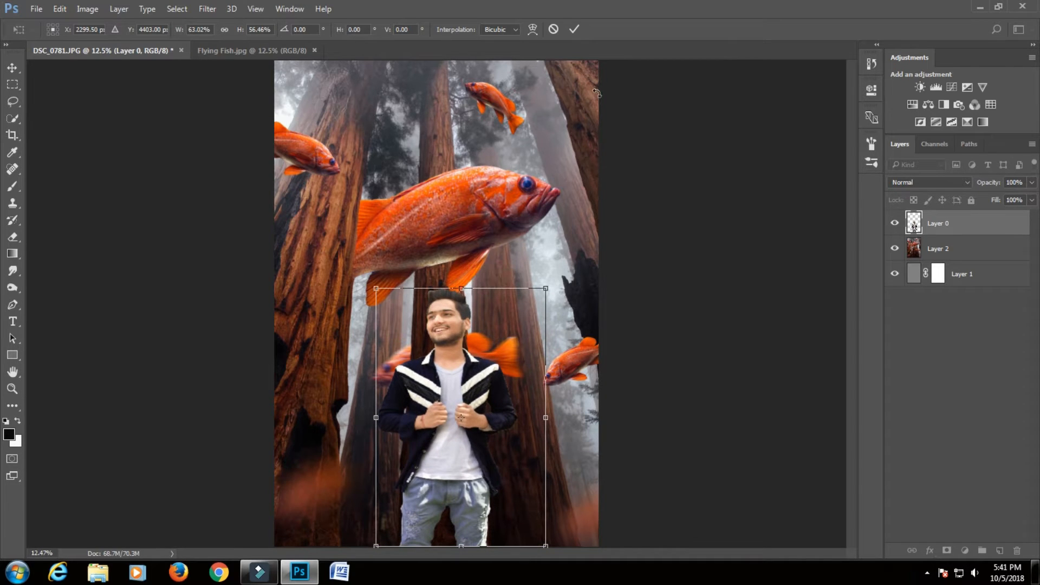
click(574, 29)
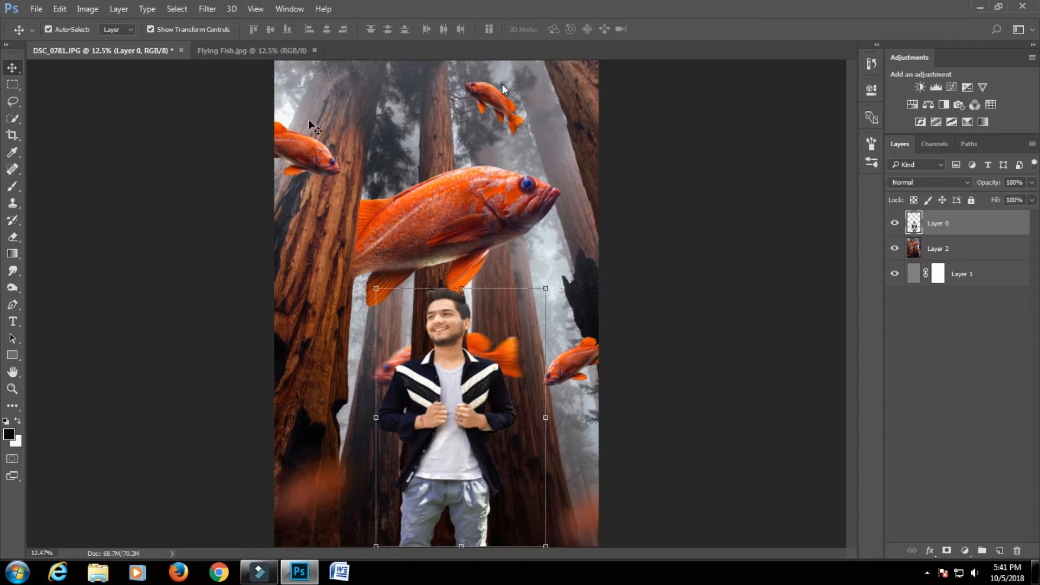
click(174, 31)
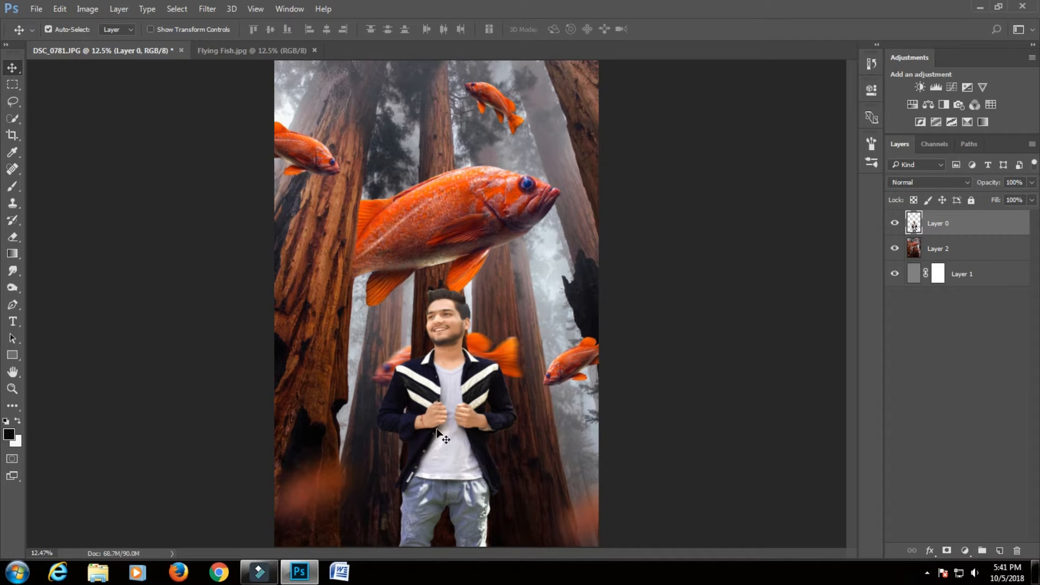
click(895, 223)
click(895, 223)
click(895, 223)
click(895, 224)
Apply the Camera Raw Filter to the fish background layer with Clarity +100, Blacks -40 and Shadows +77
click(938, 246)
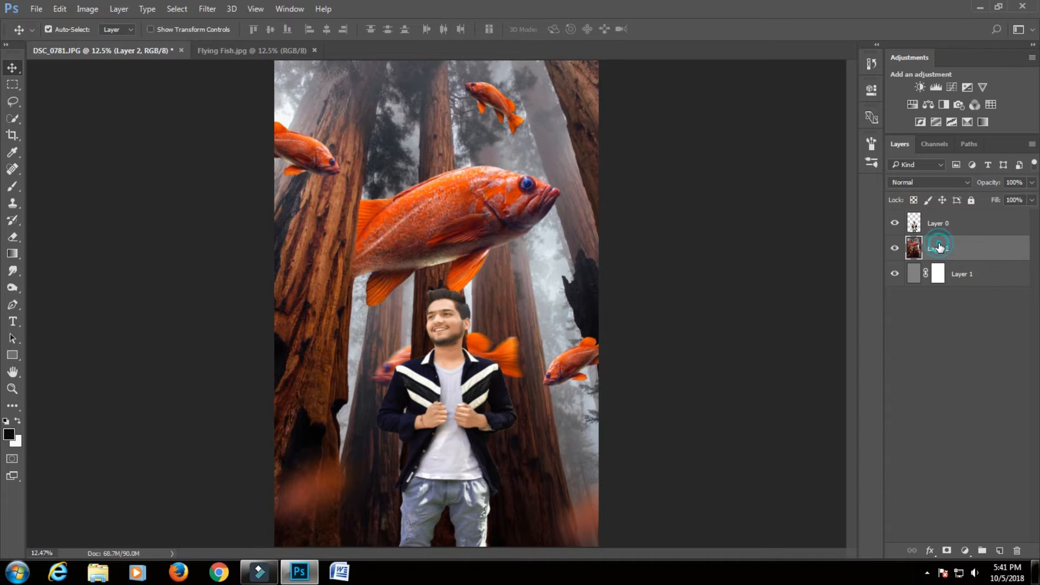
click(210, 9)
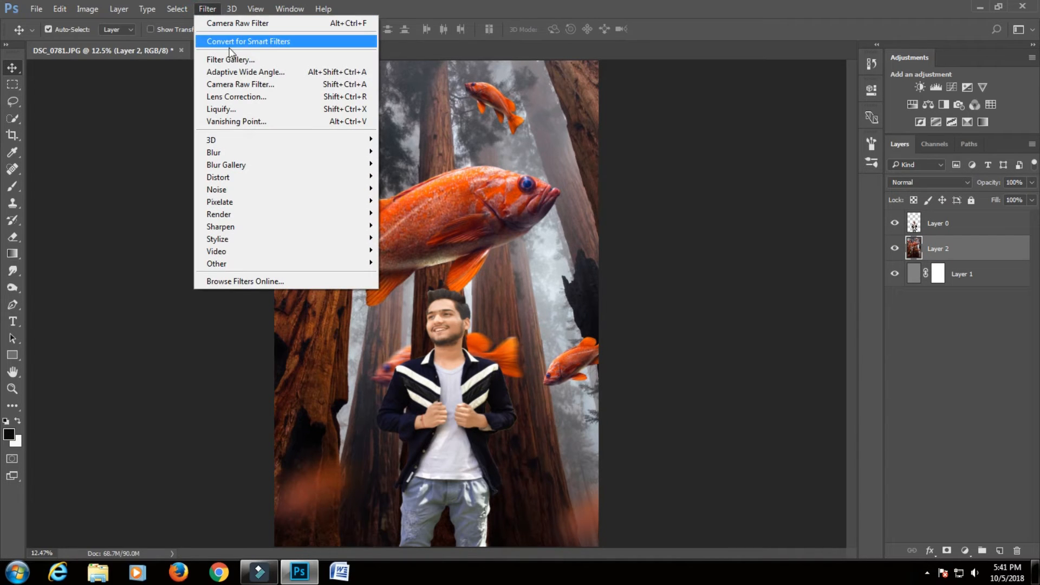
click(236, 85)
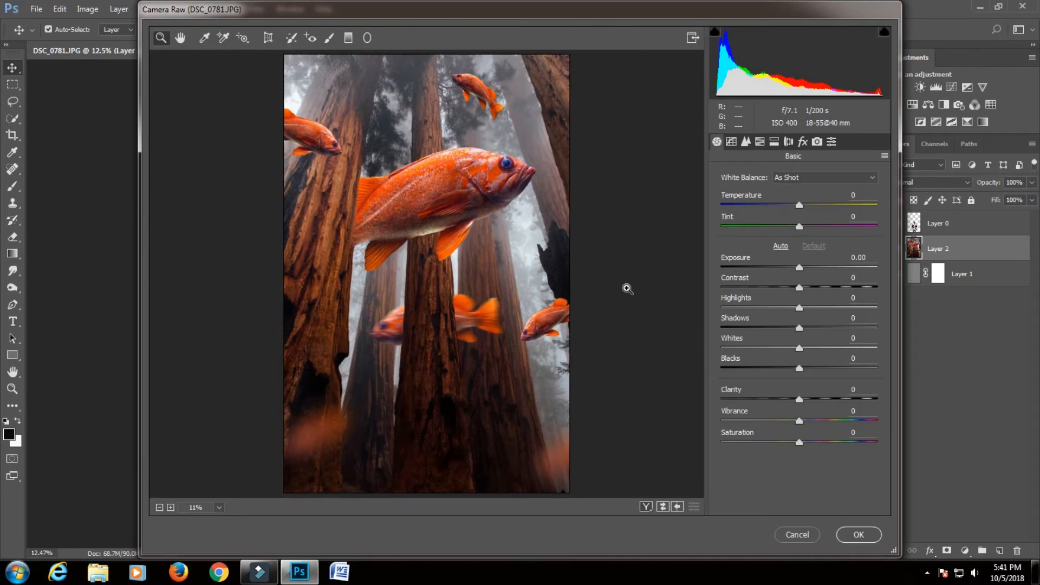
drag(799, 399, 878, 405)
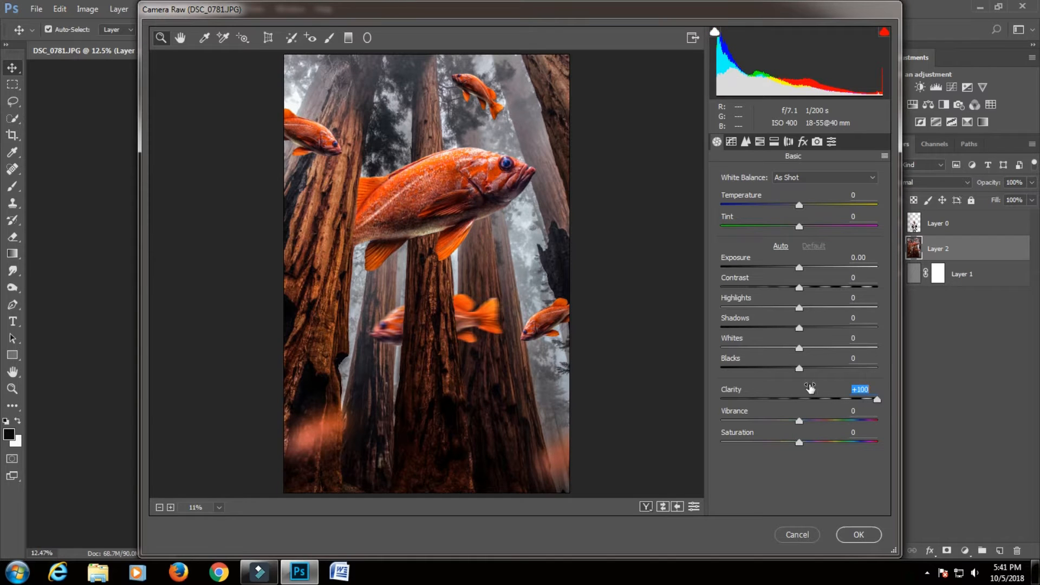
drag(800, 369, 767, 368)
drag(799, 327, 860, 329)
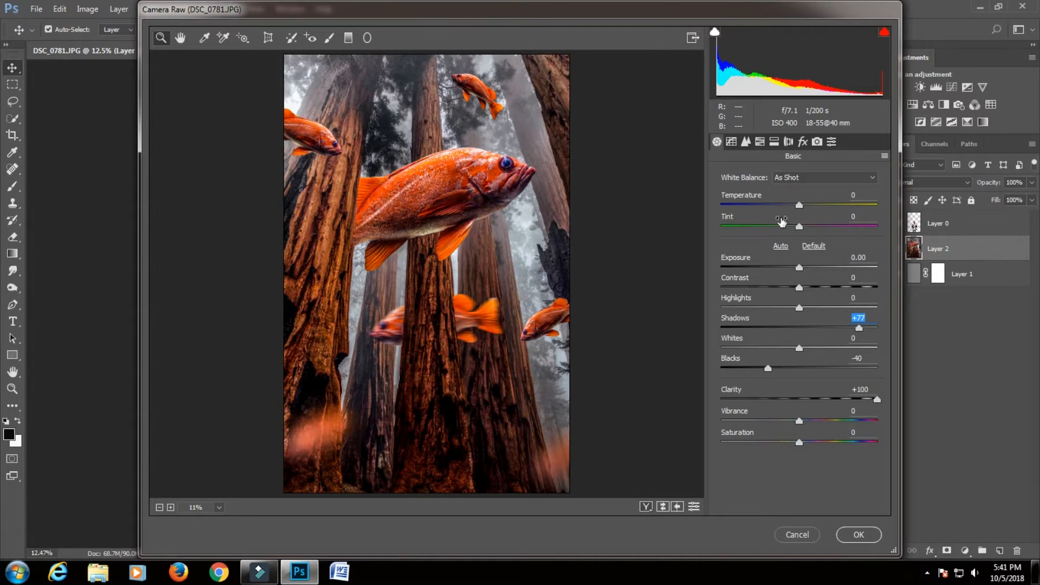
click(859, 535)
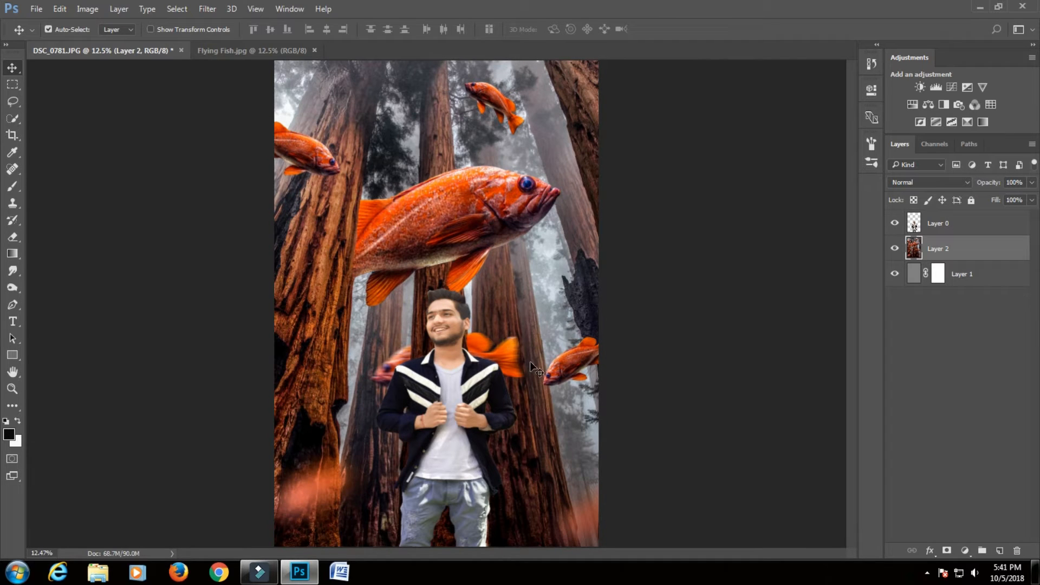
Stretch the man on Layer 0 upward to 102.25% height, leaving the width at 100%
click(956, 227)
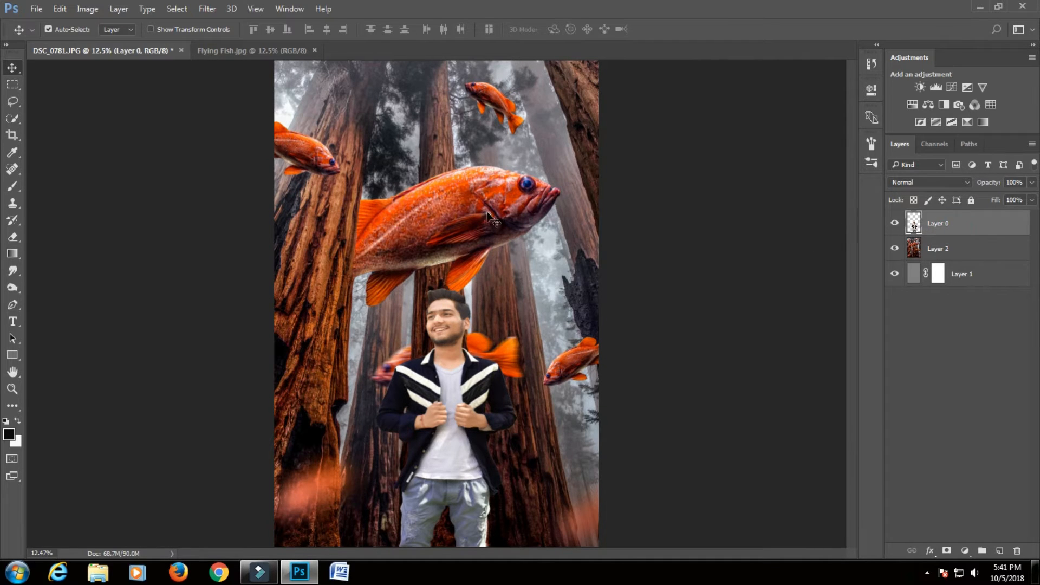
click(150, 29)
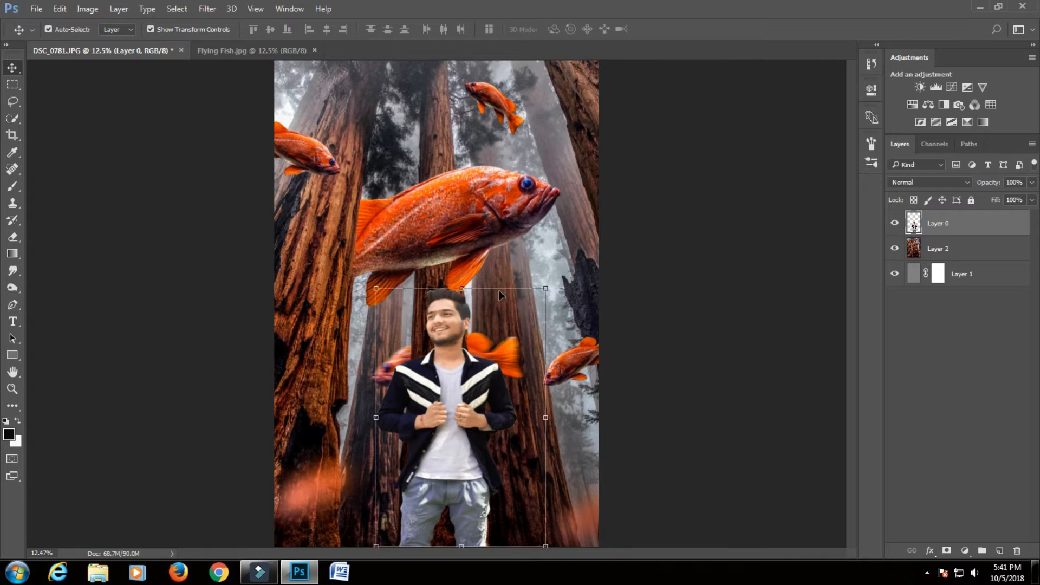
drag(461, 288, 461, 282)
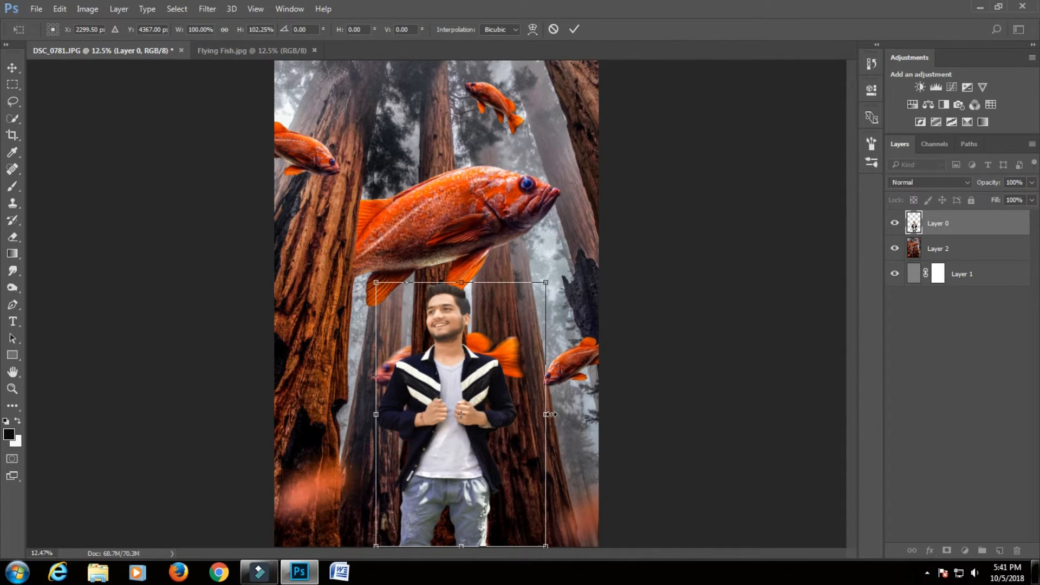
click(572, 29)
click(150, 29)
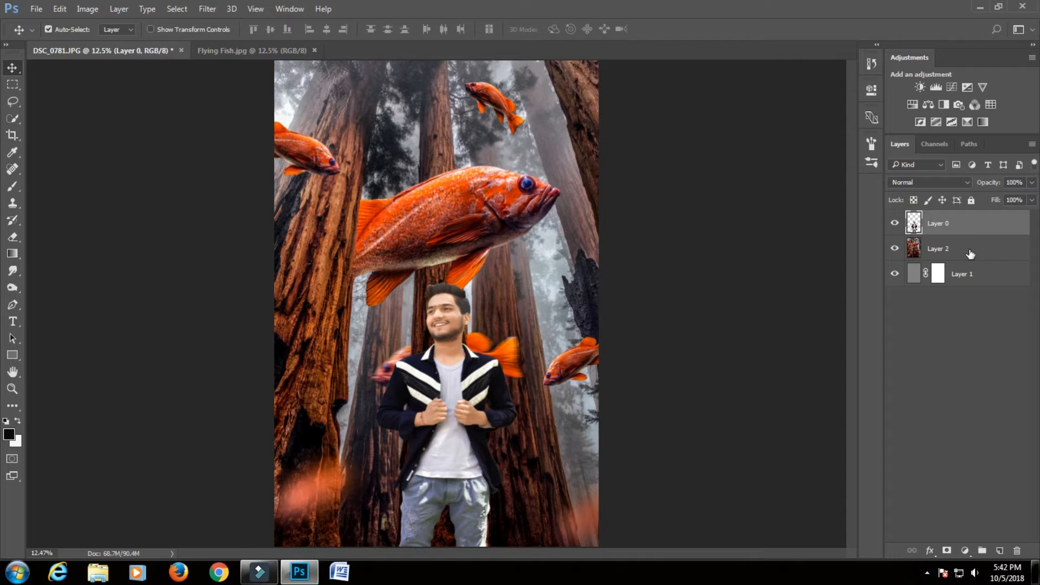
Apply the Camera Raw Filter to the man's layer with Clarity +30, Blacks -33 and Shadows +11
click(208, 9)
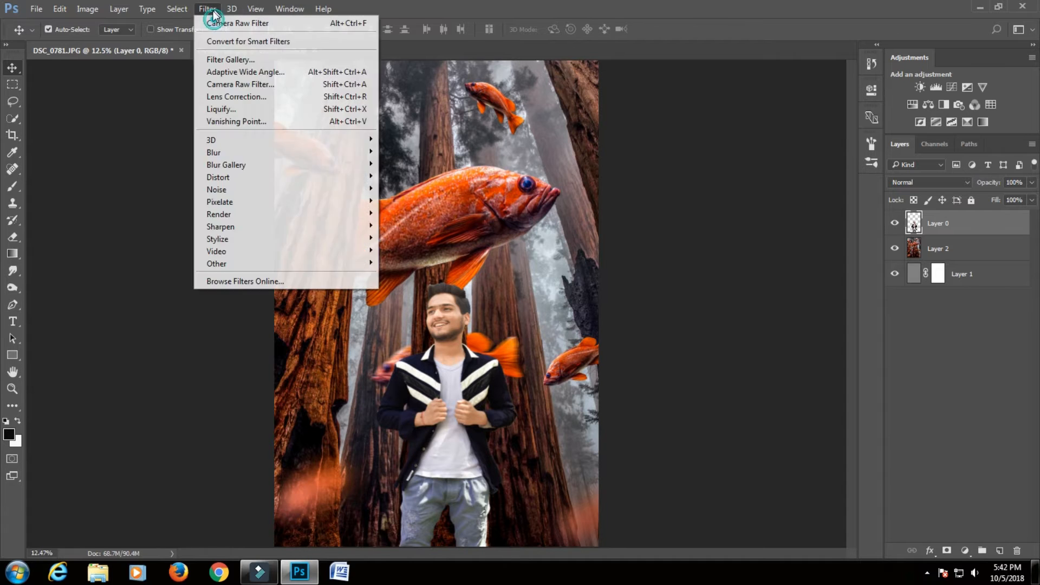
click(236, 85)
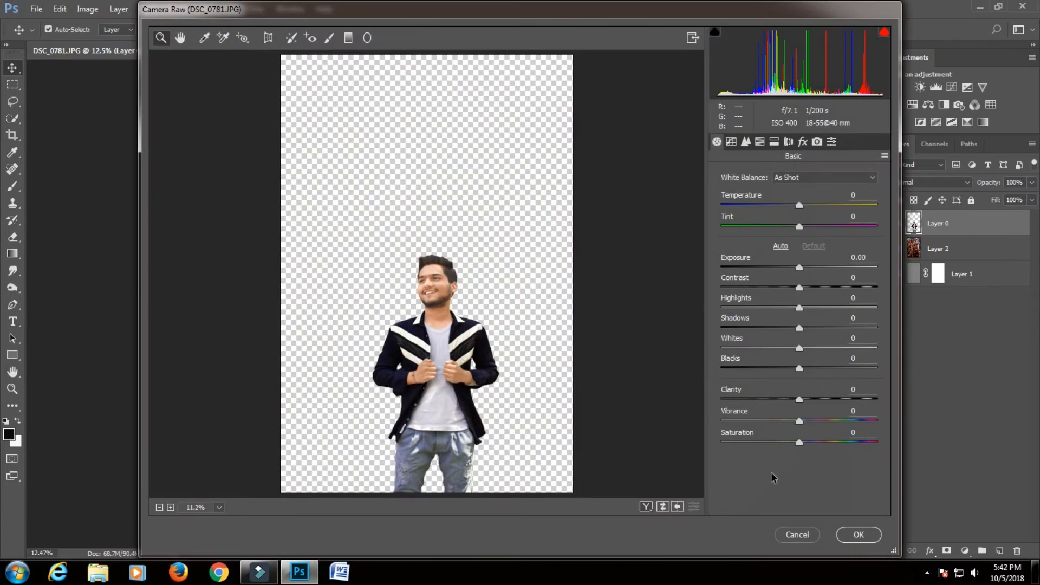
drag(813, 399, 775, 381)
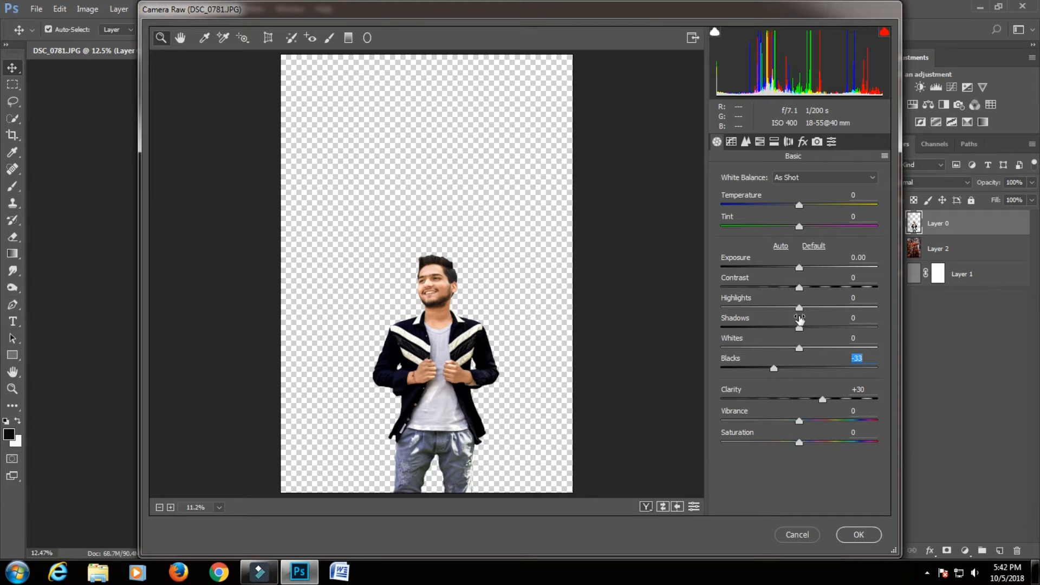
drag(799, 328, 807, 336)
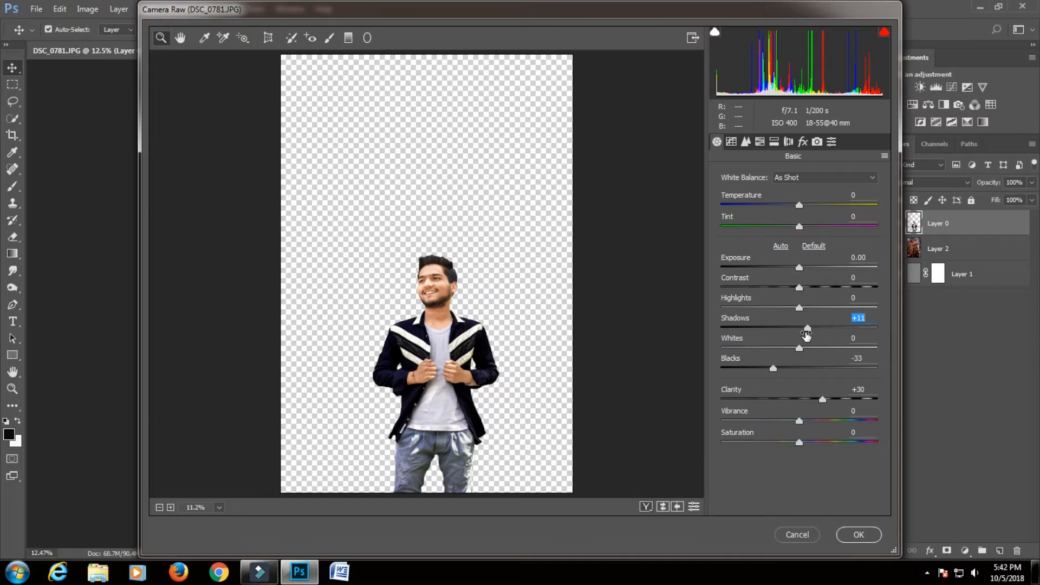
click(859, 534)
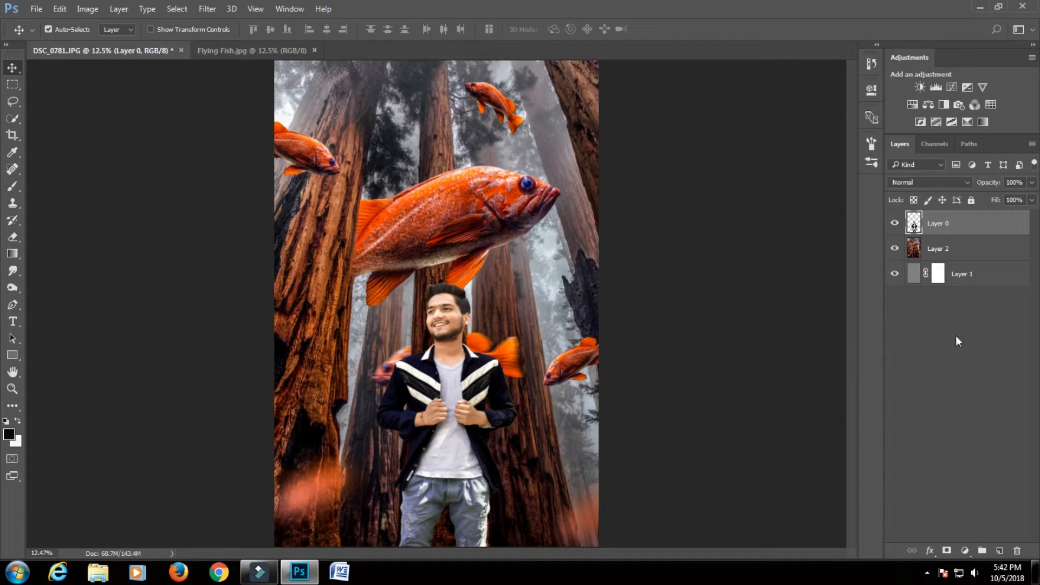
Sample the brown of the tree trunk above the man's head for the Brush tool and add an empty layer above the fish background
click(962, 248)
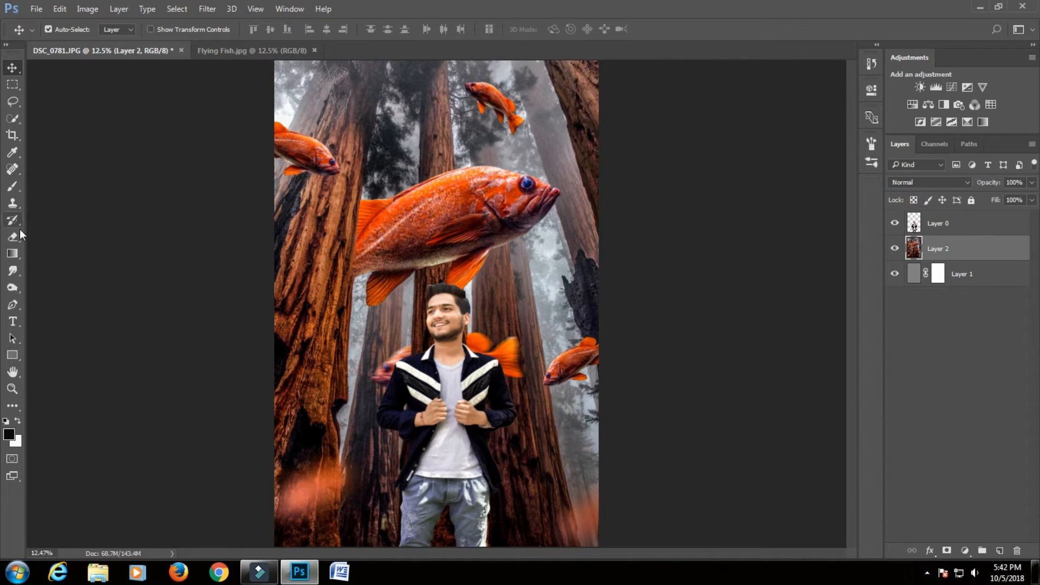
click(12, 152)
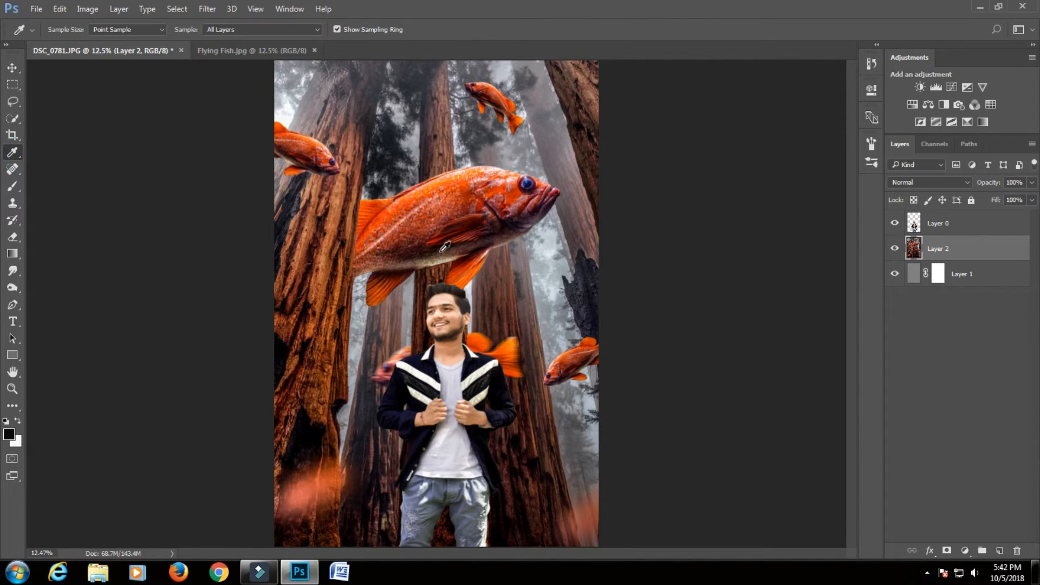
click(428, 277)
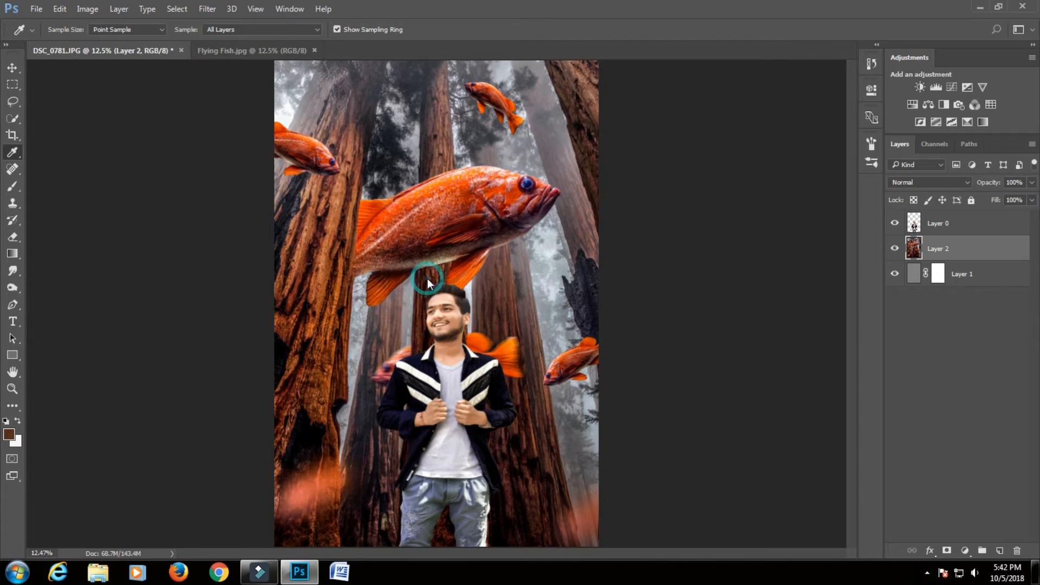
click(12, 186)
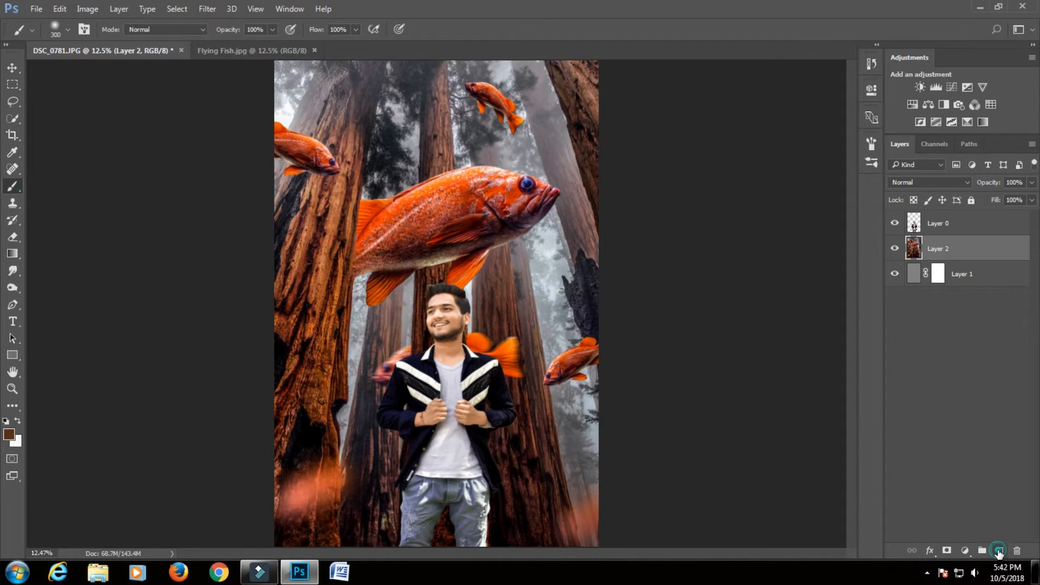
click(1000, 551)
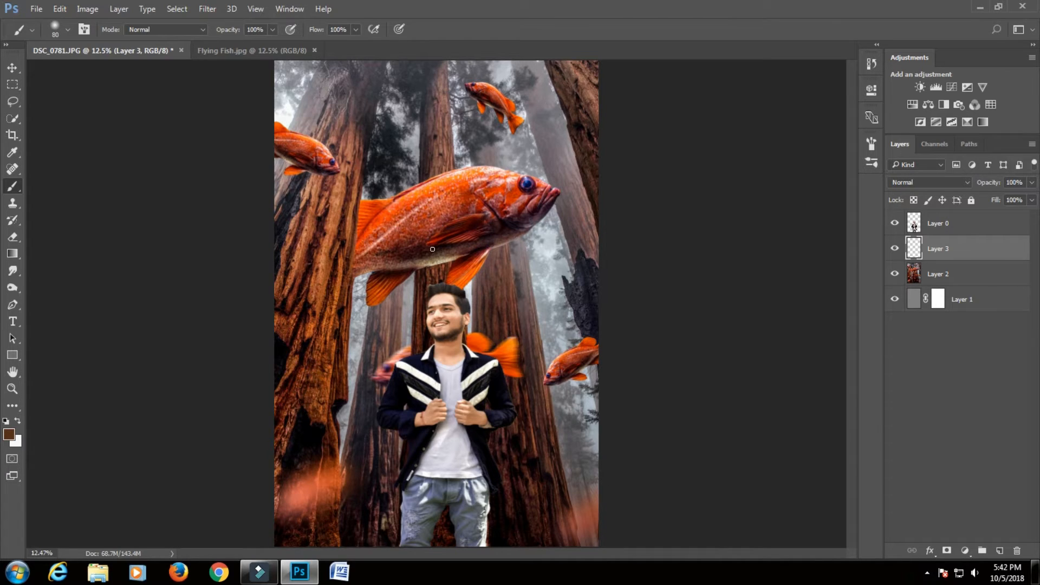
Enlarge the soft brush to 1000 and paint a brown spot over the large fish's belly above the man's head on the new layer
key(bracketright)
key(bracketright)
key(bracketright)
key(bracketright)
key(bracketright)
key(bracketright)
key(bracketright)
key(bracketright)
key(bracketright)
key(bracketleft)
key(bracketleft)
key(bracketleft)
key(bracketleft)
key(bracketright)
key(bracketright)
key(bracketright)
key(bracketright)
key(bracketright)
key(bracketright)
key(bracketright)
key(bracketright)
click(440, 251)
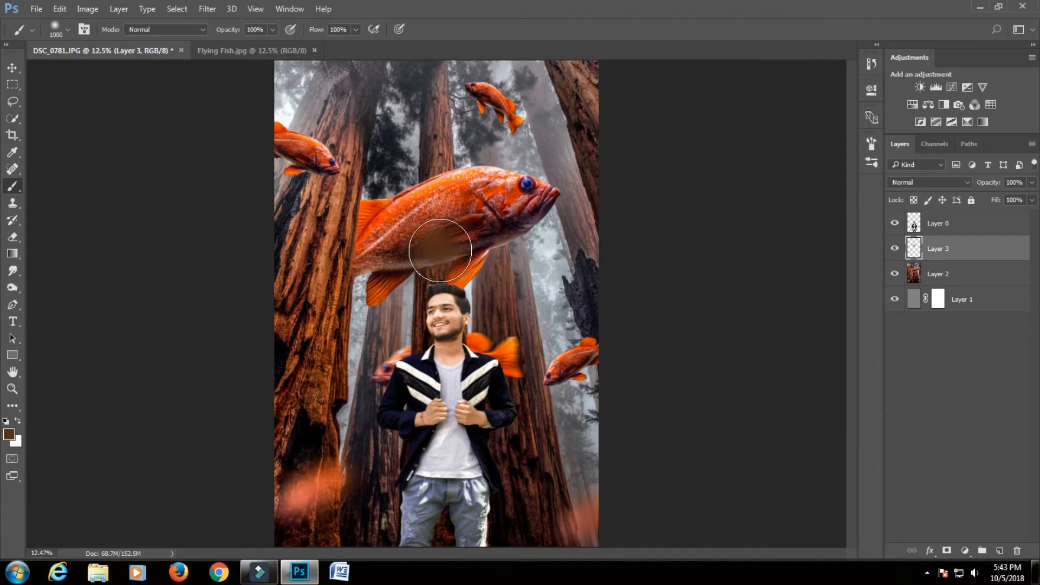
key(ctrl+z)
click(443, 252)
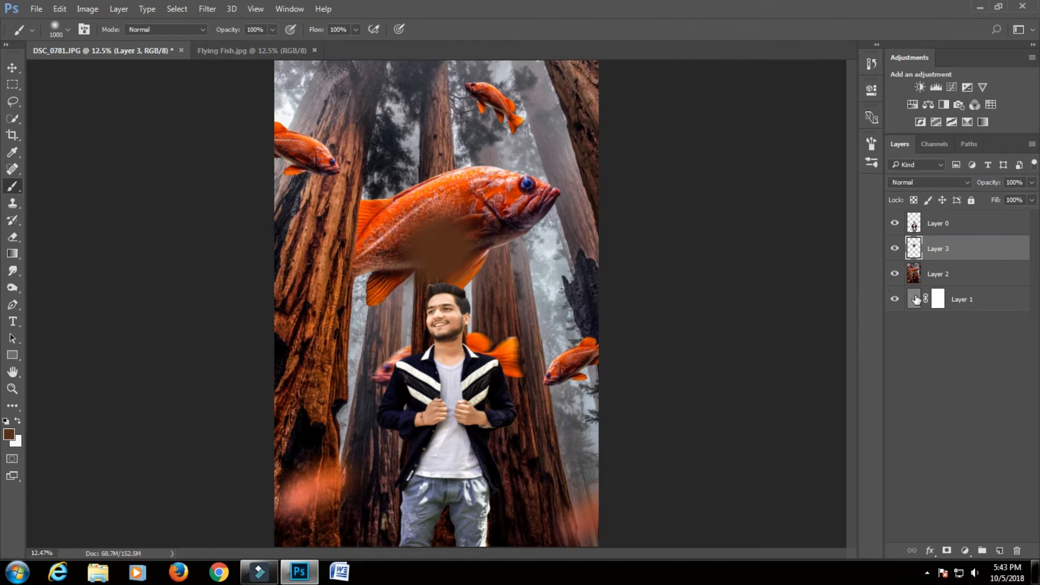
Stretch the brown spot to 132.33% width and 316.36% height and position it as a glow behind the man
click(15, 71)
mouse_move(444, 253)
mouse_down()
mouse_move(434, 274)
mouse_move(441, 268)
mouse_up()
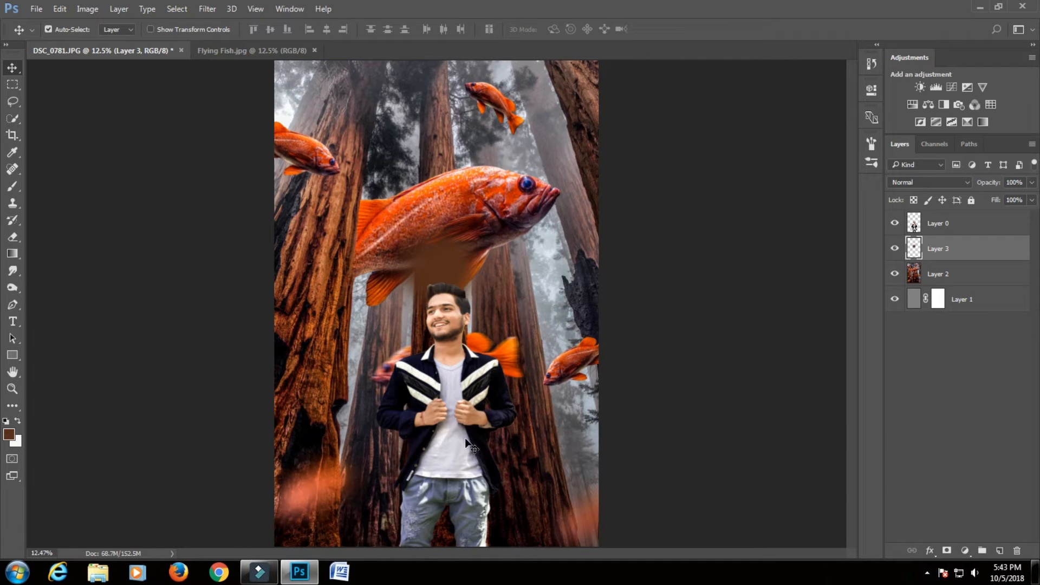
click(190, 30)
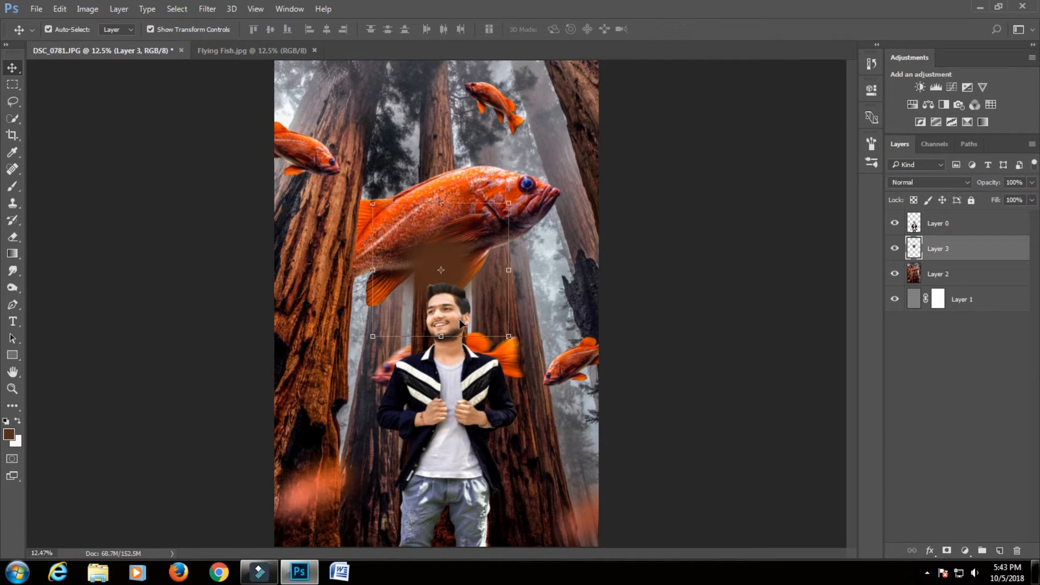
drag(441, 336, 448, 569)
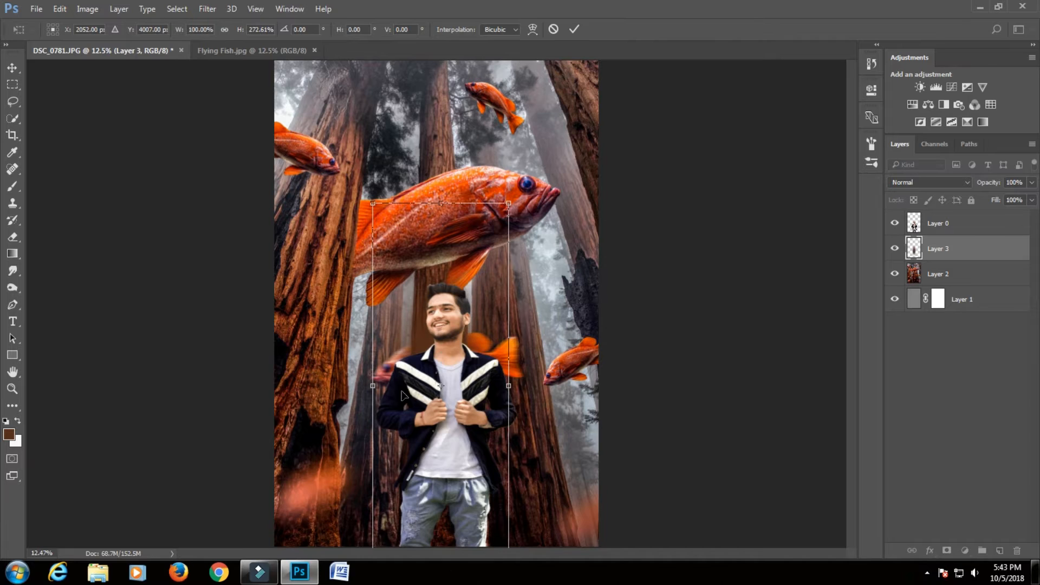
drag(373, 387, 355, 386)
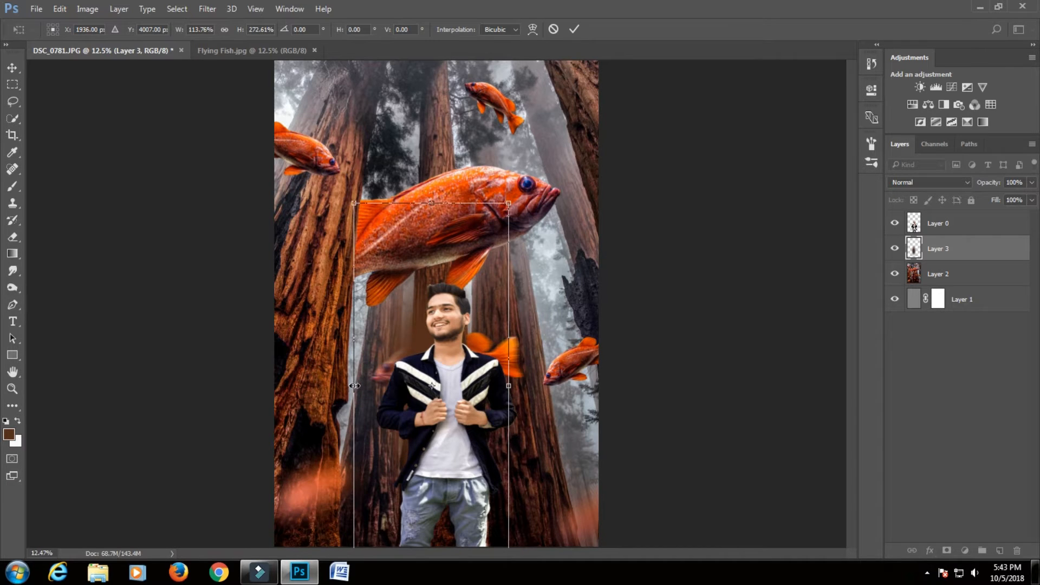
drag(507, 385, 538, 386)
drag(471, 325, 473, 325)
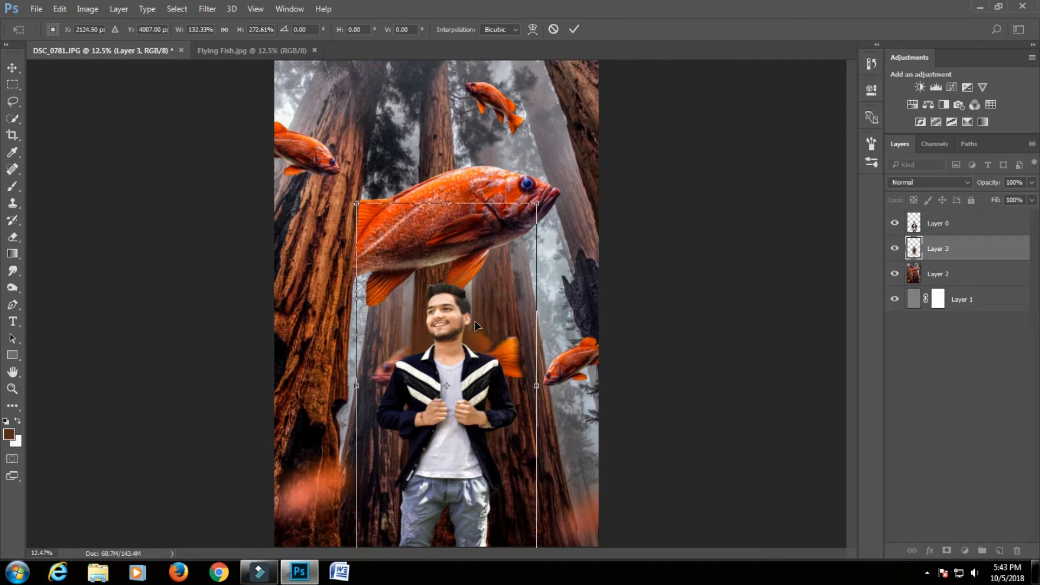
drag(446, 203, 447, 144)
drag(454, 256, 449, 297)
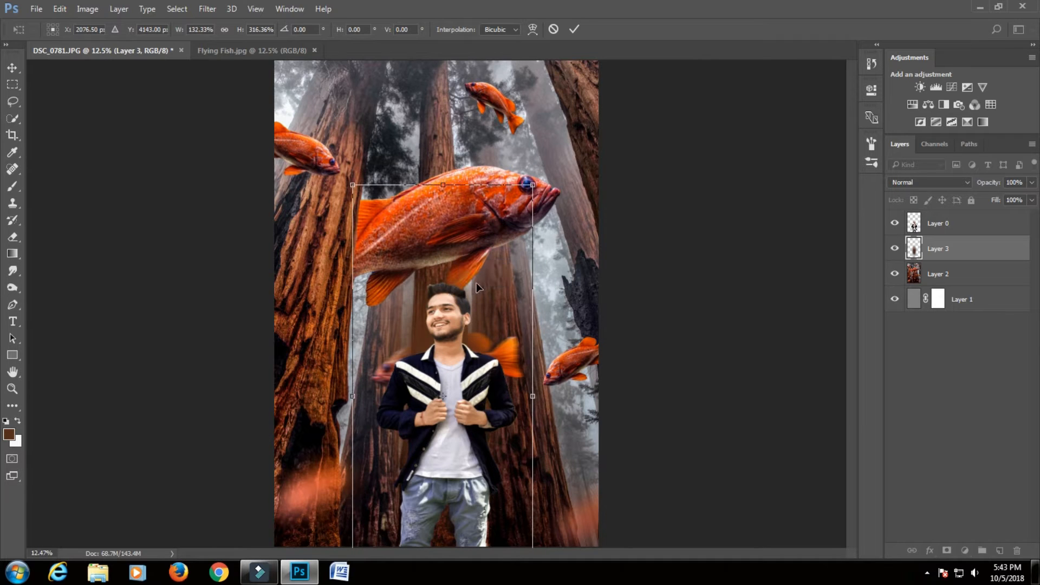
click(571, 31)
click(150, 29)
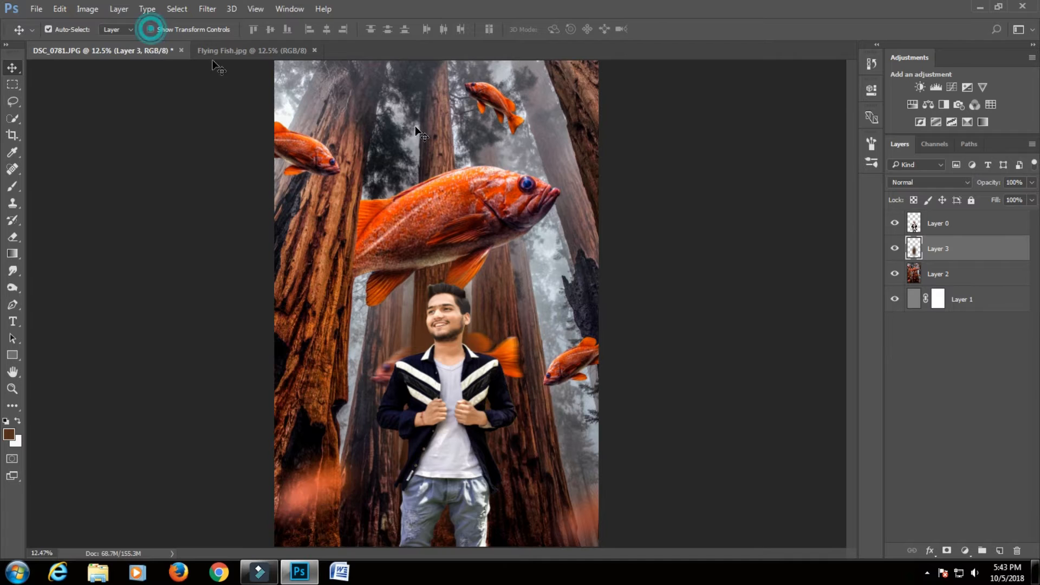
Set the brown spot's layer to Screen blending and compare the image with that layer hidden and shown
click(958, 182)
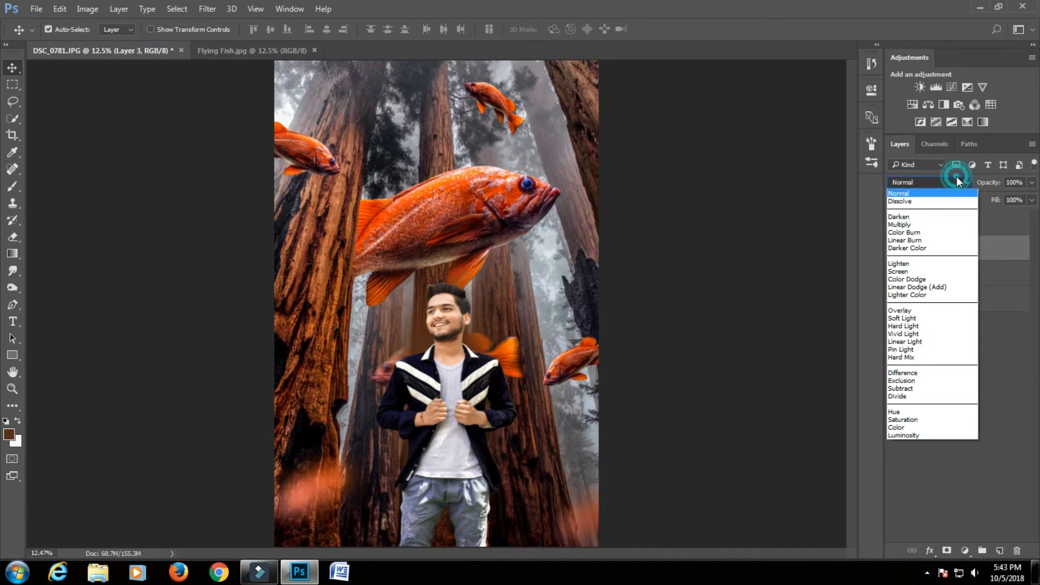
click(898, 272)
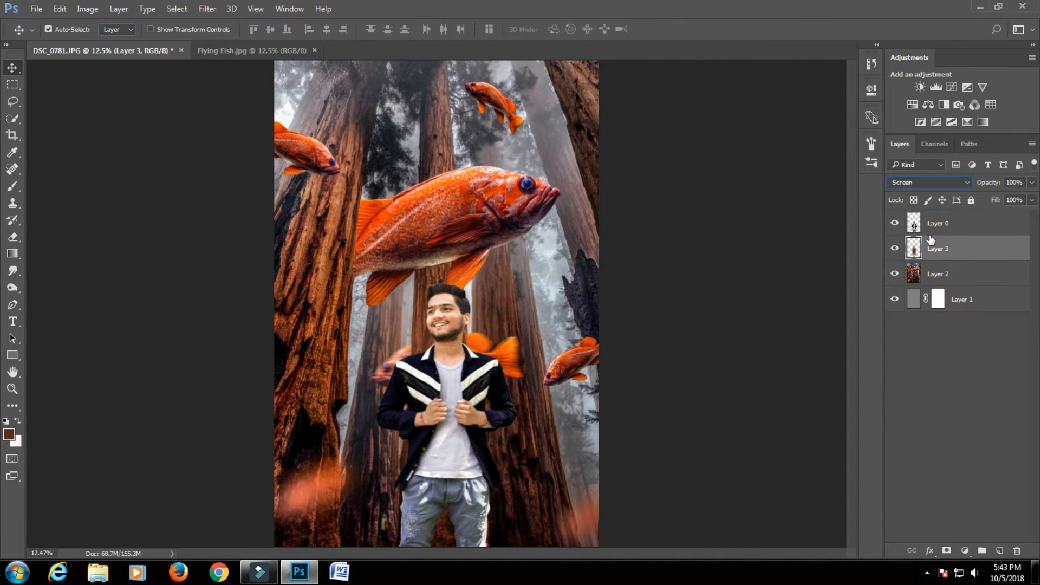
click(894, 249)
click(894, 250)
click(894, 250)
click(894, 250)
click(894, 249)
click(895, 250)
Add a new layer above the brown glow and paint a soft white spot over the large fish's belly
click(998, 550)
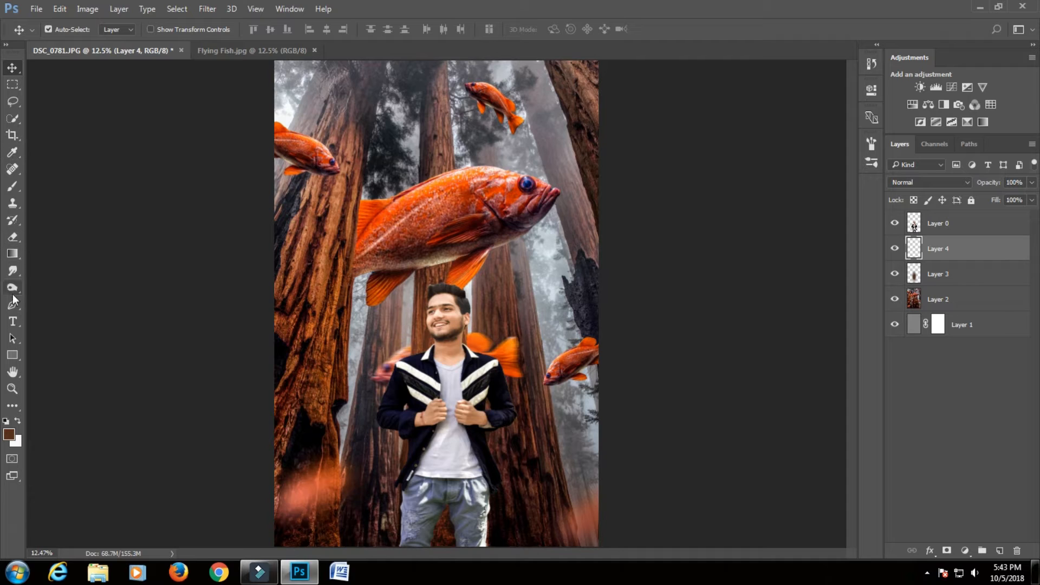
click(13, 186)
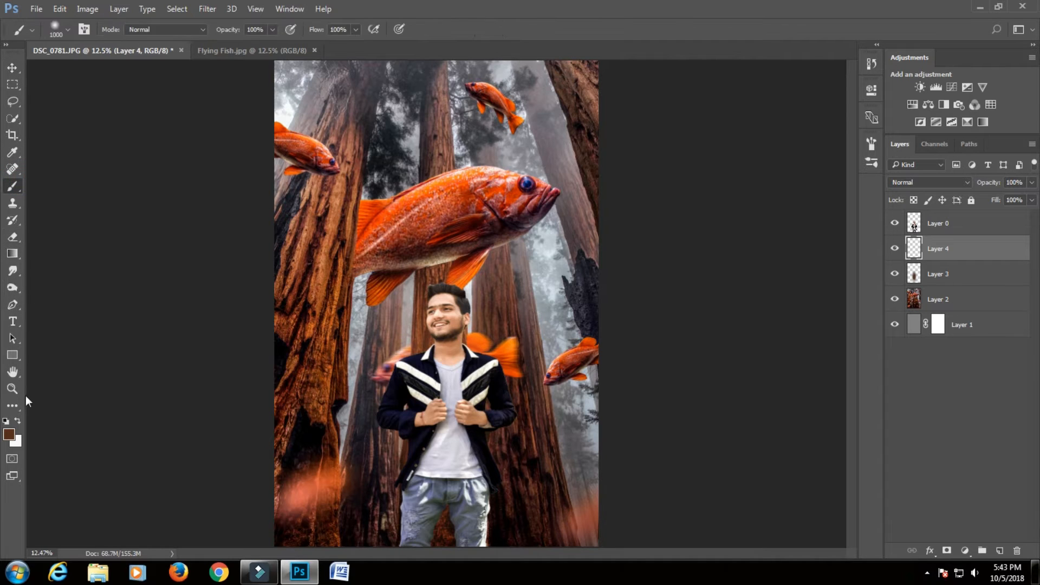
click(18, 421)
click(443, 247)
click(443, 247)
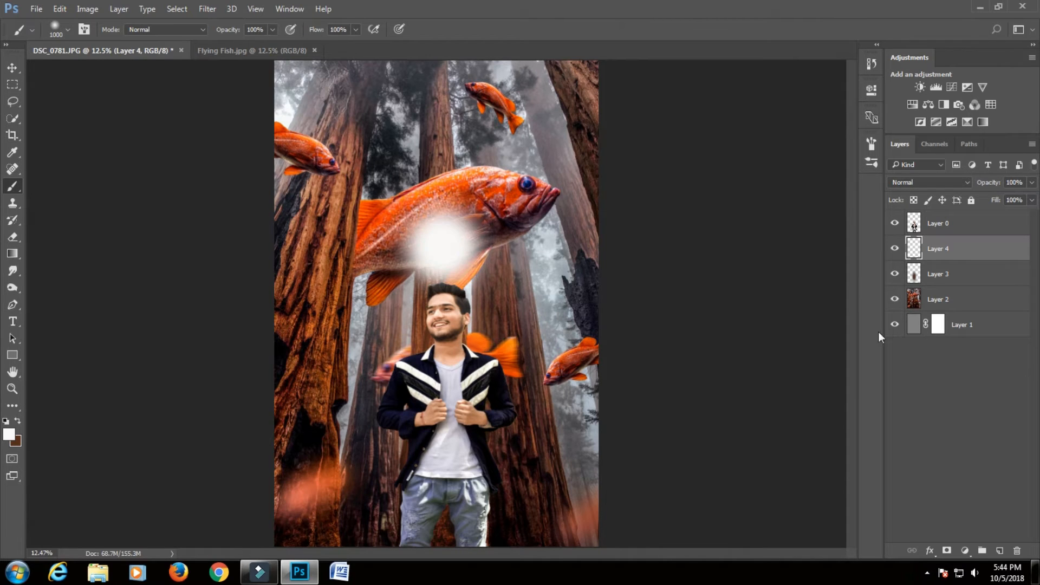
Move the white spot behind the man and stretch it to 103.95% width and 195.20% height
click(12, 67)
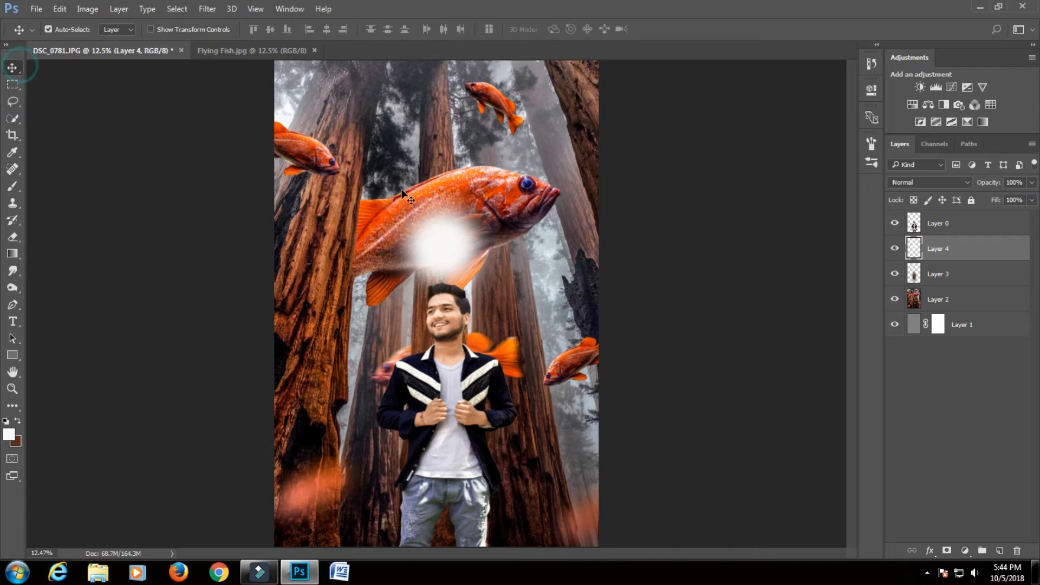
drag(446, 252, 446, 298)
click(192, 30)
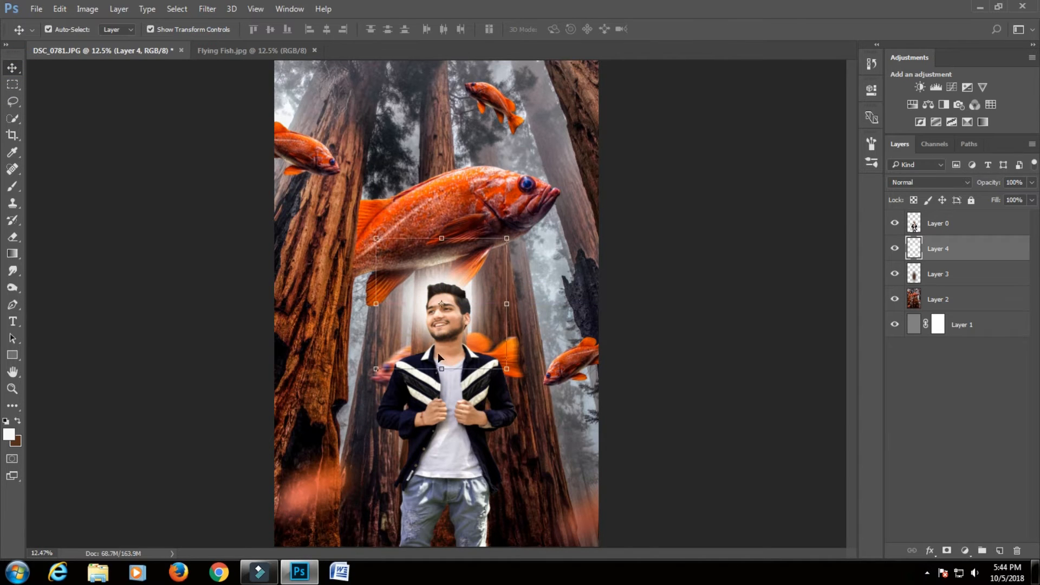
drag(443, 370, 434, 474)
drag(461, 376, 514, 361)
drag(445, 476, 445, 500)
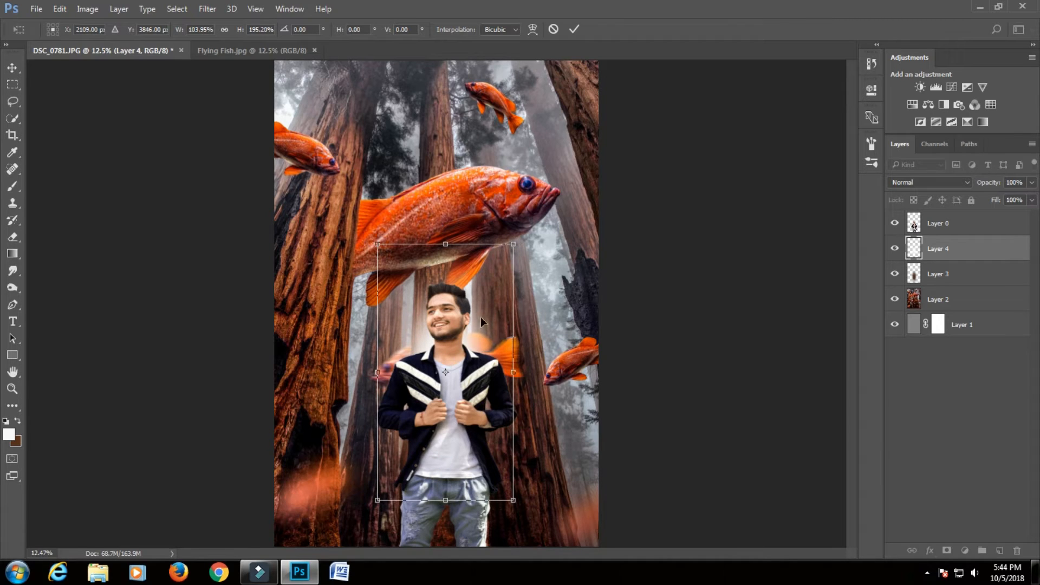
click(574, 29)
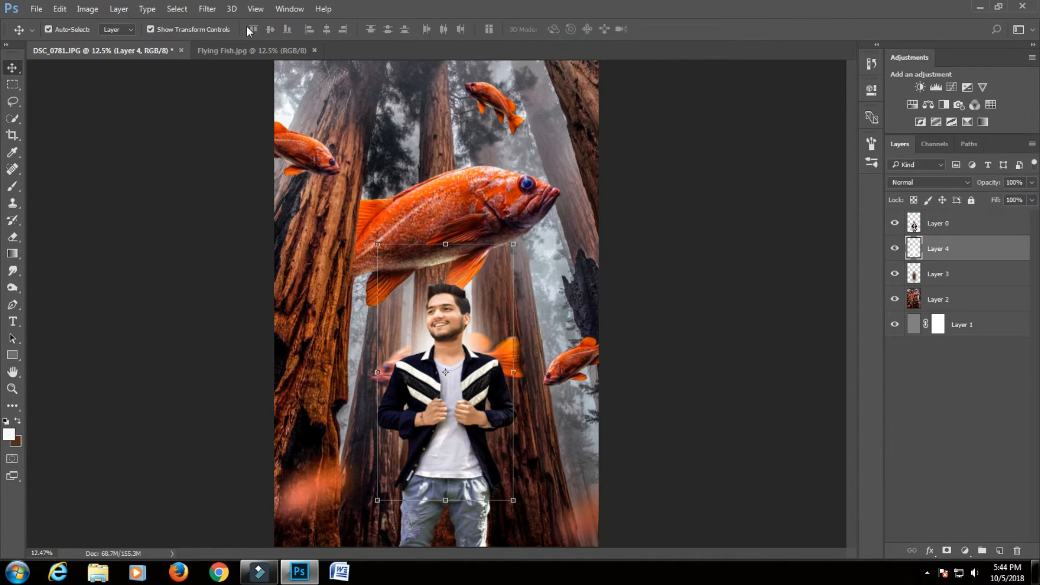
click(185, 28)
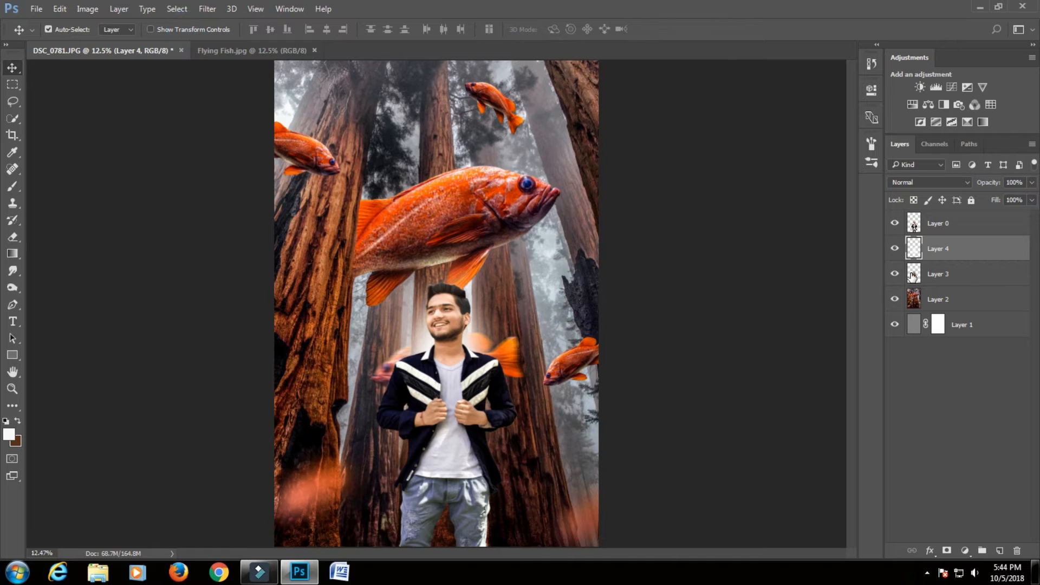
Blend the white glow layer in Screen mode at 63% fill and compare the image with and without the brown glow
click(962, 183)
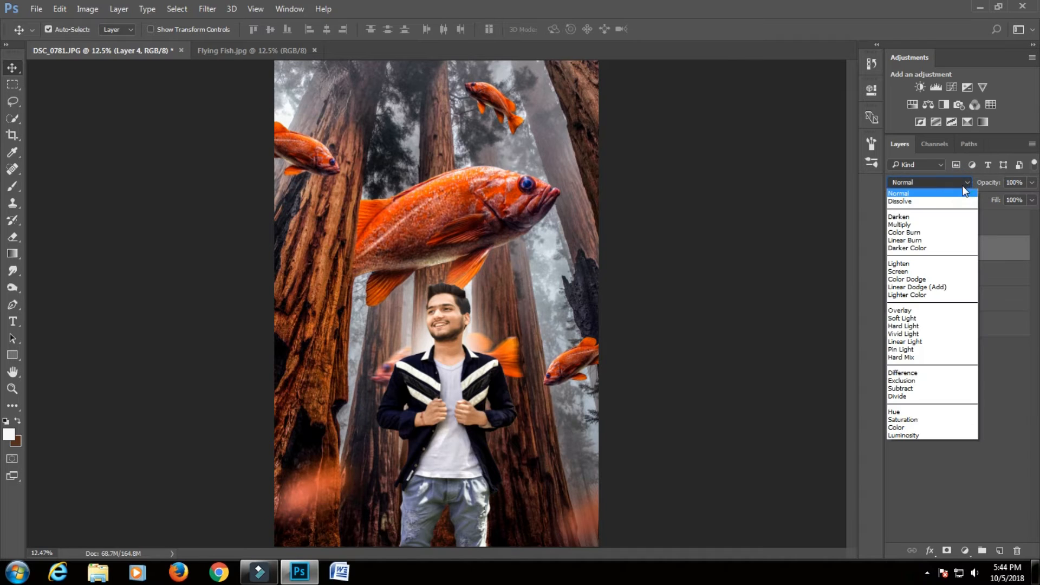
click(899, 271)
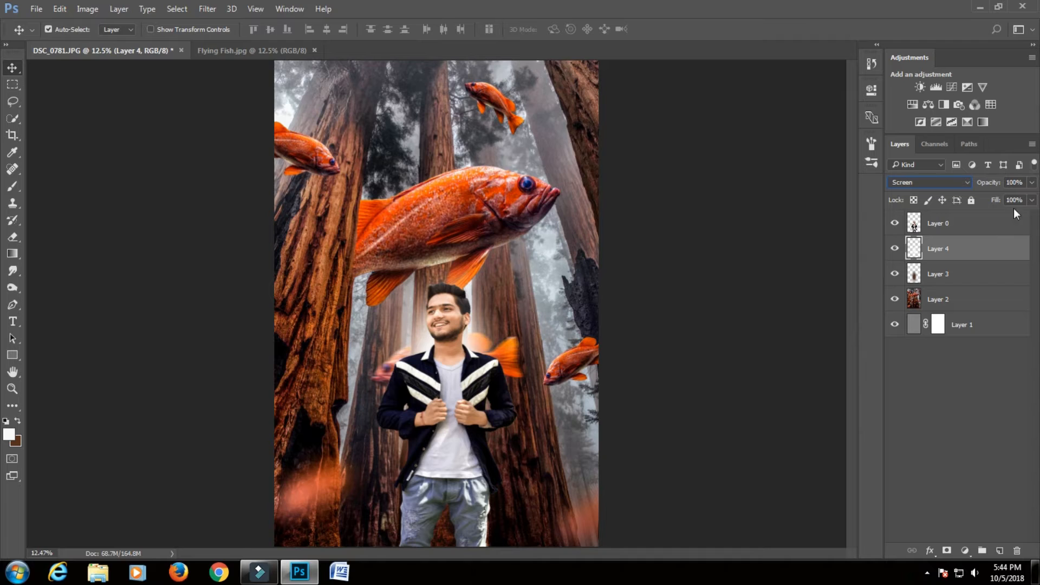
click(1031, 201)
drag(1013, 216, 1004, 219)
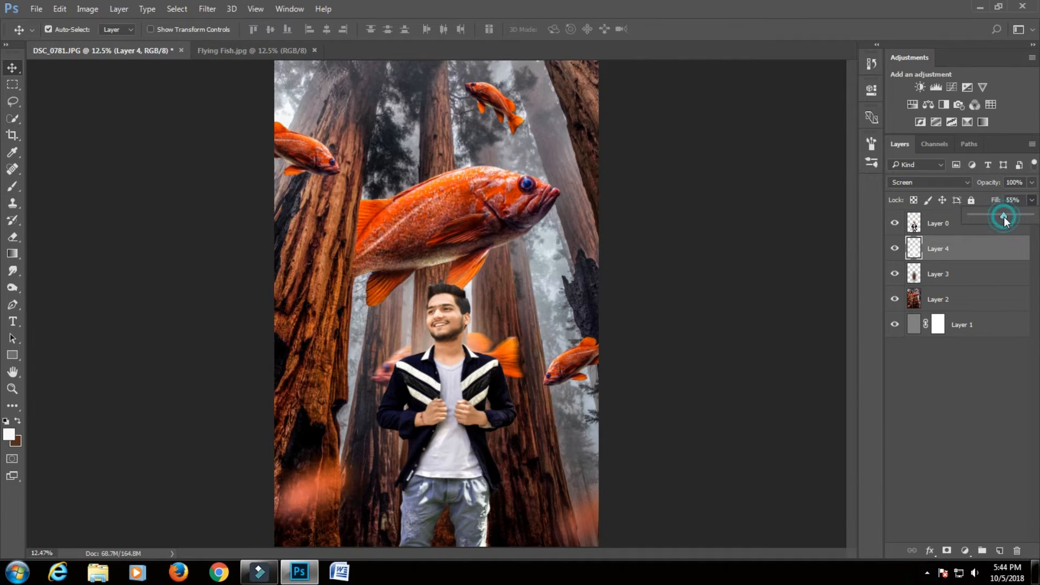
click(1009, 217)
click(831, 268)
click(895, 274)
click(895, 274)
click(895, 274)
click(895, 274)
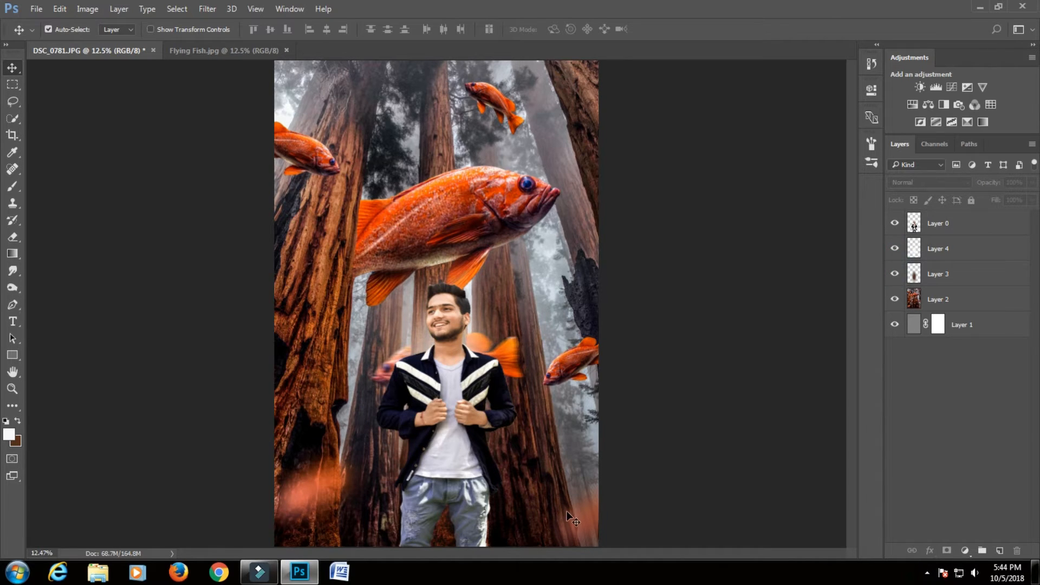
Merge the white glow layer down into the brown glow layer and compare the image with and without the combined glow
click(942, 257)
right_click(942, 258)
click(728, 443)
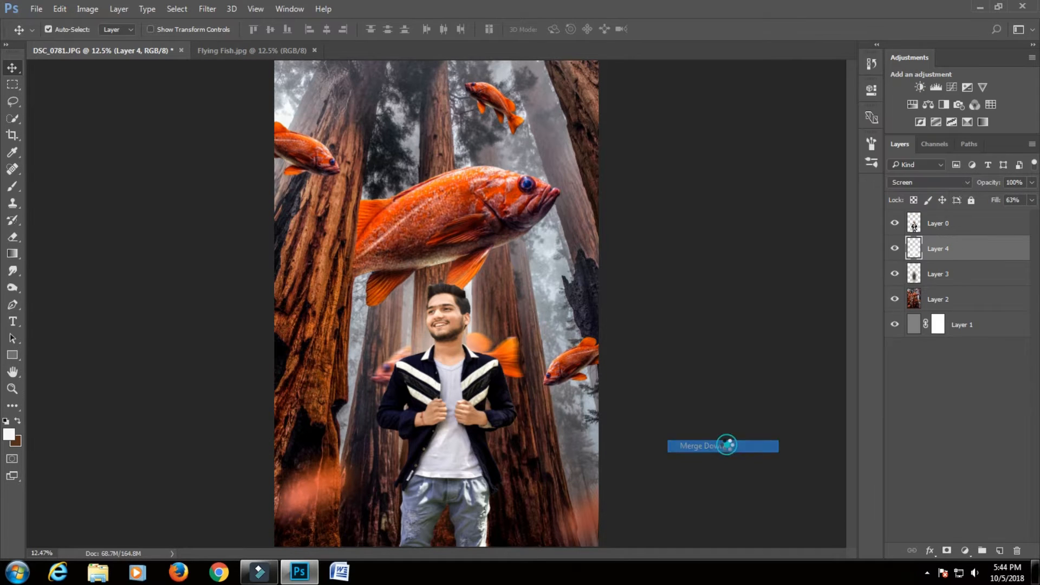
click(896, 250)
click(896, 250)
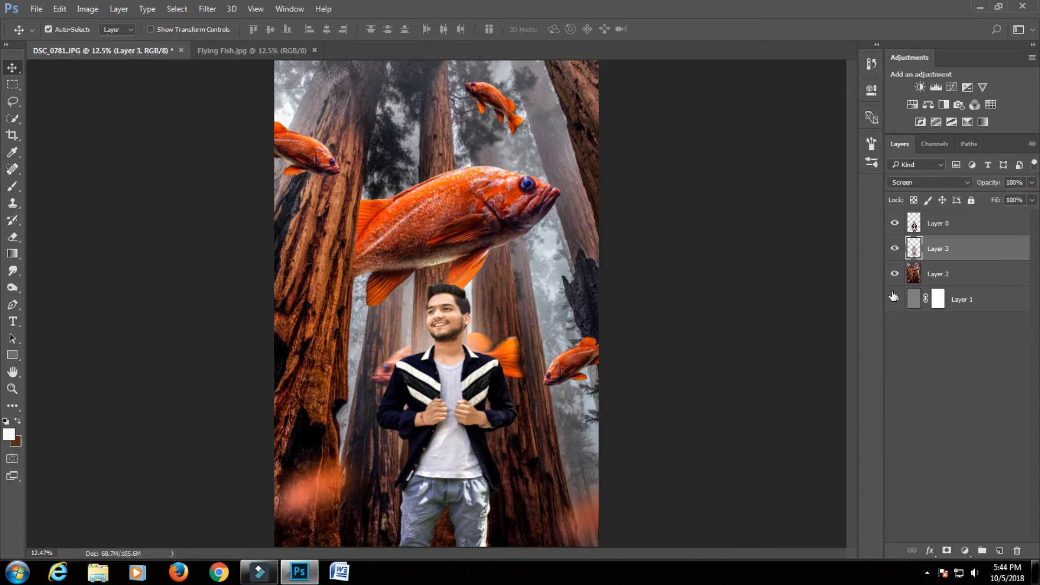
Try to merge the man's layer down into the glow layer, and undo the merge
click(943, 279)
click(936, 222)
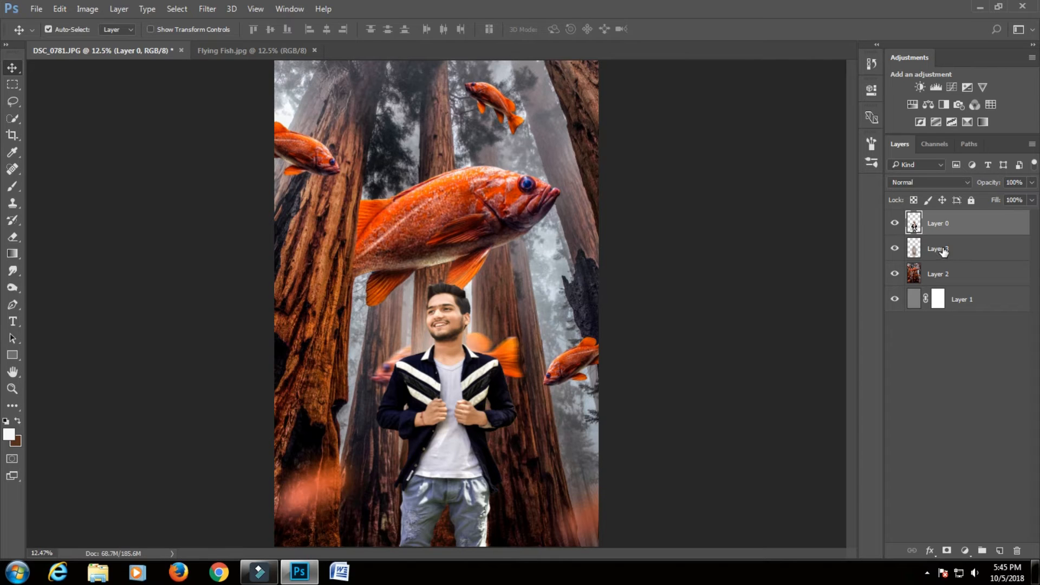
right_click(947, 226)
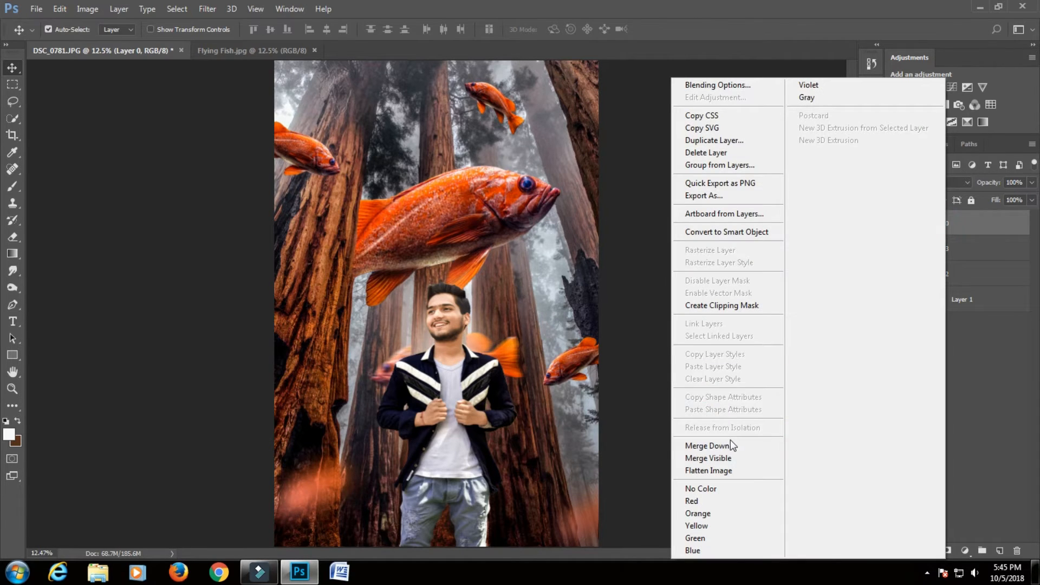
click(730, 443)
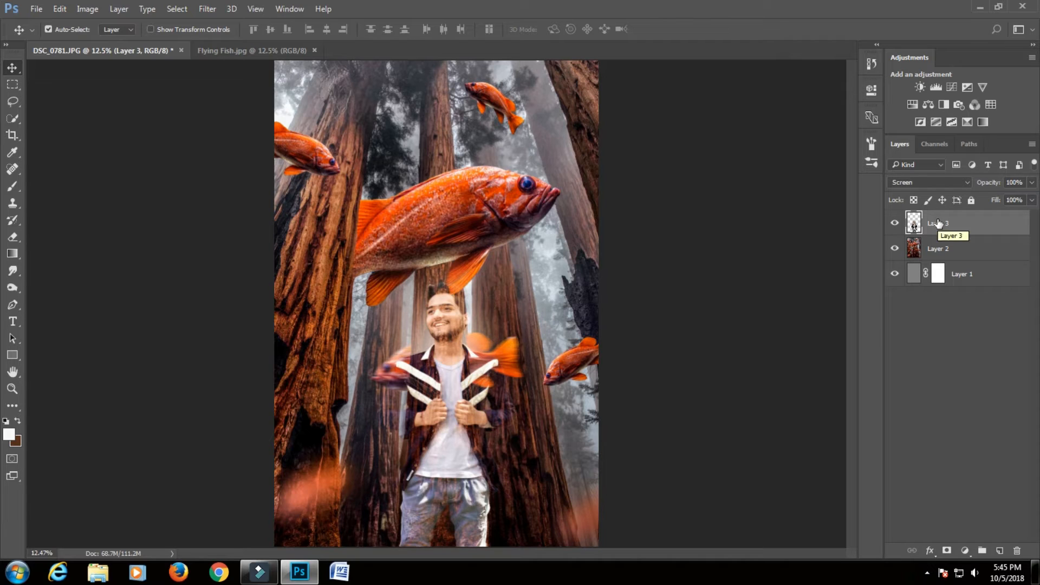
key(ctrl+z)
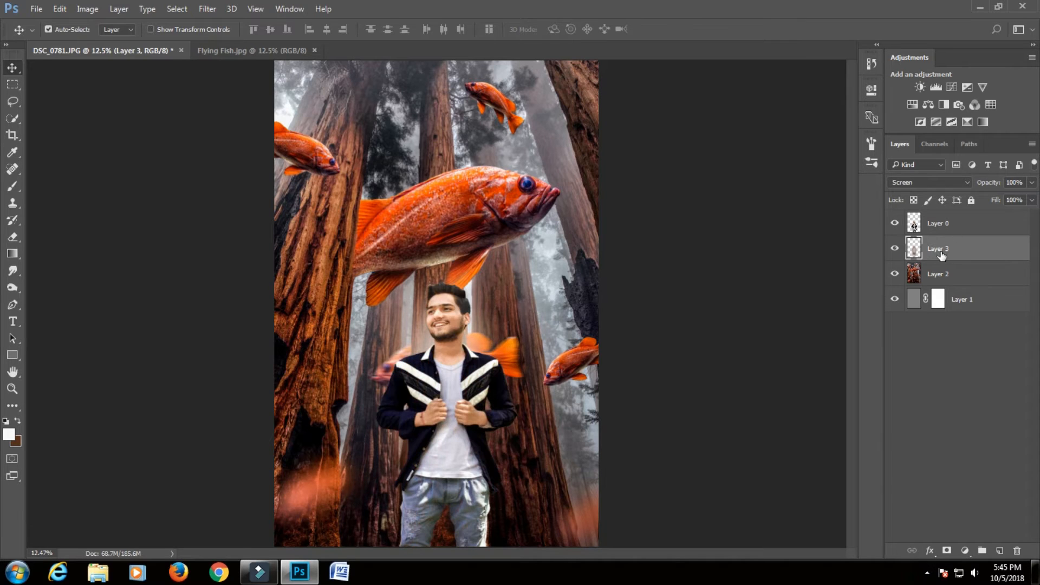
Flatten the image into a single unlocked layer and duplicate it
click(953, 233)
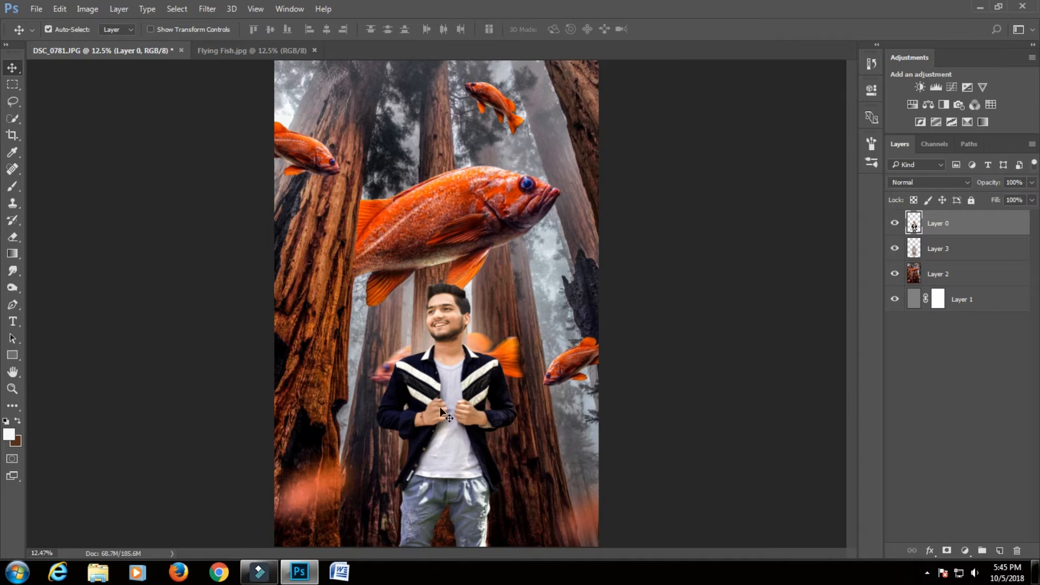
right_click(972, 225)
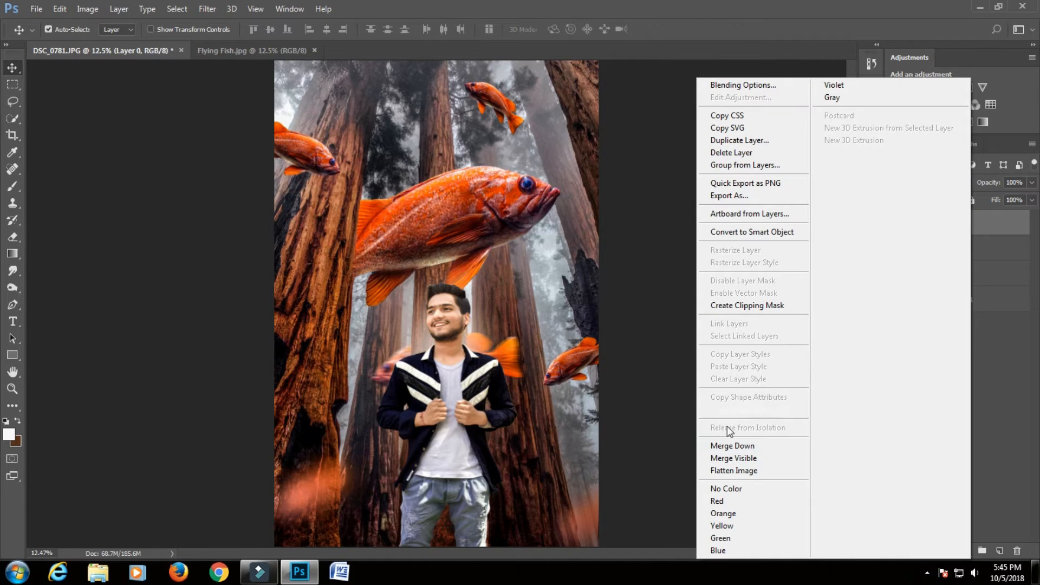
click(736, 470)
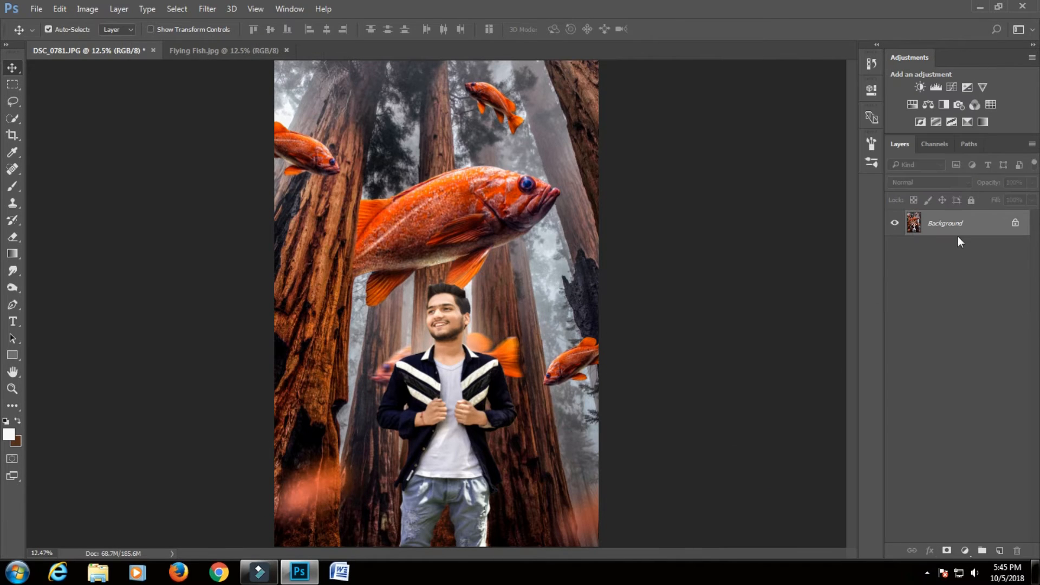
click(1015, 224)
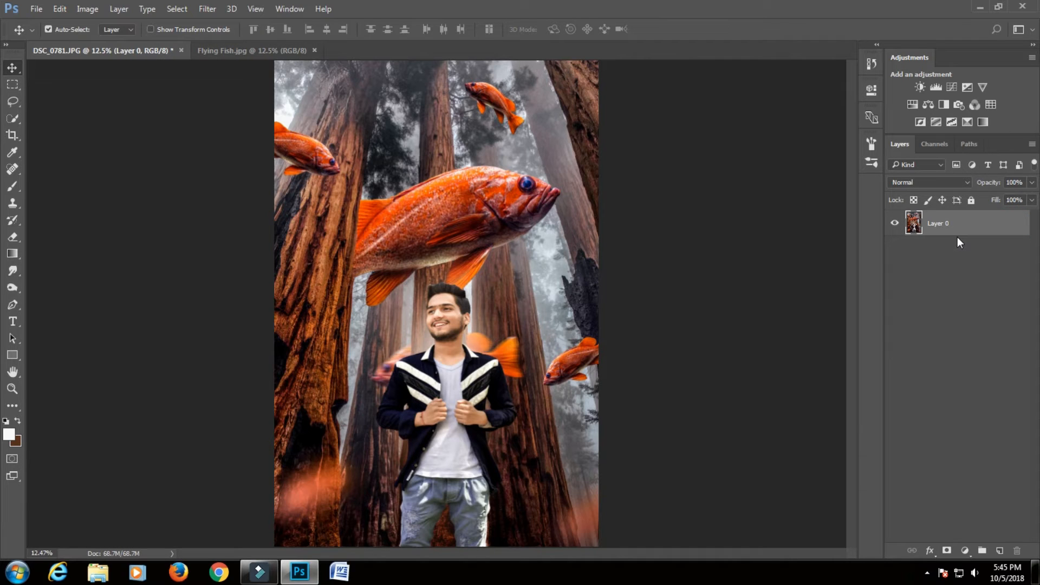
key(ctrl+j)
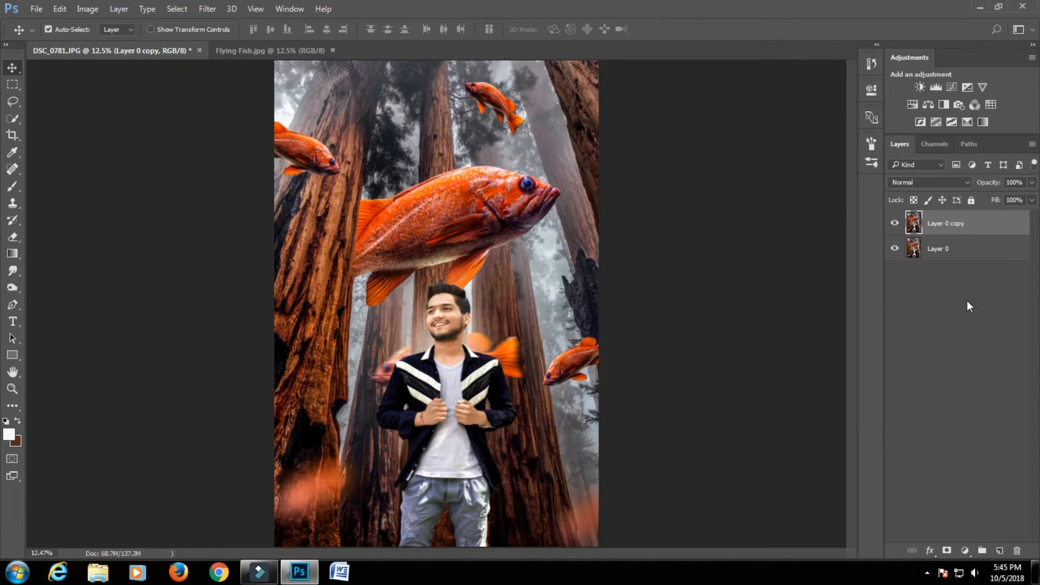
Add a Curves adjustment clipped to the duplicate layer, raising the black point, darkening the shadows and slightly lifting the upper midtones
click(945, 87)
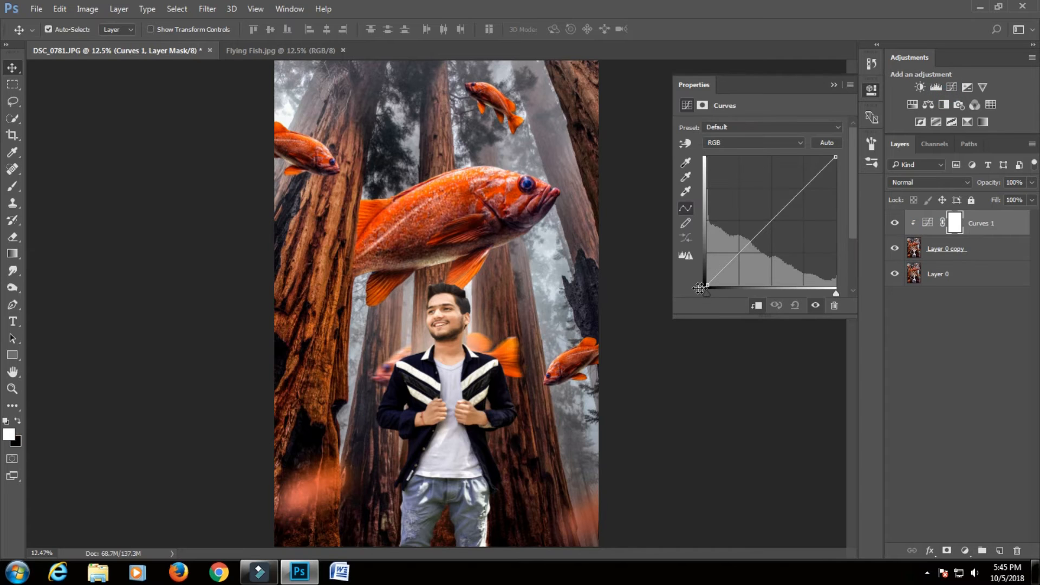
drag(705, 285, 703, 278)
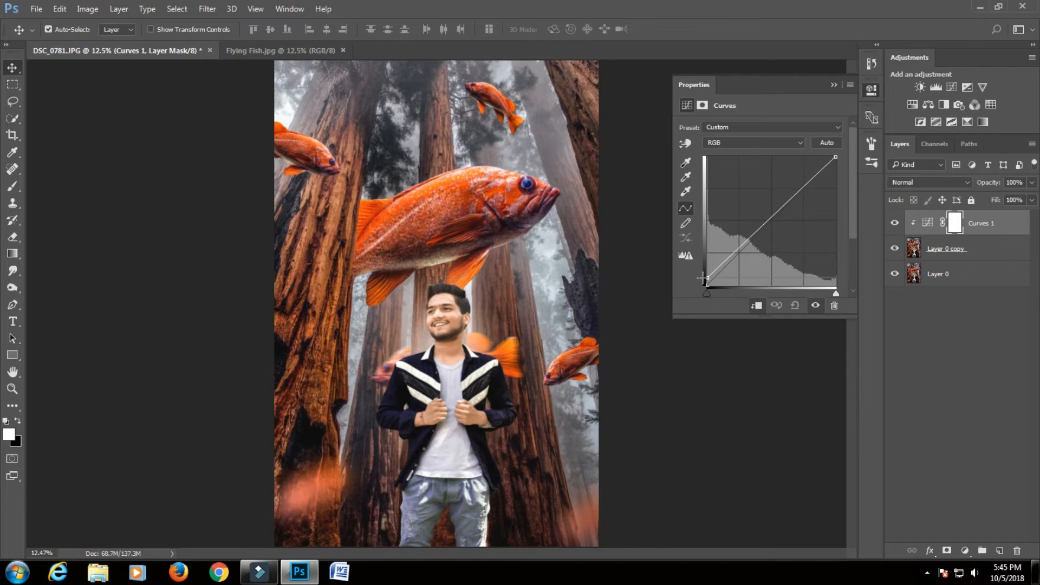
drag(739, 247, 742, 253)
drag(780, 221, 782, 217)
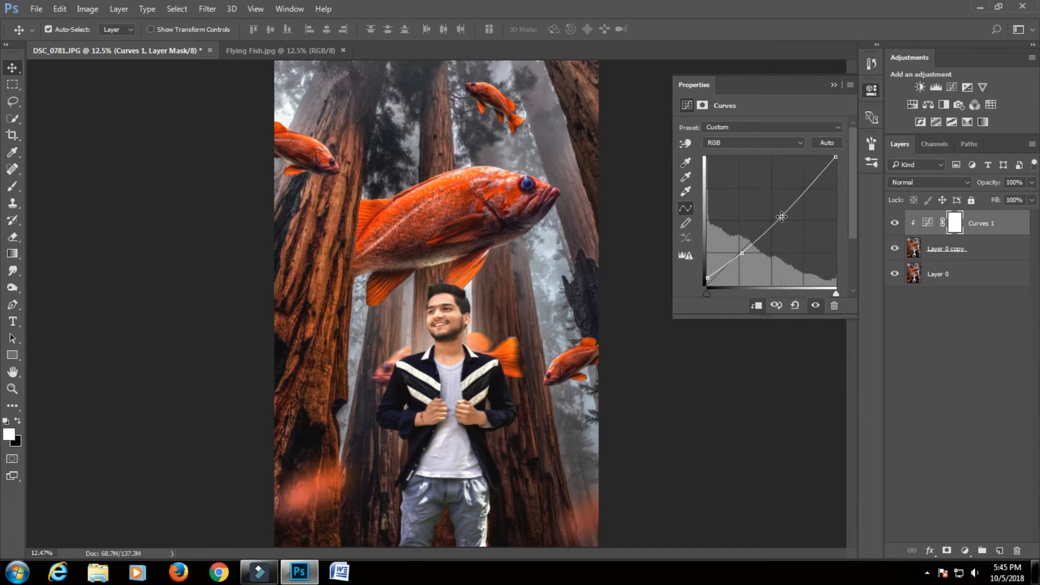
Merge the Curves adjustment down into the duplicate layer and compare the image with and without the graded copy
click(833, 85)
right_click(985, 225)
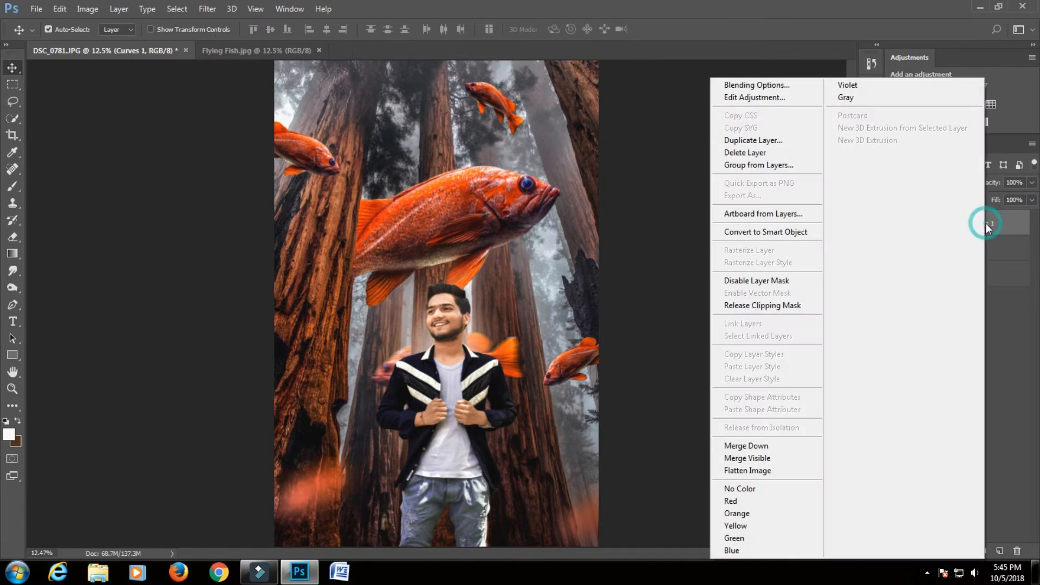
click(780, 446)
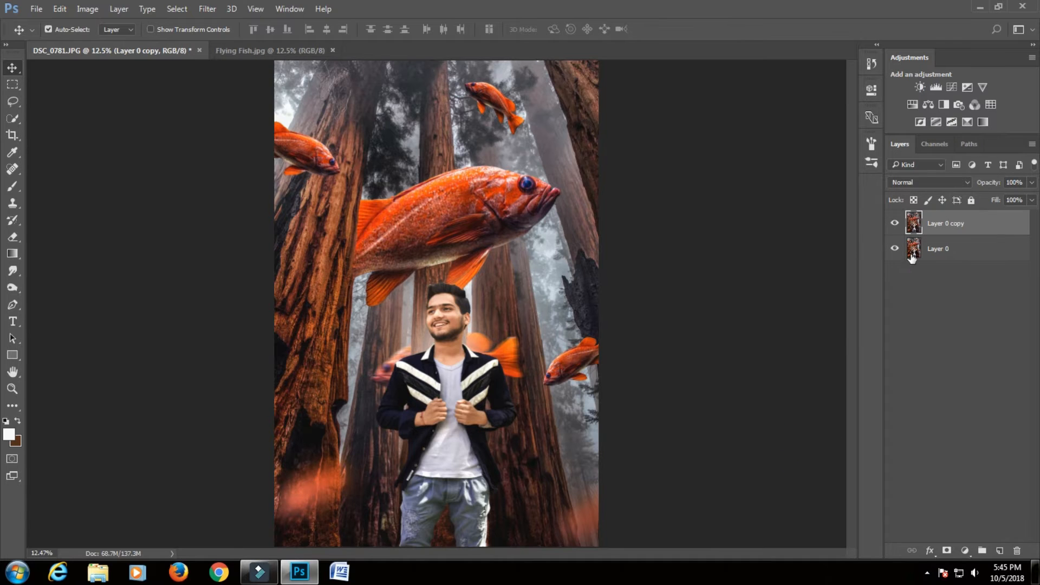
click(895, 227)
click(896, 229)
click(896, 229)
click(896, 229)
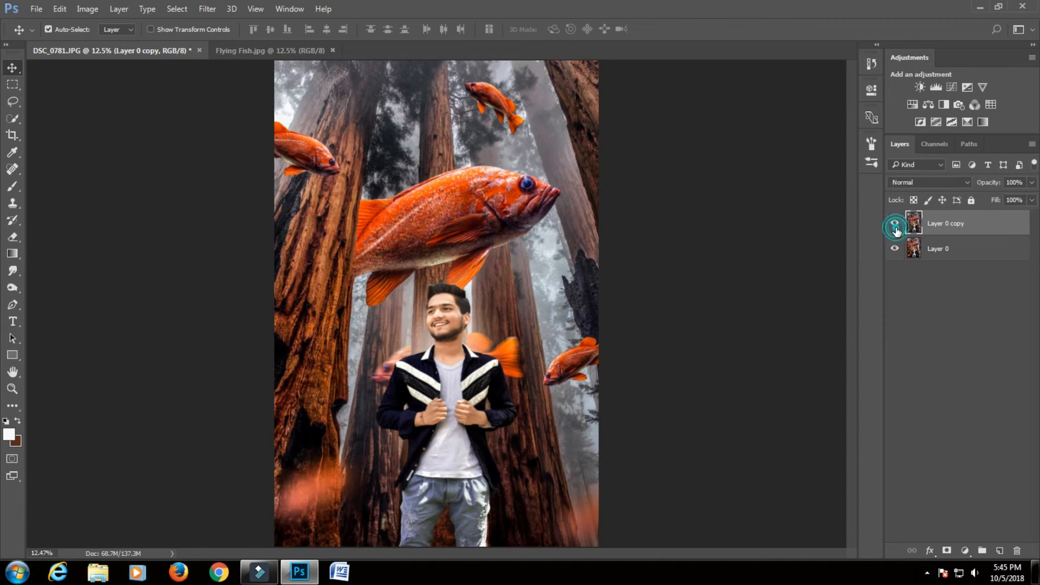
Merge the curves-graded copy down into Layer 0 and duplicate the merged layer
right_click(948, 223)
click(728, 447)
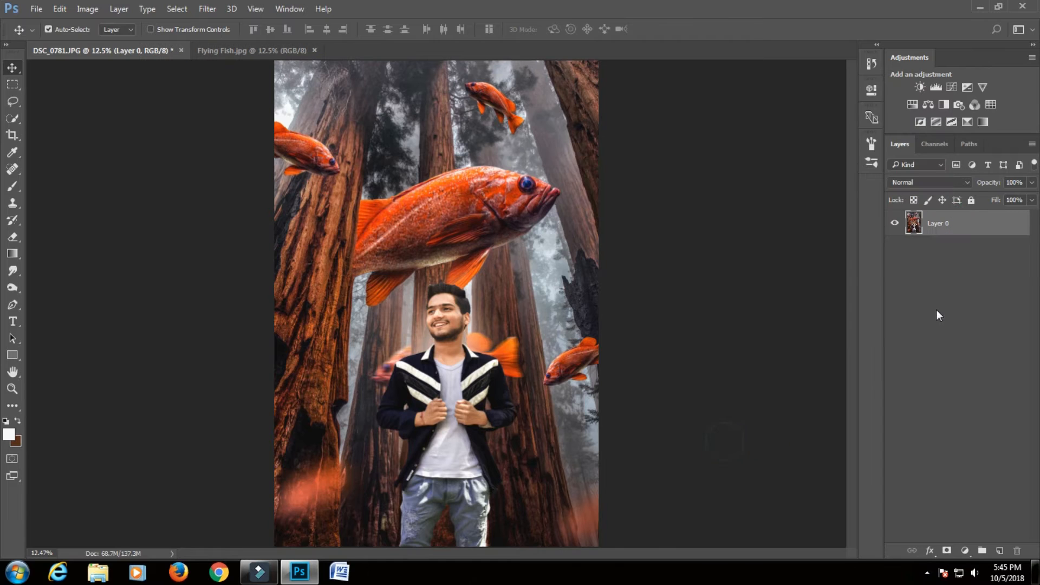
key(ctrl+j)
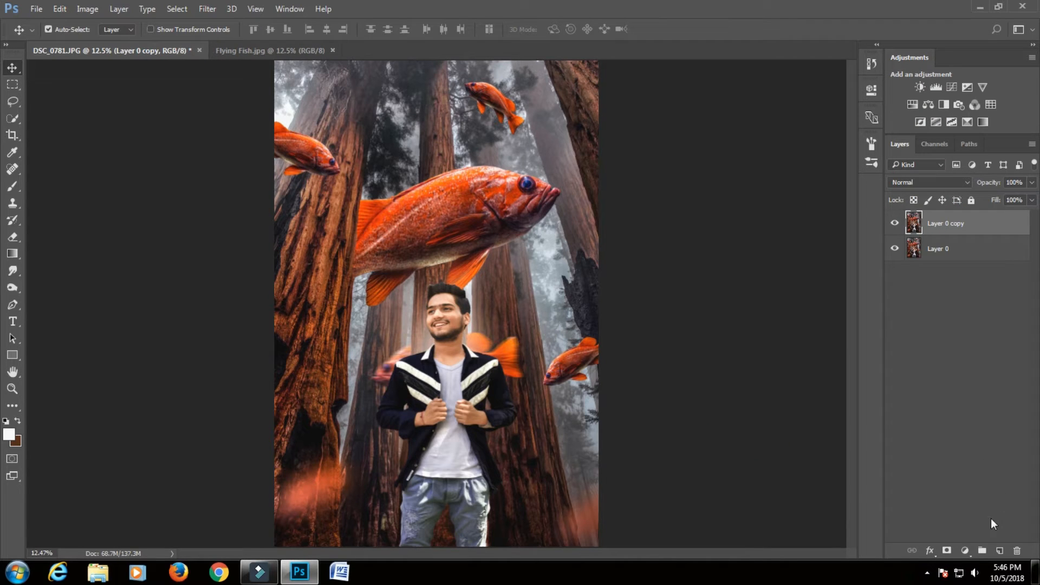
Add a Color Lookup adjustment clipped to the duplicate layer, using the FoggyNight.3DL 3DLUT file
click(965, 551)
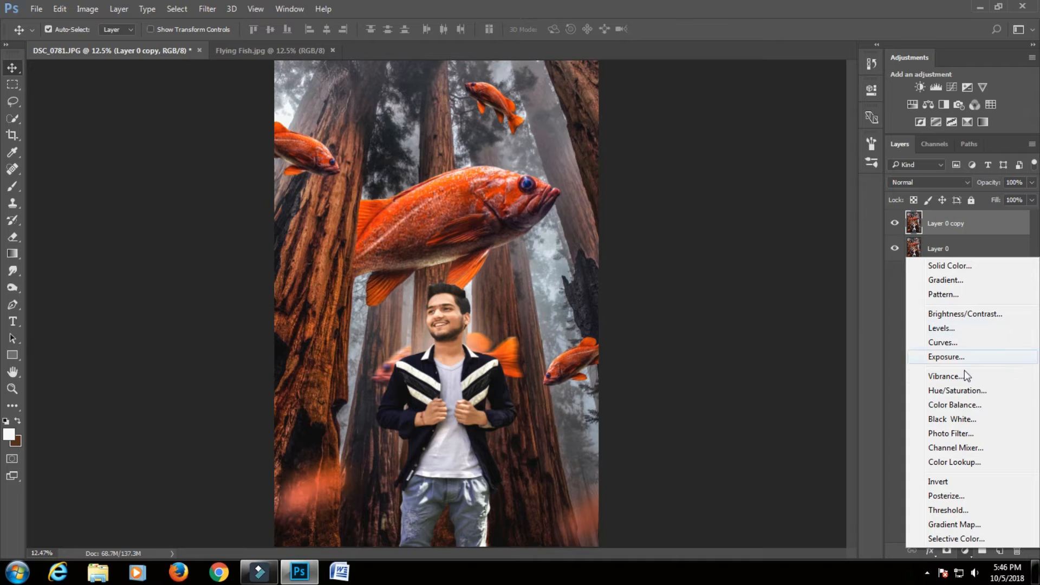
click(966, 463)
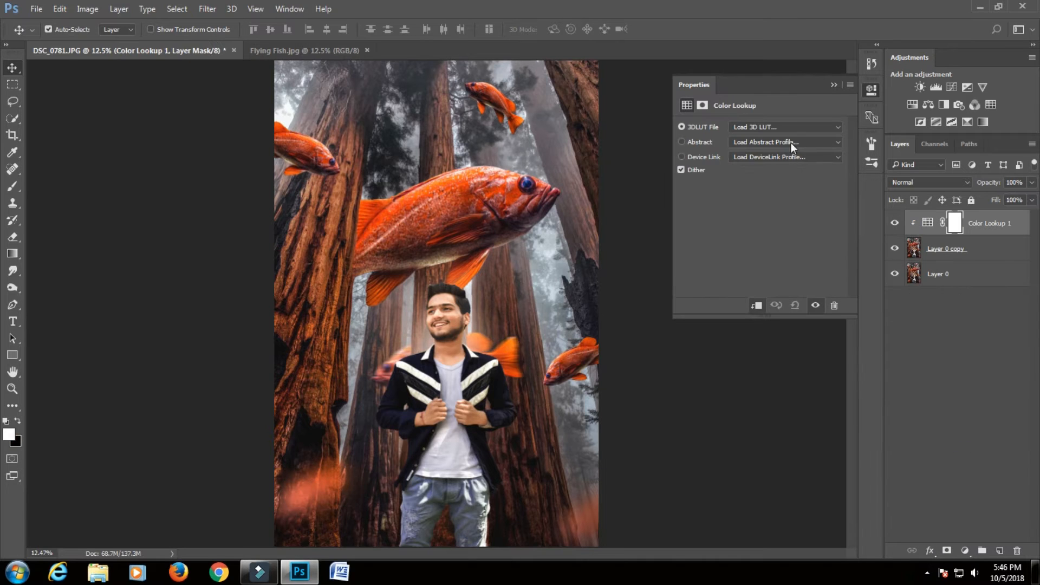
click(790, 130)
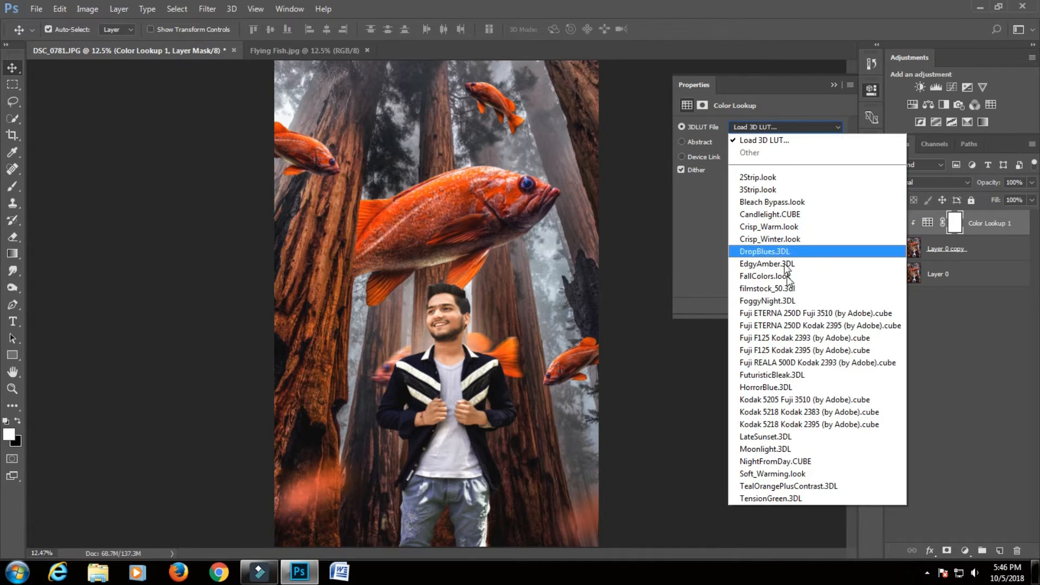
click(791, 303)
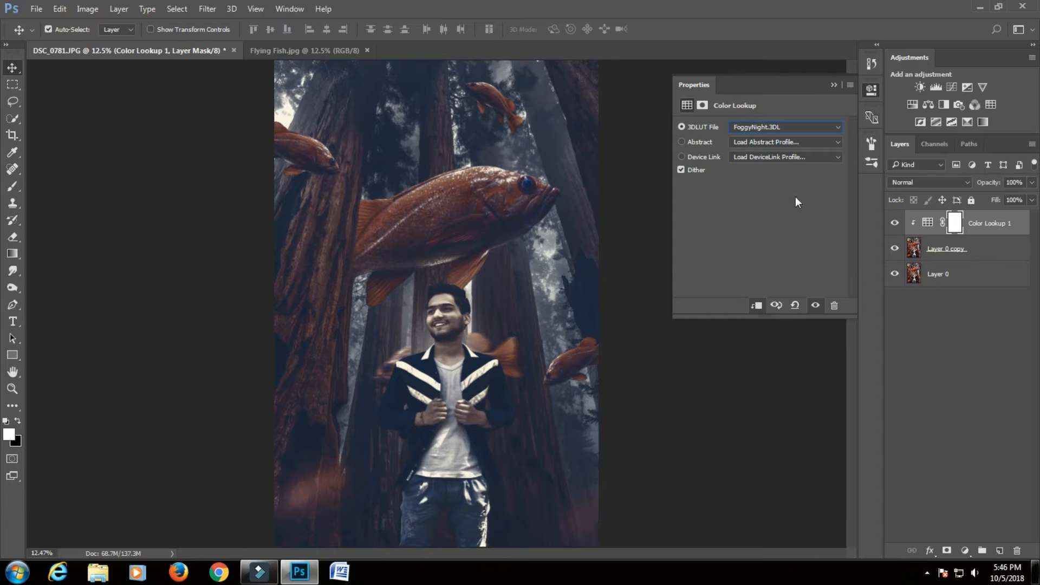
Reduce the Color Lookup layer's fill to 14% and compare the image with and without the adjustment
click(1032, 200)
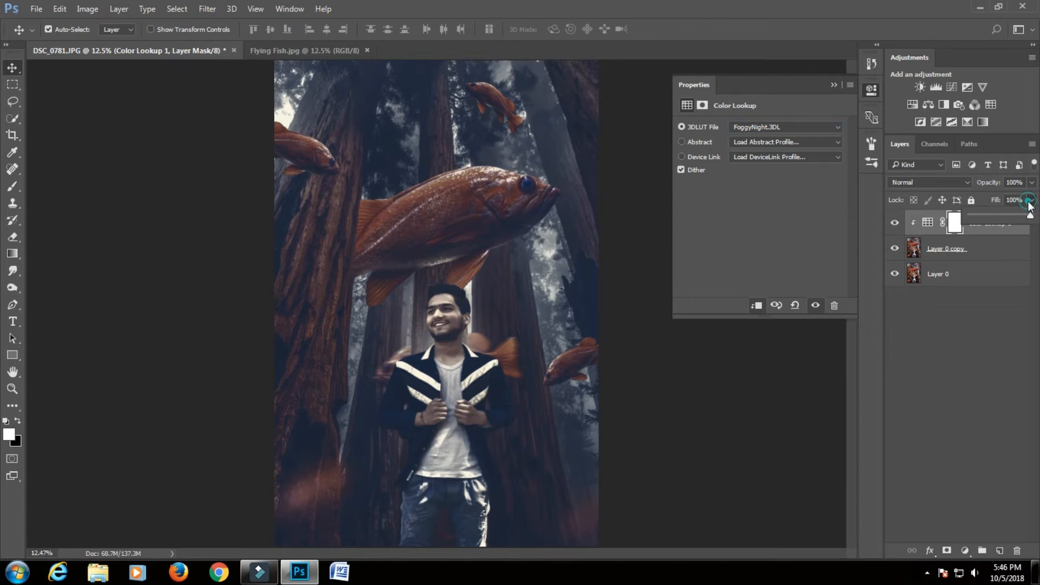
drag(1013, 220, 987, 218)
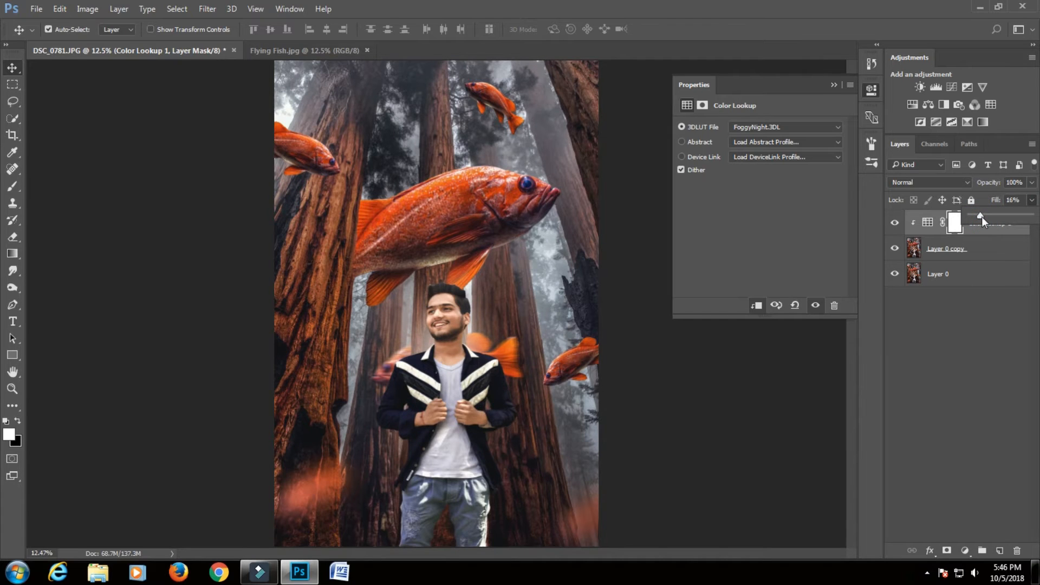
drag(990, 217, 978, 218)
click(927, 223)
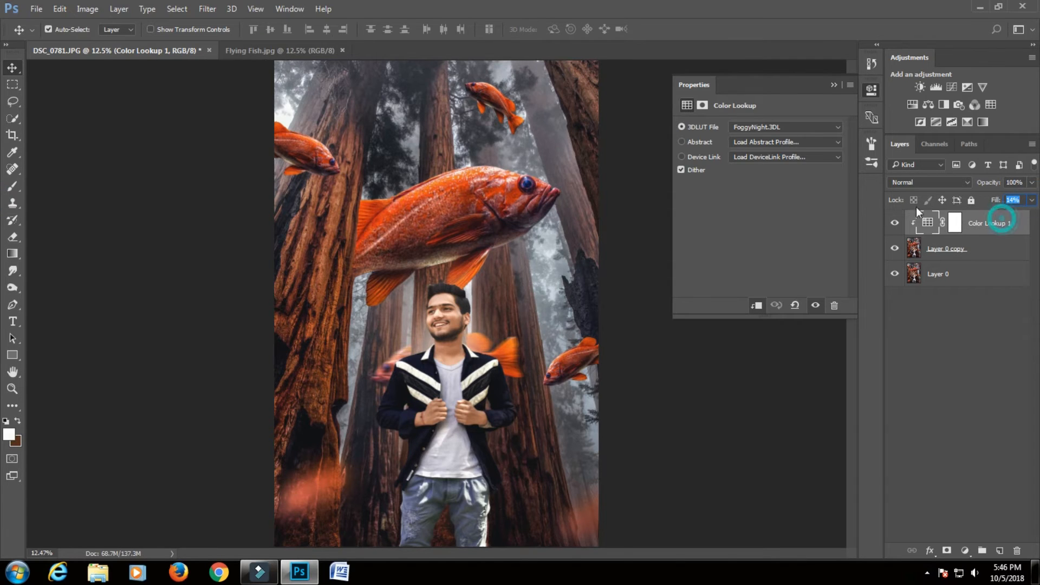
click(834, 85)
click(897, 226)
click(897, 227)
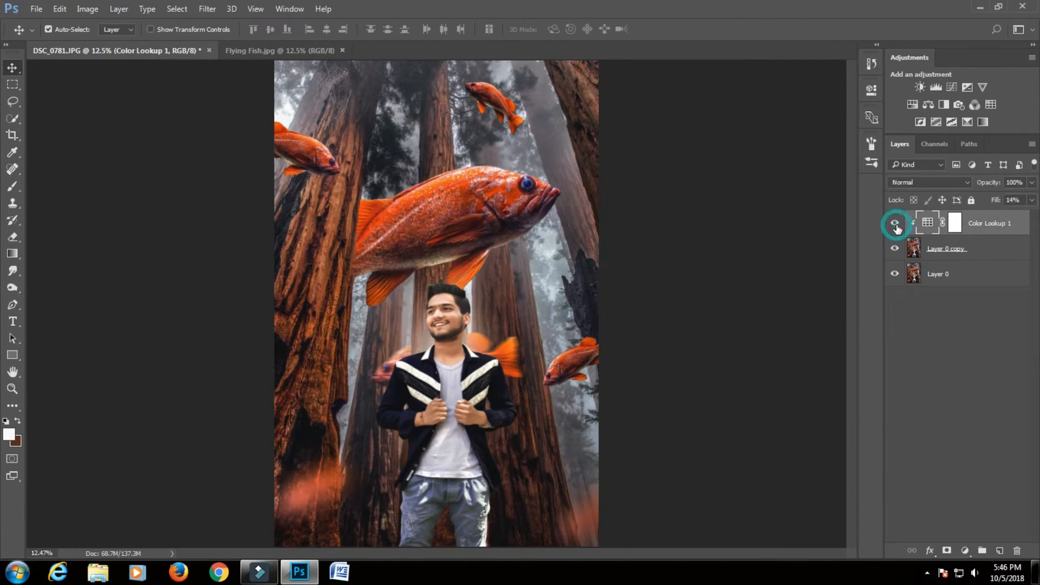
Merge the Color Lookup adjustment and its copy down into Layer 0, and duplicate the resulting layer
right_click(995, 223)
click(787, 443)
right_click(990, 232)
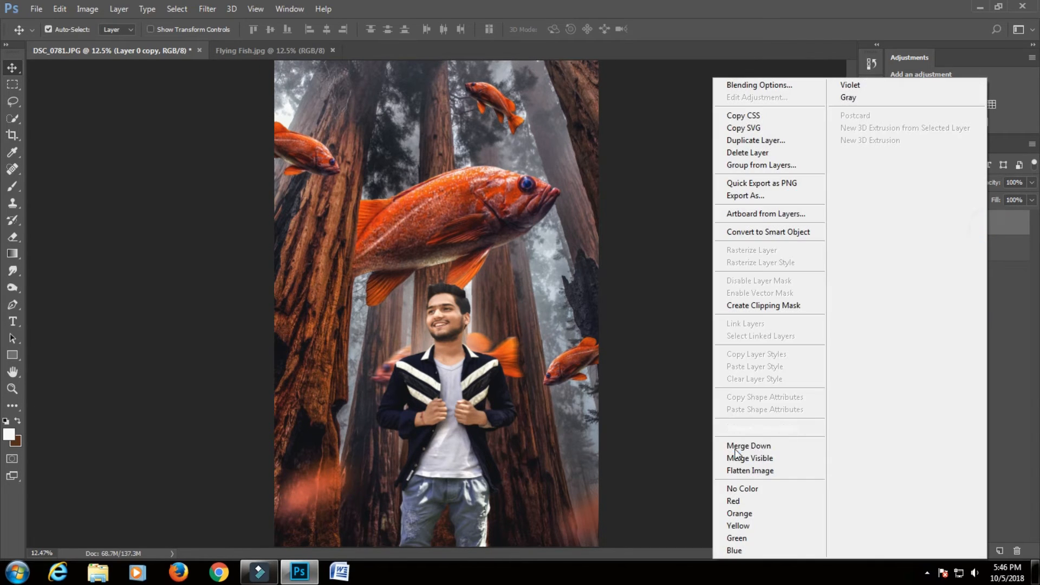
click(735, 449)
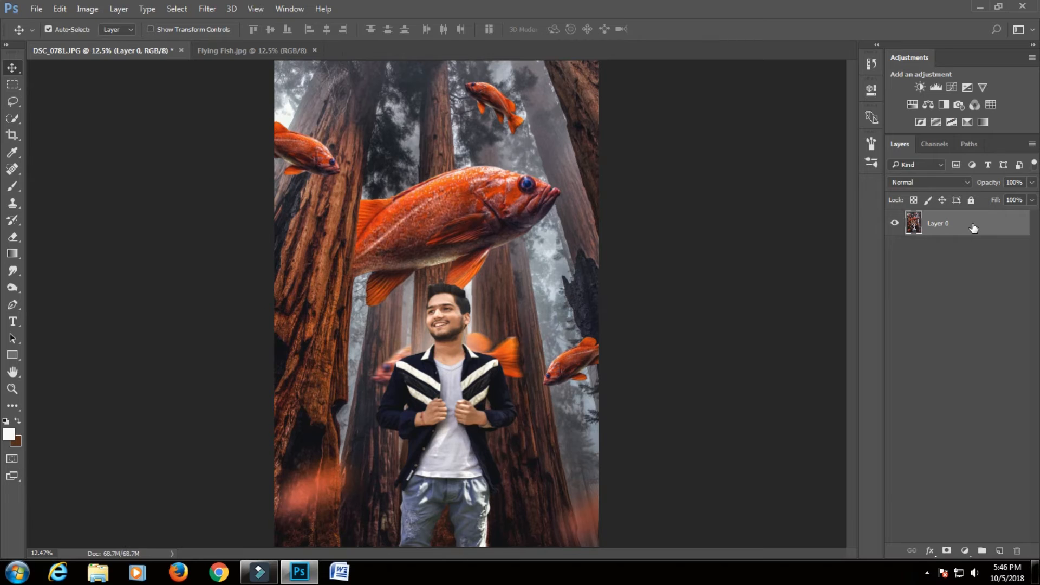
key(ctrl+j)
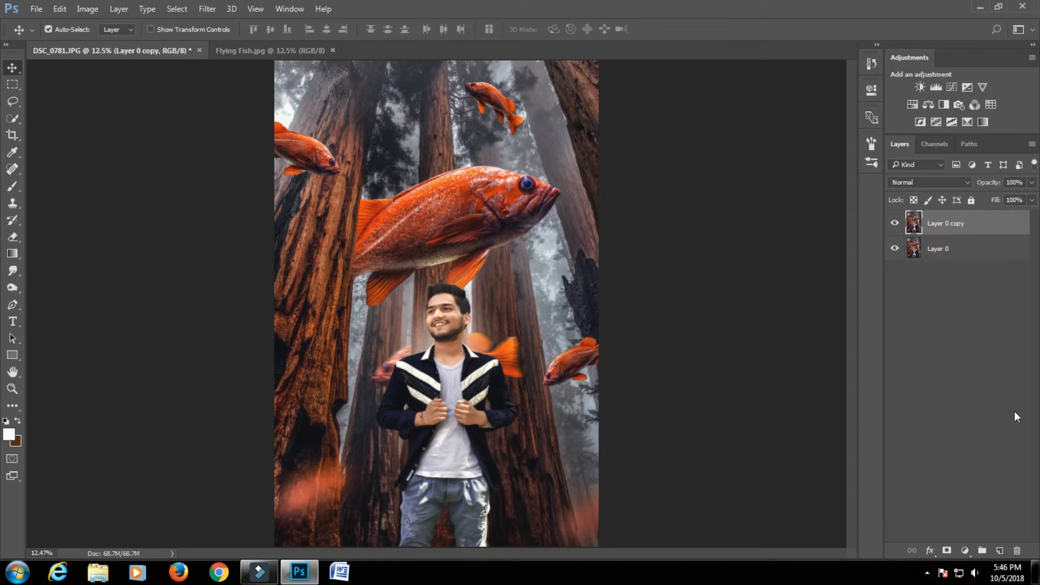
Add a Color Balance adjustment clipped to the duplicate layer, shifting the midtones about -17 toward cyan and adjusting the magenta-green and yellow-blue balance
click(962, 552)
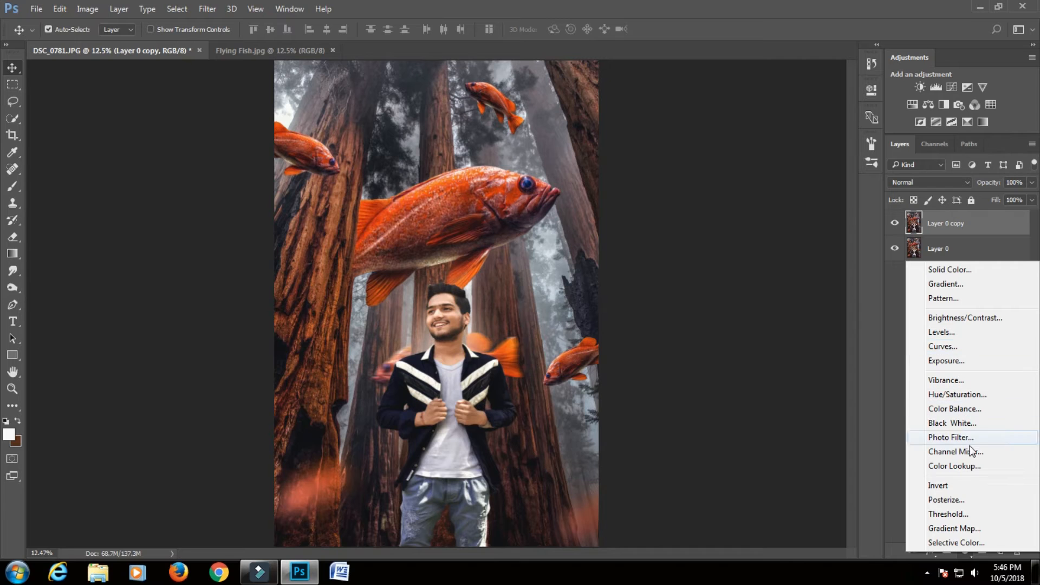
click(958, 414)
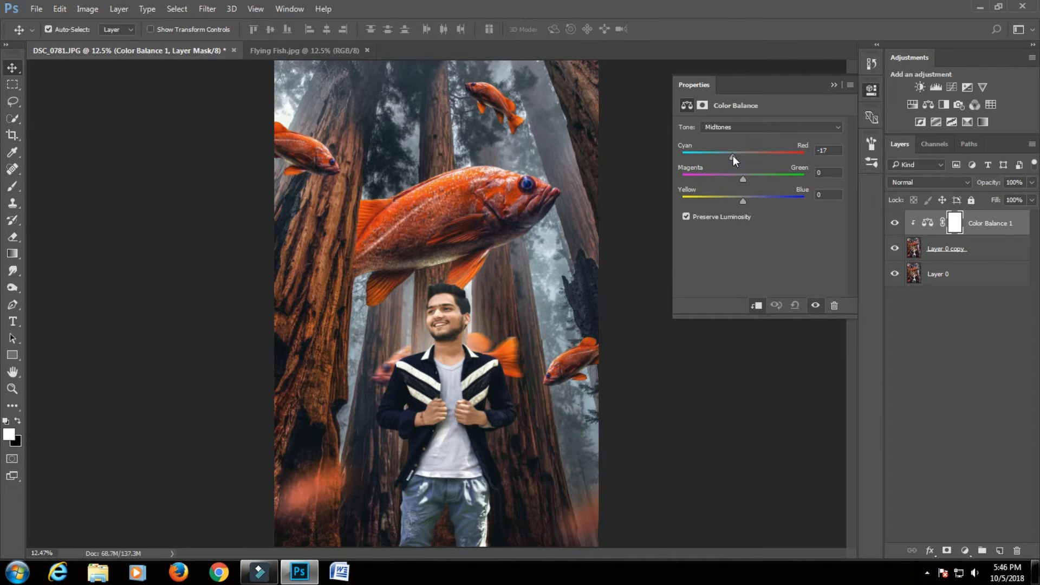
drag(740, 178, 747, 203)
drag(736, 176, 741, 176)
click(833, 85)
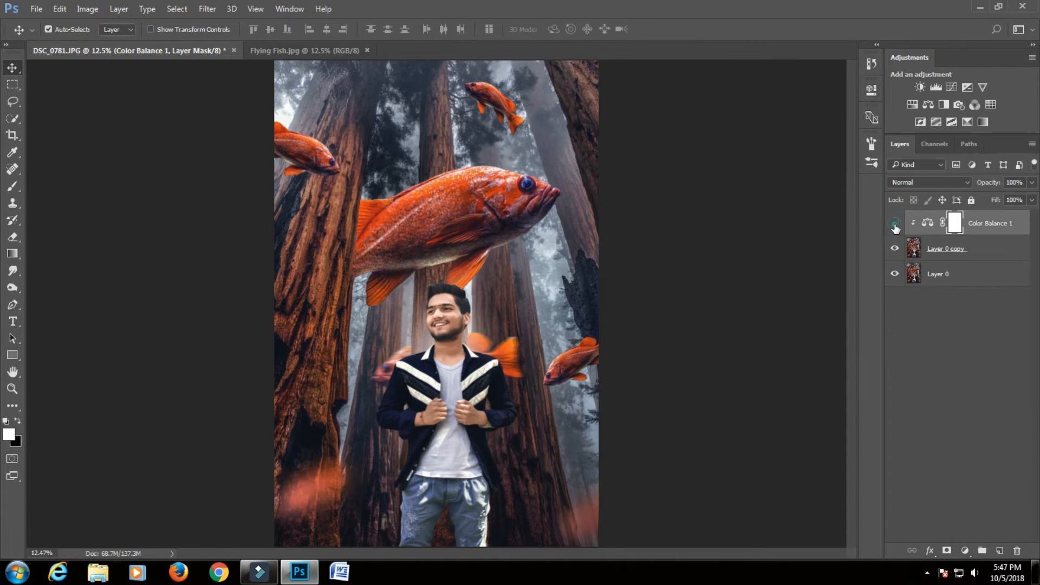
Merge the Color Balance adjustment and its copy down into Layer 0, and duplicate the result
right_click(979, 233)
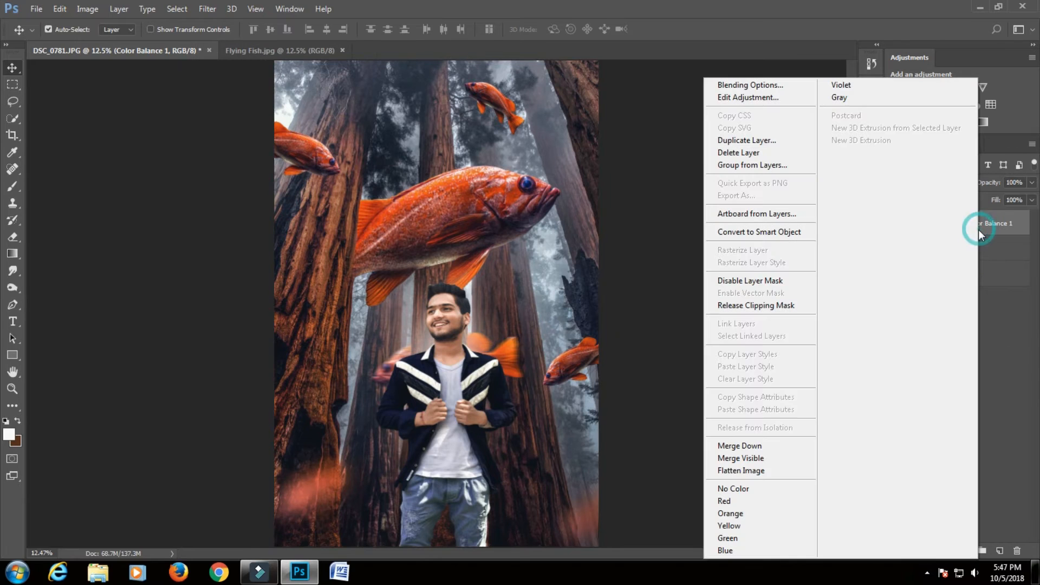
click(776, 443)
right_click(955, 222)
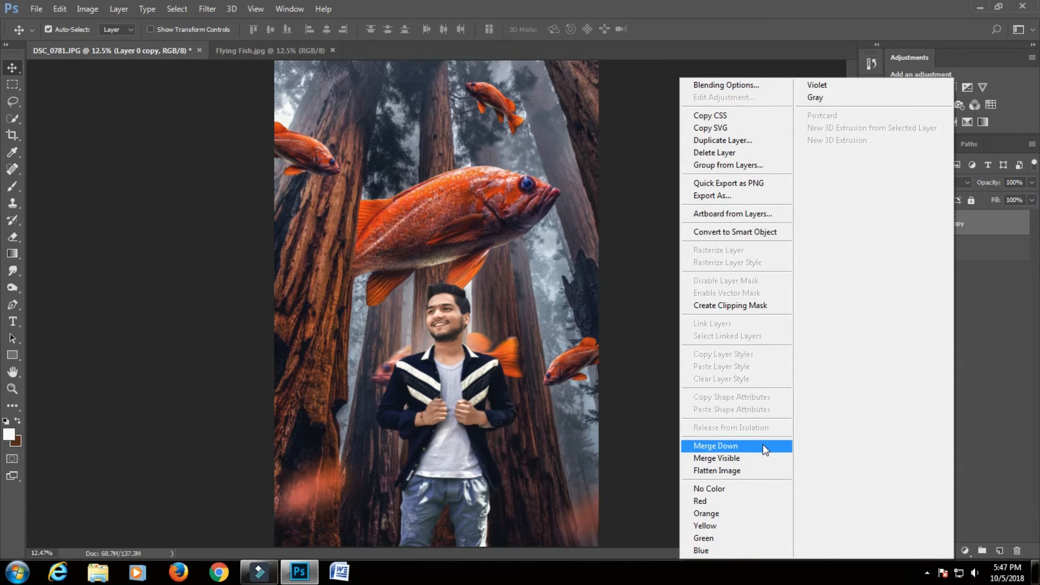
click(765, 449)
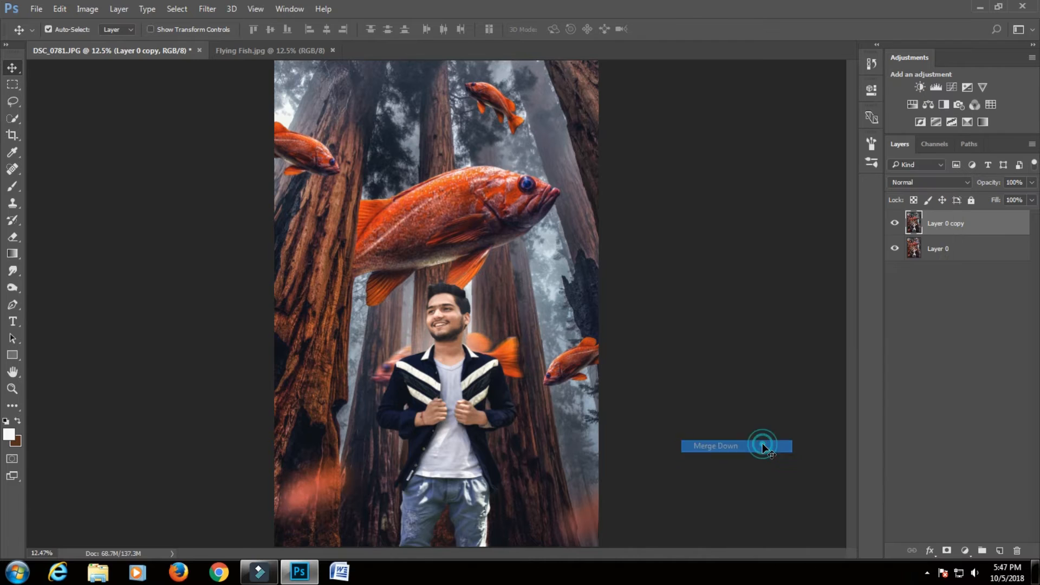
key(ctrl+j)
click(76, 11)
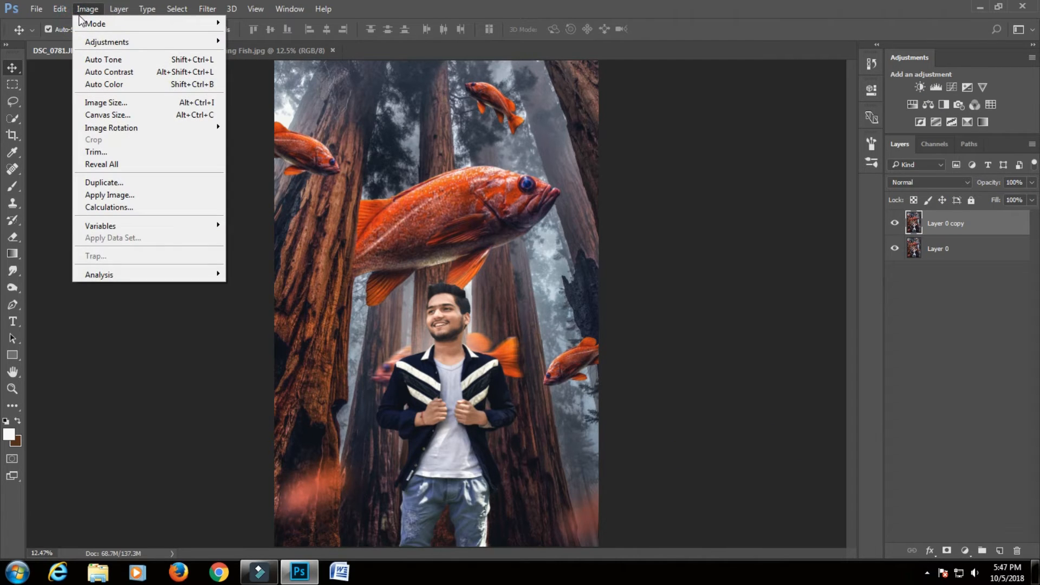
mouse_move(113, 45)
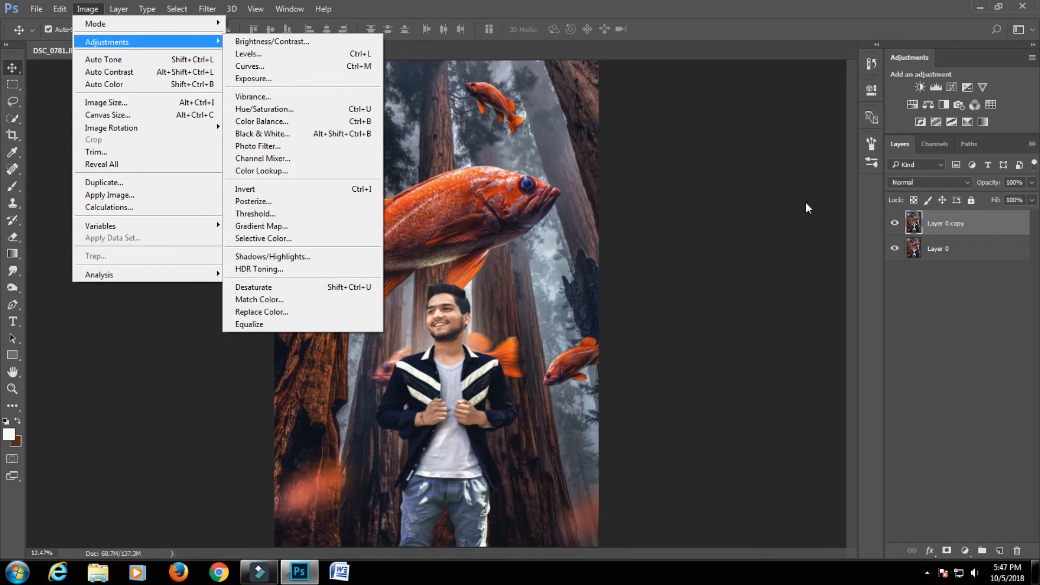
click(789, 207)
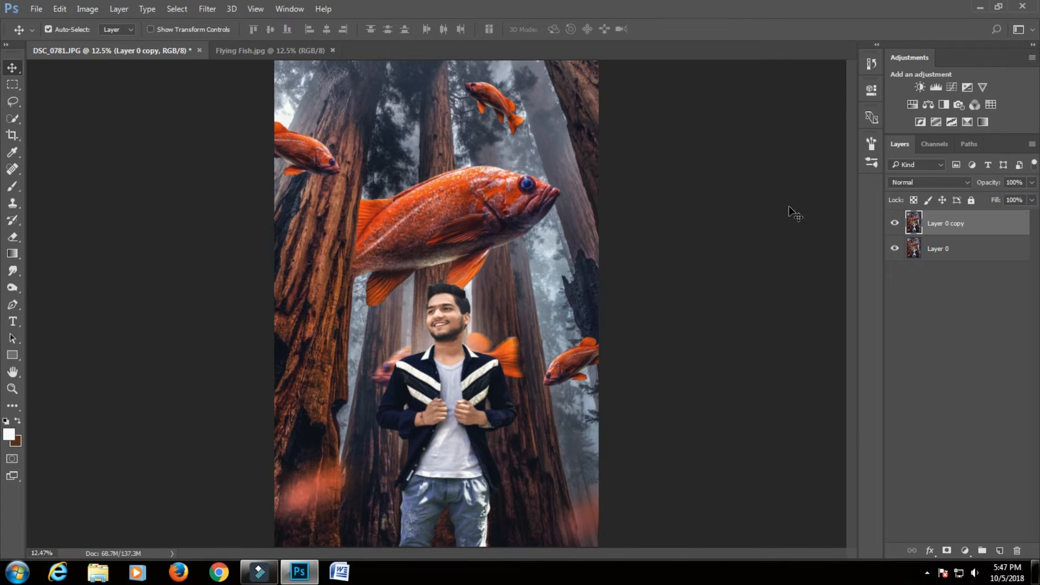
click(86, 10)
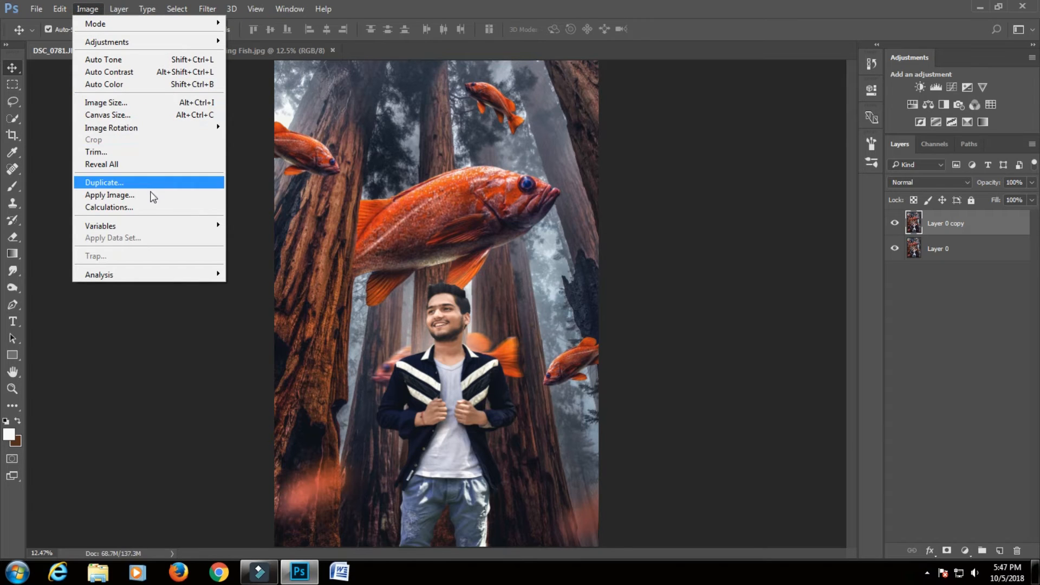
click(205, 343)
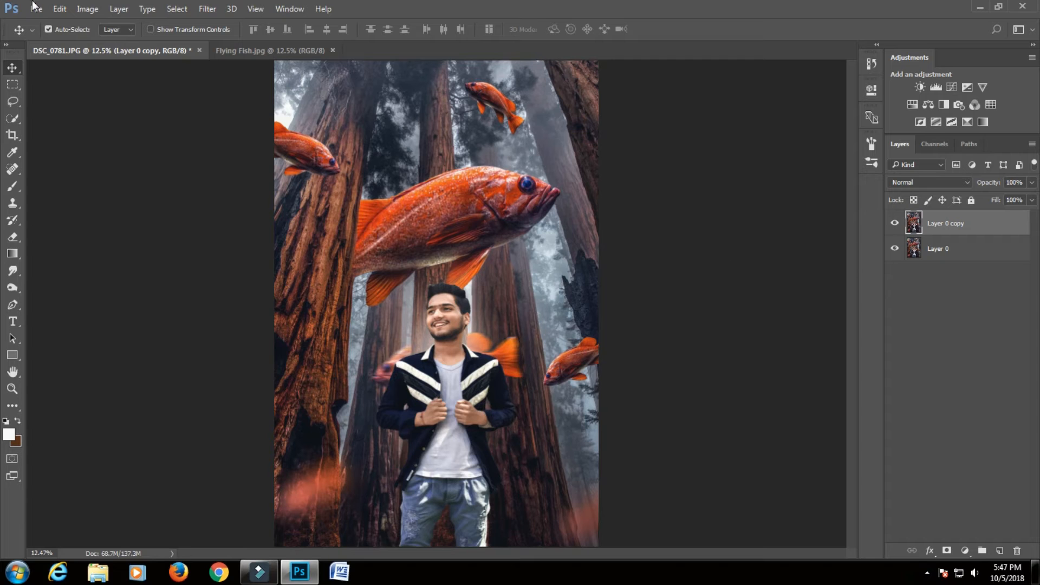
click(74, 8)
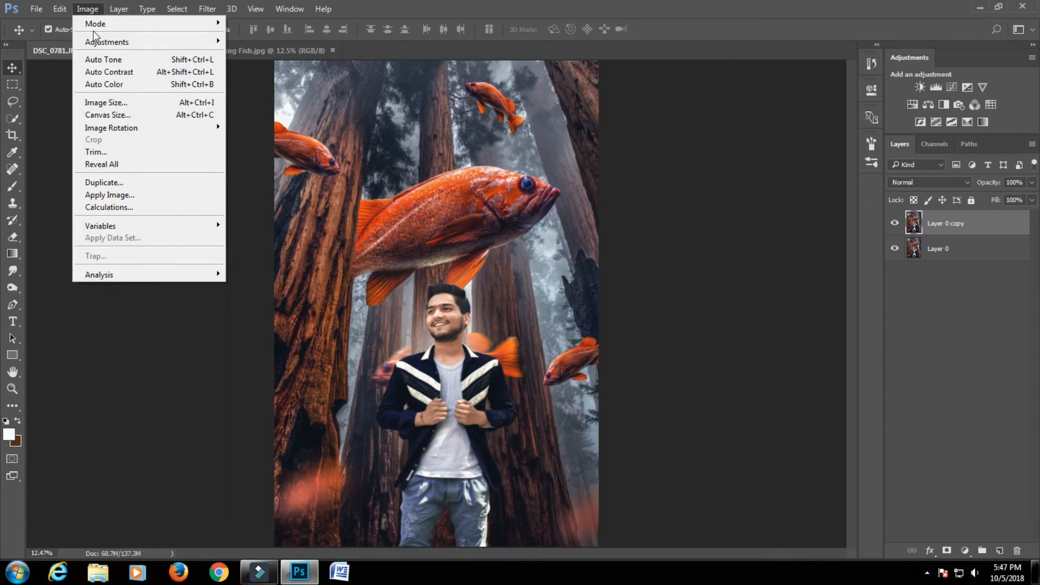
mouse_move(59, 13)
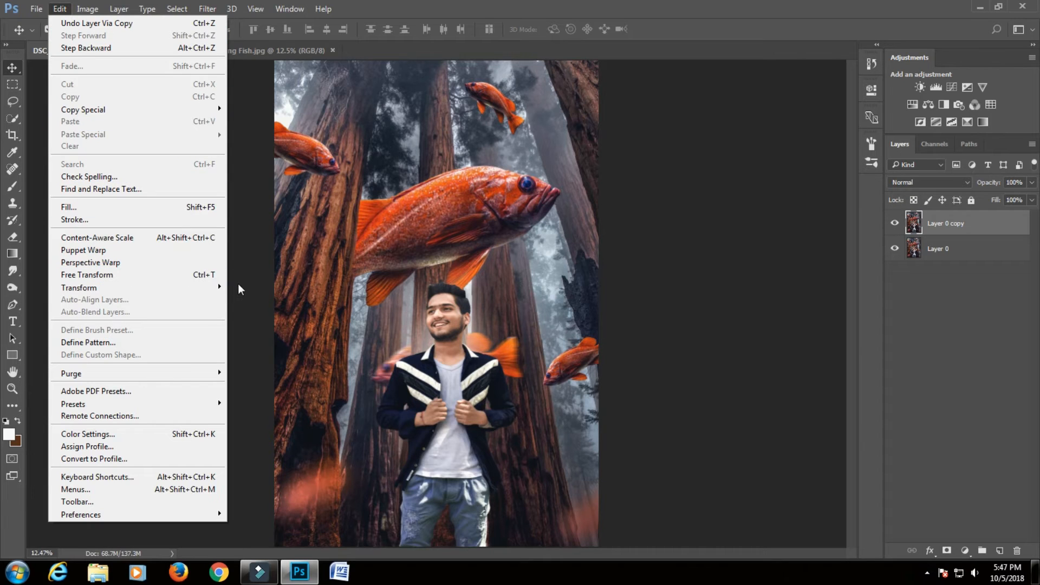
click(238, 284)
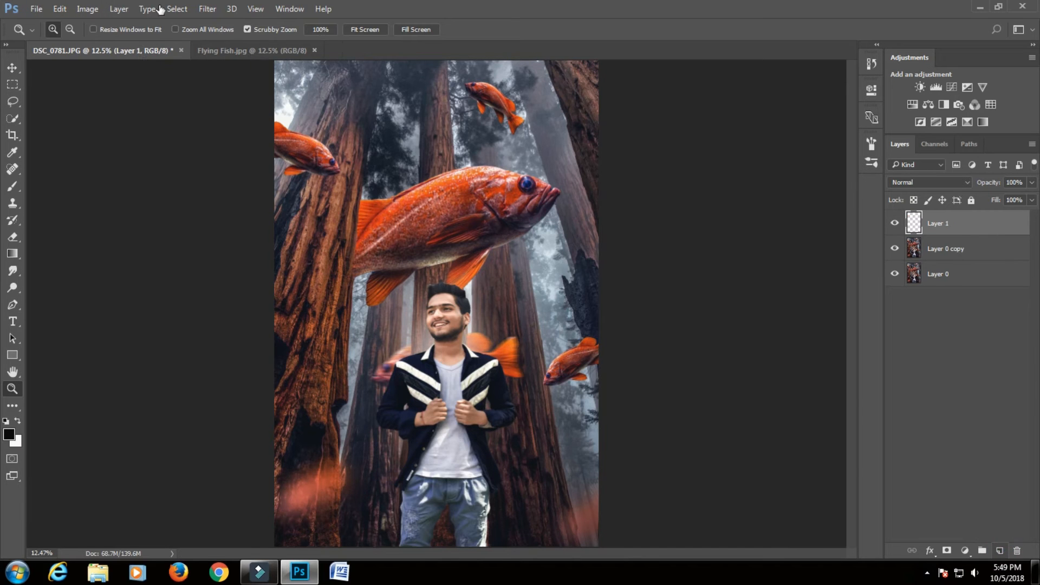
Fill the empty Layer 1 with 50% Gray at 100% opacity and set its blend mode to Overlay
click(60, 9)
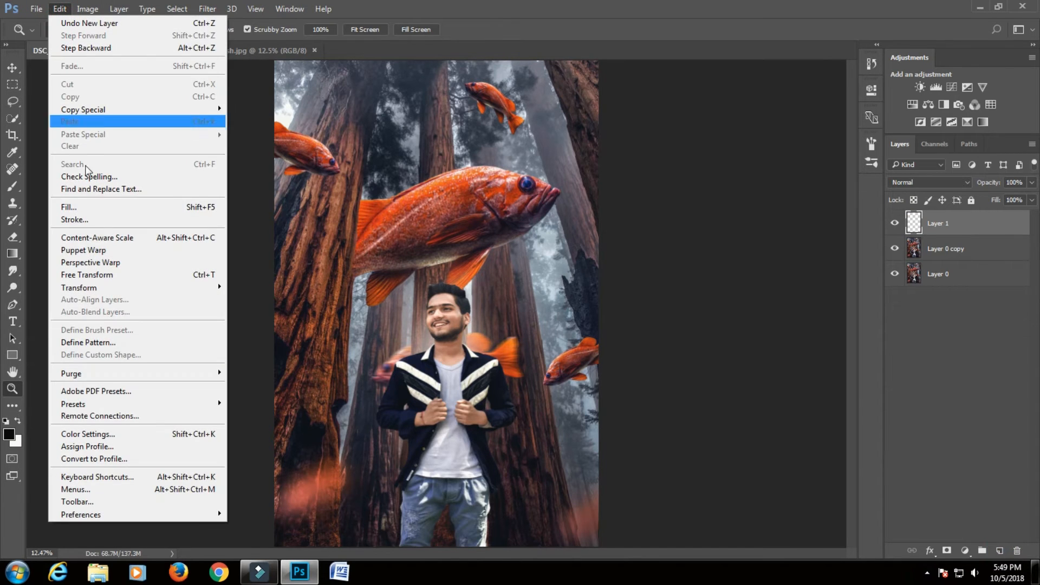
click(91, 208)
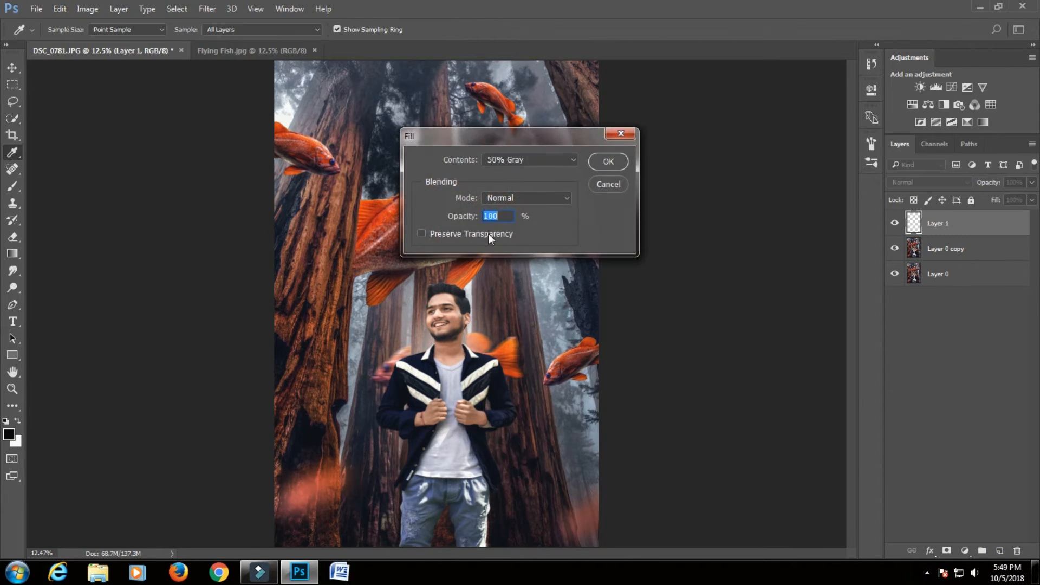
click(609, 161)
click(945, 223)
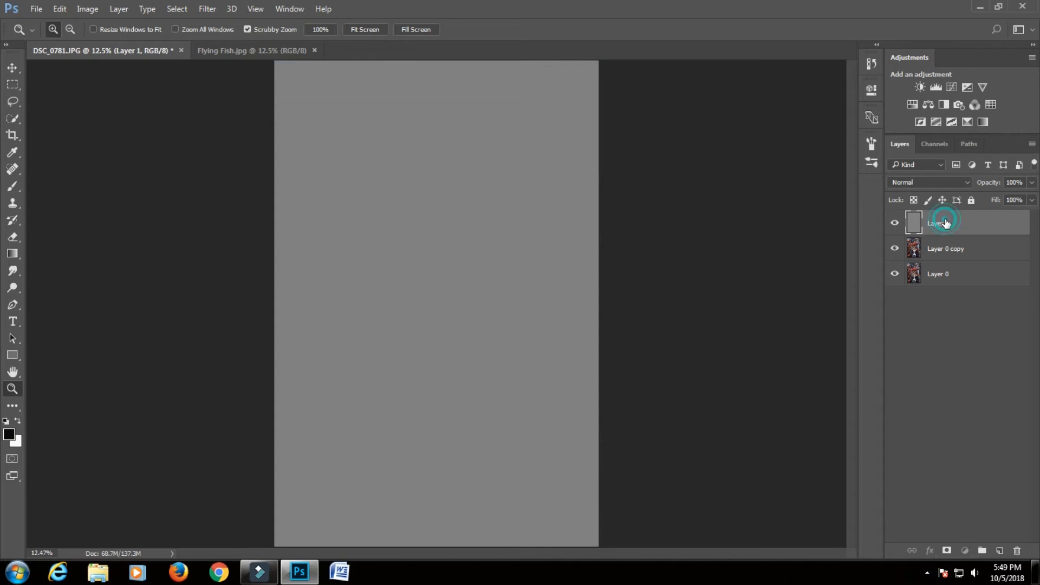
click(922, 183)
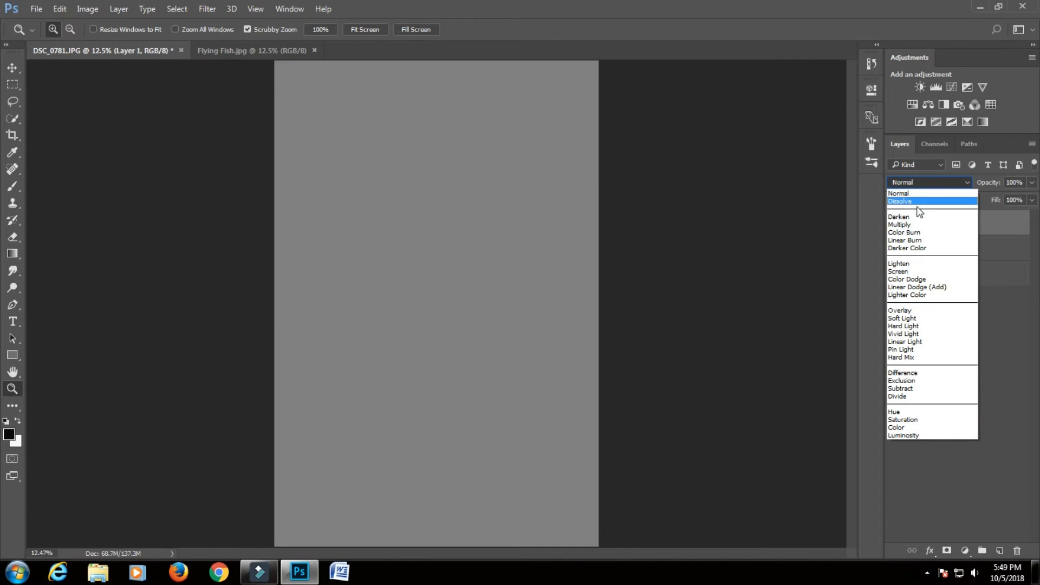
click(908, 310)
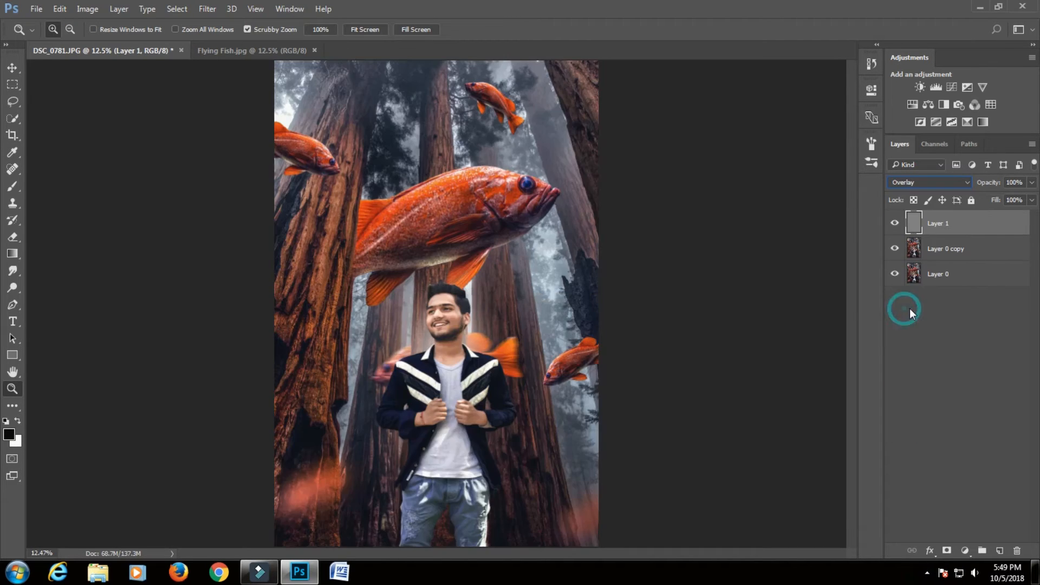
Add a layer mask to Layer 1, target its gray fill, and set the Dodge Tool to 14% exposure for midtones
click(947, 551)
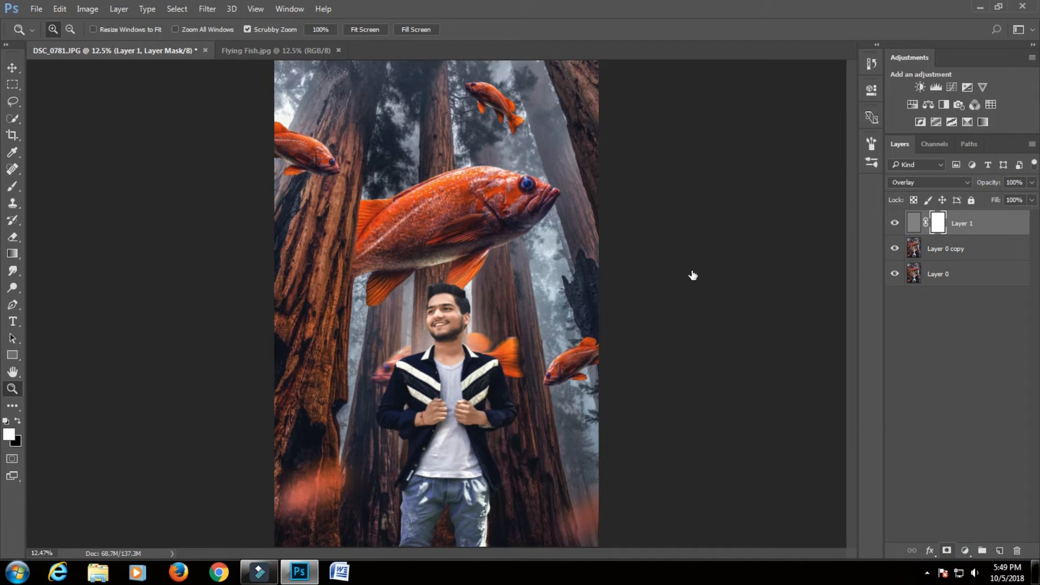
click(914, 226)
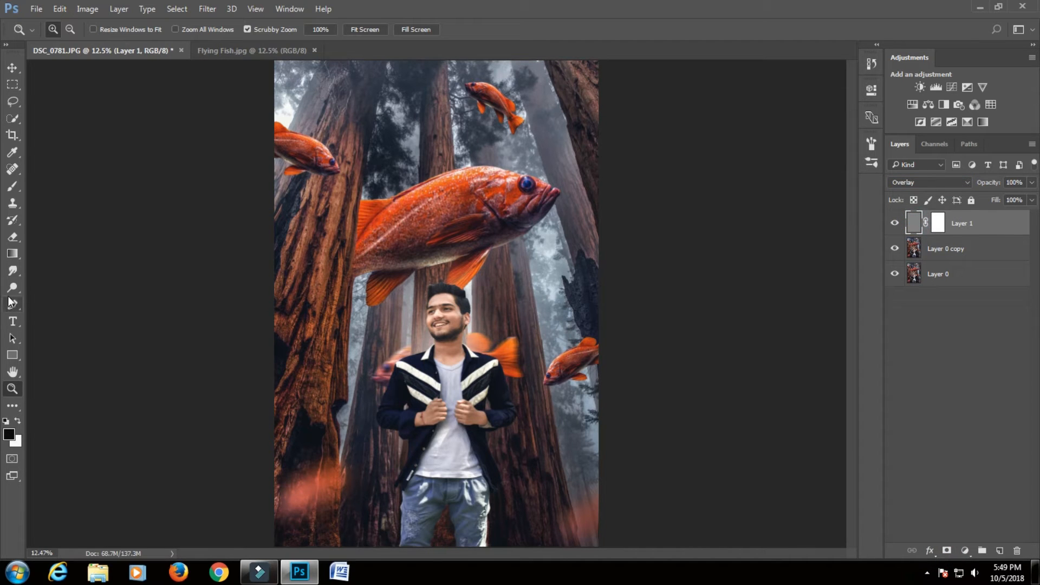
click(15, 256)
click(14, 271)
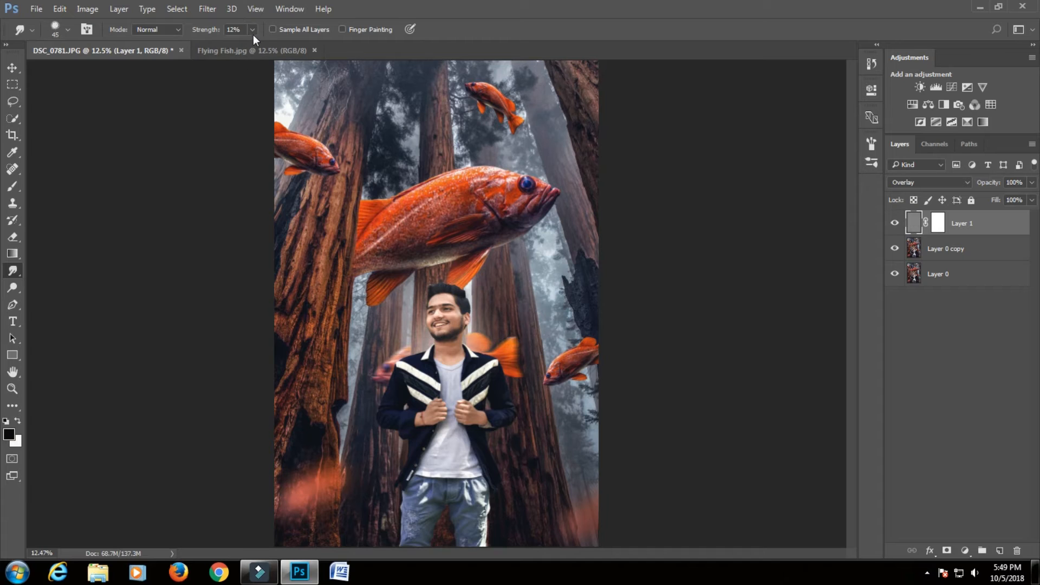
click(13, 288)
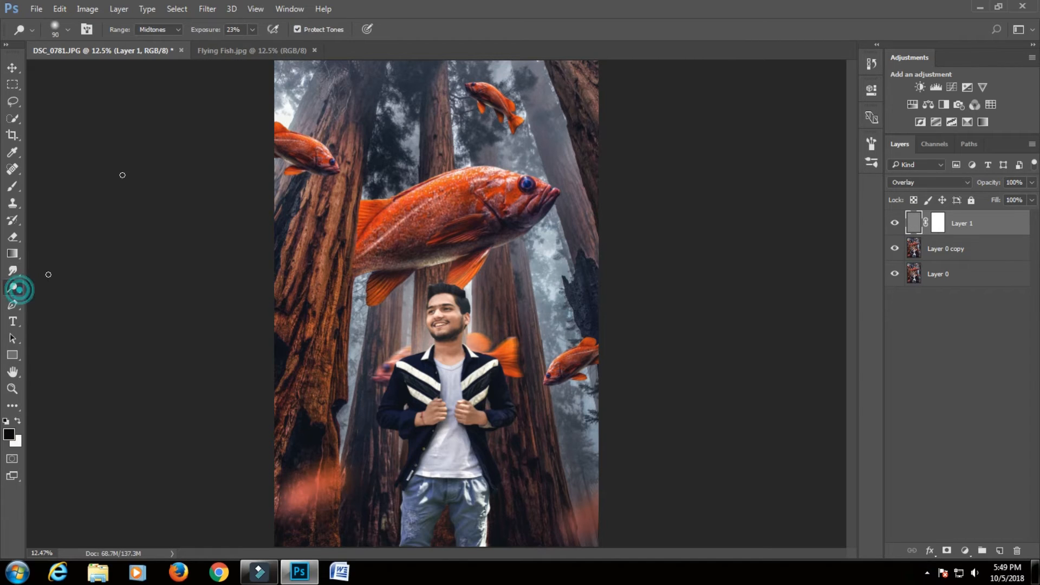
click(252, 30)
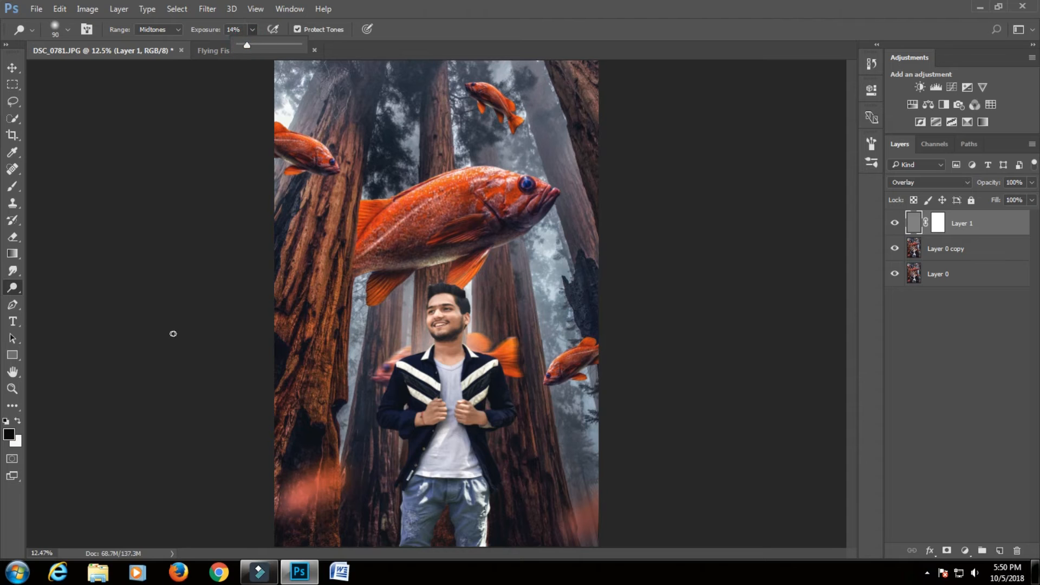
Dodge the highlights on the man's face and neck on Layer 1 with a 90 px brush at 14% exposure
alt+scroll(456, 302, up, 3)
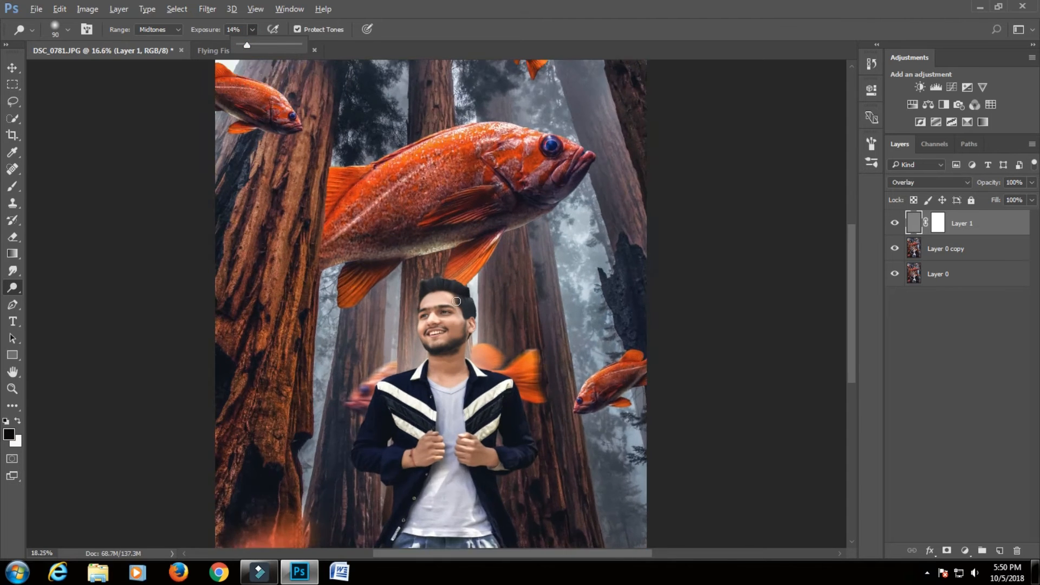
drag(437, 298, 408, 297)
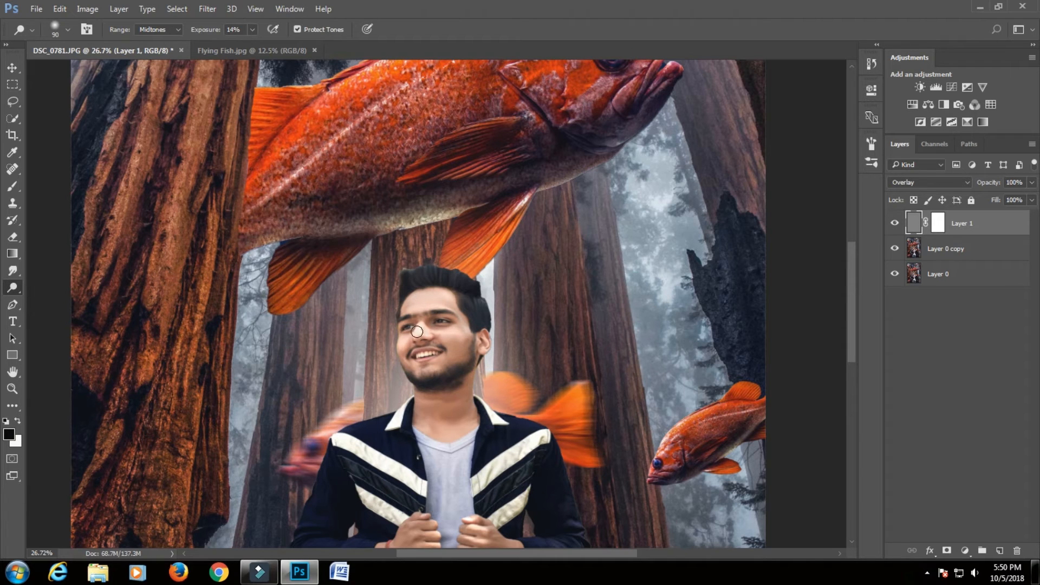
drag(438, 404, 445, 401)
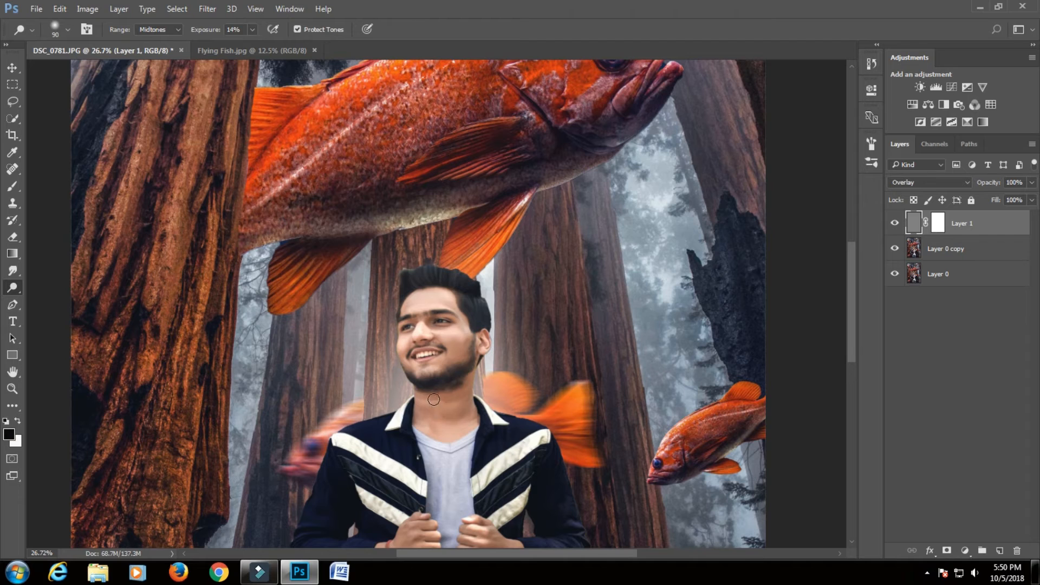
drag(471, 384, 453, 412)
click(432, 398)
click(431, 327)
drag(408, 306, 415, 313)
click(455, 335)
click(452, 336)
click(456, 340)
click(404, 343)
click(421, 365)
click(461, 387)
click(448, 379)
click(455, 394)
click(442, 423)
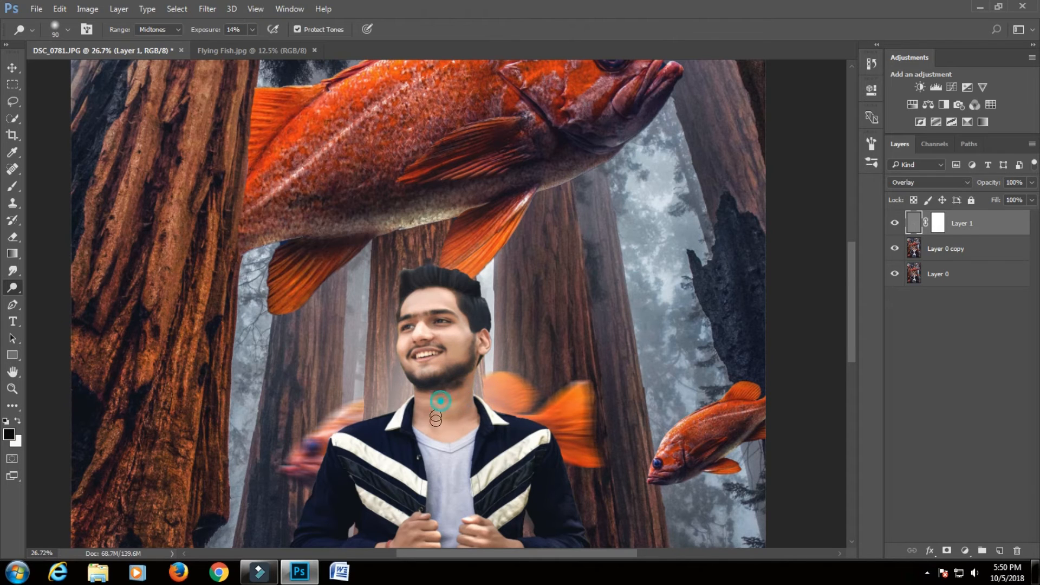
click(426, 410)
click(469, 395)
click(446, 412)
Dodge the man's two hands holding the jacket with the 90 px brush at 14% exposure
scroll(450, 417, down, 5)
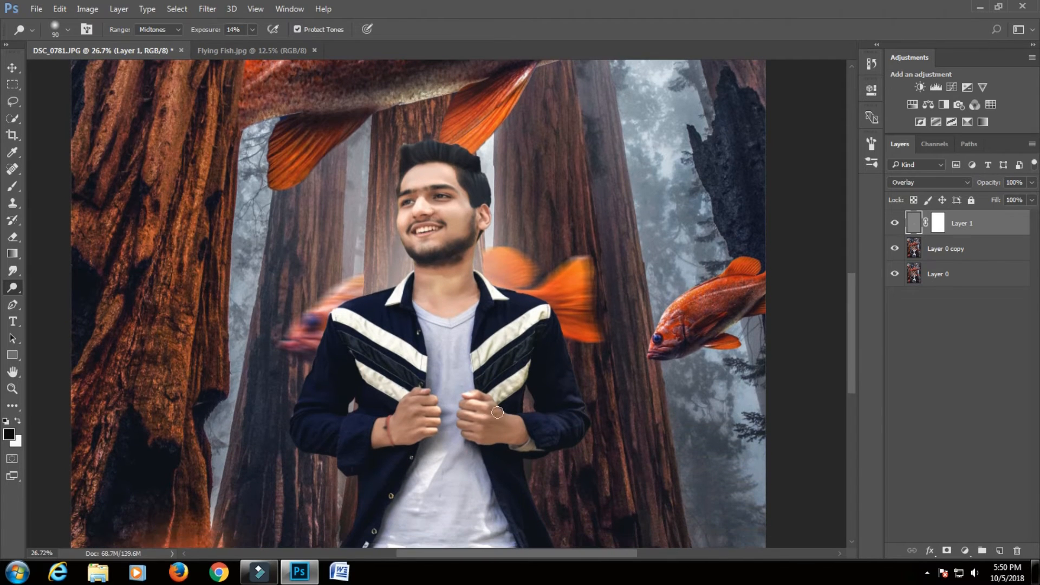
click(485, 422)
click(492, 425)
mouse_move(472, 413)
mouse_down()
mouse_move(499, 420)
mouse_move(481, 427)
mouse_move(468, 412)
mouse_move(471, 435)
mouse_up()
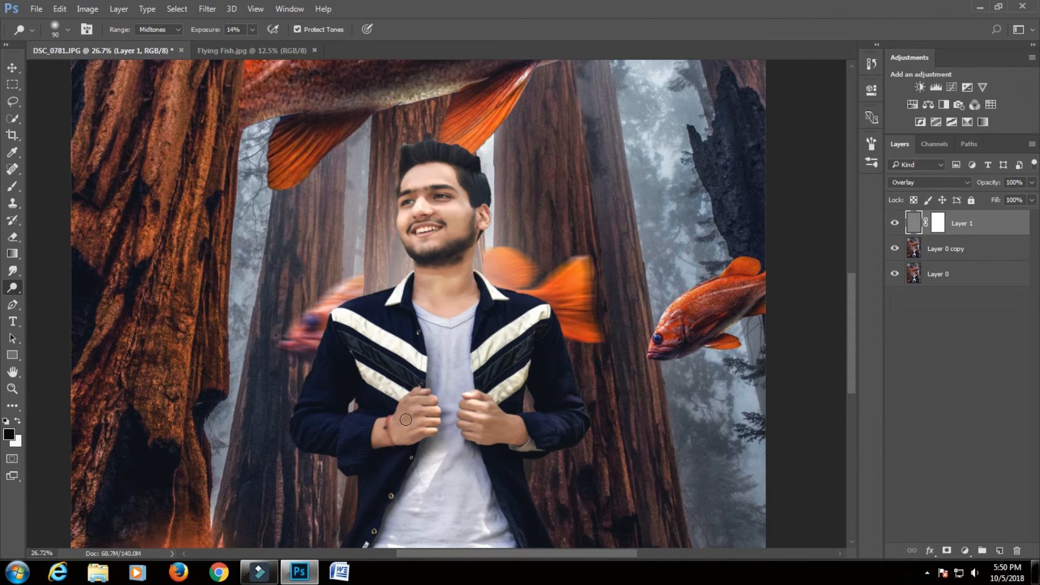
mouse_move(398, 442)
mouse_down()
mouse_move(443, 412)
mouse_move(409, 427)
mouse_move(416, 394)
mouse_move(431, 420)
mouse_up()
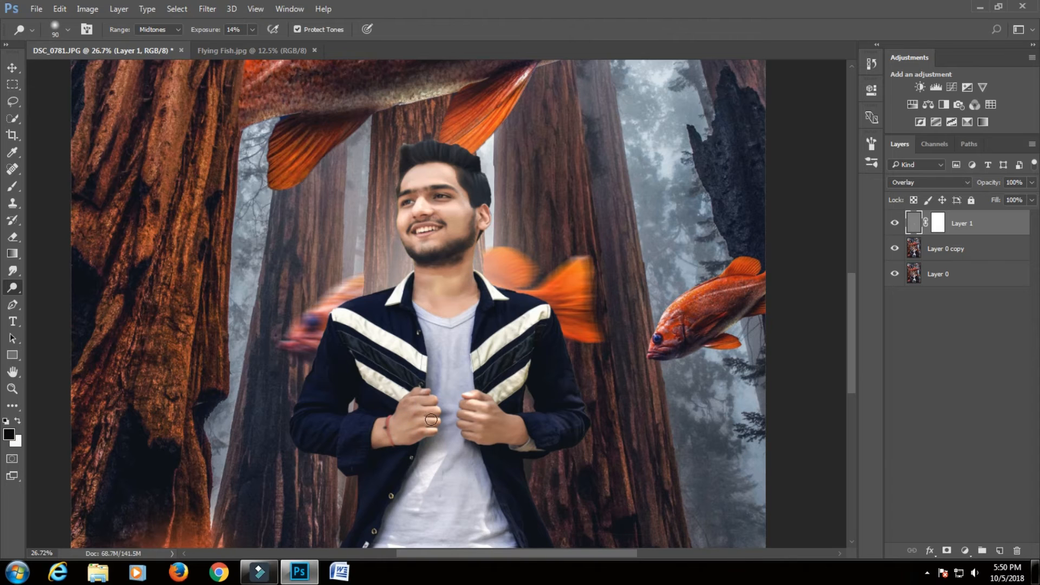
mouse_move(500, 408)
mouse_down()
mouse_move(486, 431)
mouse_move(476, 362)
mouse_up()
Dodge the misty trees across the upper forest and the large fish with an 800 px brush at 45% exposure
click(12, 388)
right_click(177, 318)
click(199, 327)
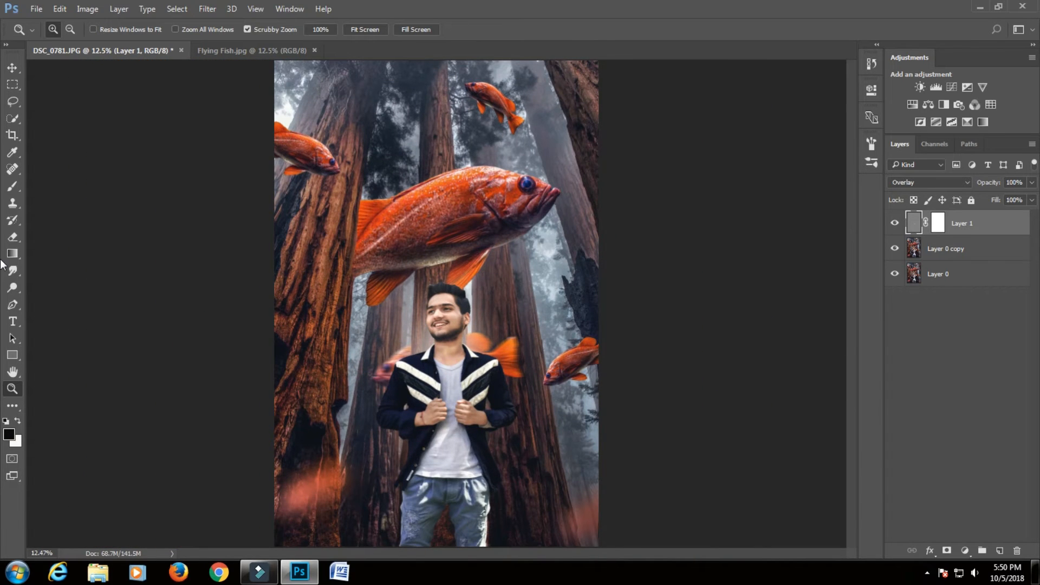
click(13, 286)
key(bracketright)
key(bracketright)
key(bracketright)
key(bracketright)
key(bracketright)
key(bracketright)
key(bracketright)
key(bracketright)
key(bracketright)
key(bracketright)
key(bracketright)
key(bracketright)
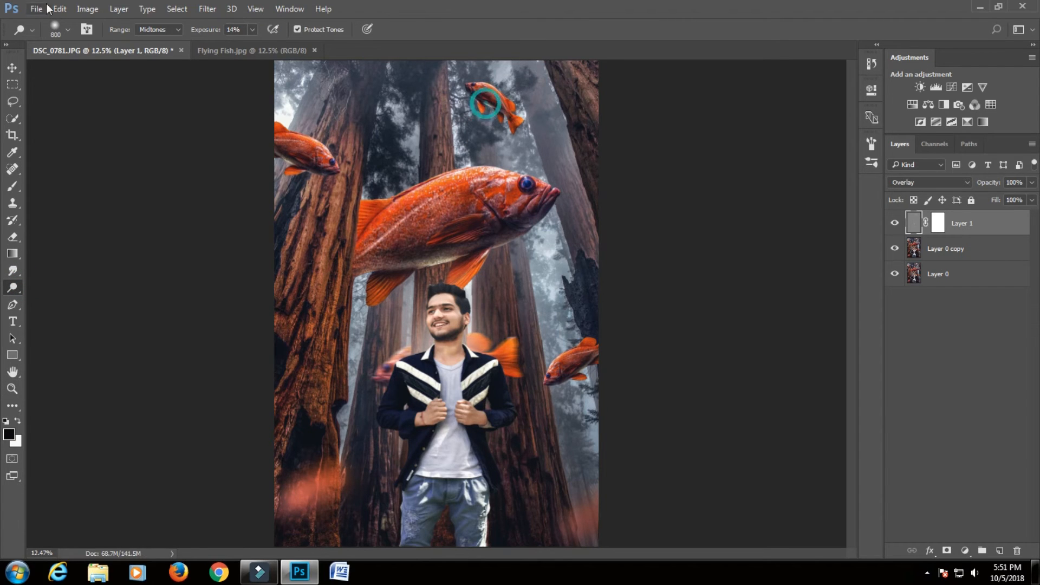
click(252, 29)
drag(251, 42, 269, 44)
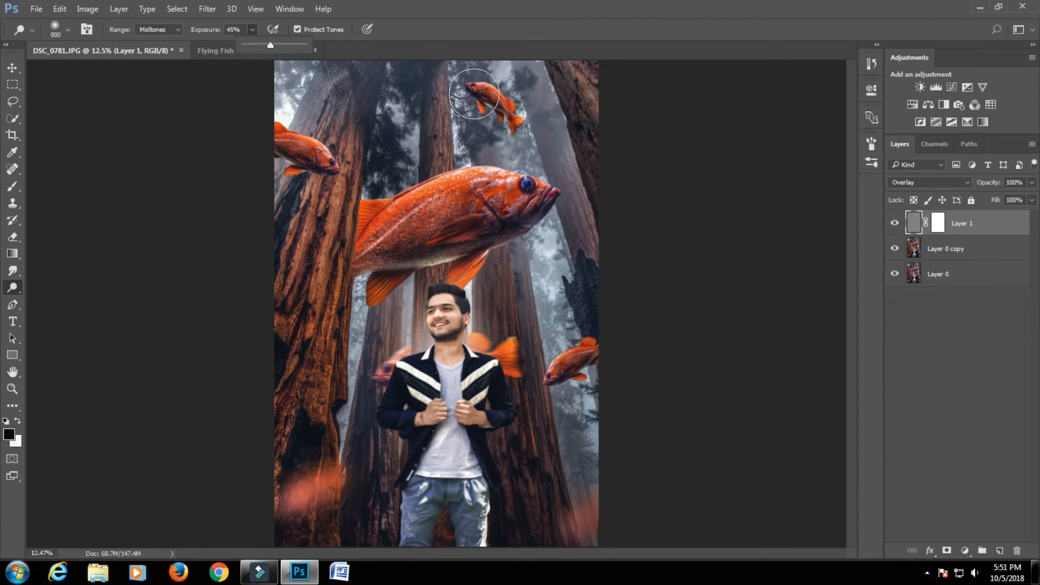
mouse_move(368, 113)
mouse_down()
mouse_move(300, 90)
mouse_move(312, 88)
mouse_move(293, 84)
mouse_move(287, 95)
mouse_move(337, 86)
mouse_move(400, 136)
mouse_move(386, 162)
mouse_move(418, 130)
mouse_move(423, 103)
mouse_move(456, 79)
mouse_move(513, 79)
mouse_move(558, 116)
mouse_up()
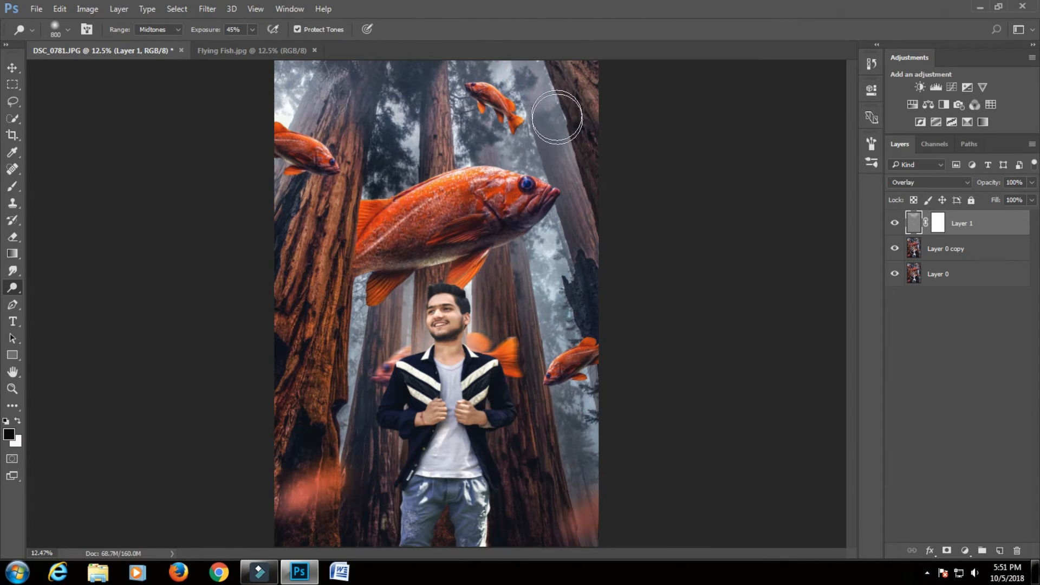
mouse_move(480, 203)
mouse_down()
mouse_move(350, 242)
mouse_move(405, 228)
mouse_move(391, 221)
mouse_move(375, 228)
mouse_move(365, 263)
mouse_move(414, 256)
mouse_move(403, 257)
mouse_move(468, 219)
mouse_move(516, 208)
mouse_move(493, 204)
mouse_move(528, 200)
mouse_move(501, 179)
mouse_up()
Dodge the small fish and the blurred fish around the man with a 250 px brush at 45% exposure
key(bracketleft)
key(bracketleft)
key(bracketleft)
key(bracketleft)
key(bracketleft)
key(bracketleft)
mouse_move(477, 88)
mouse_down()
mouse_move(505, 102)
mouse_move(508, 116)
mouse_move(481, 106)
mouse_up()
mouse_move(274, 148)
mouse_down()
mouse_move(322, 171)
mouse_move(330, 169)
mouse_move(314, 153)
mouse_move(324, 154)
mouse_move(282, 135)
mouse_move(312, 149)
mouse_move(296, 171)
mouse_move(323, 159)
mouse_up()
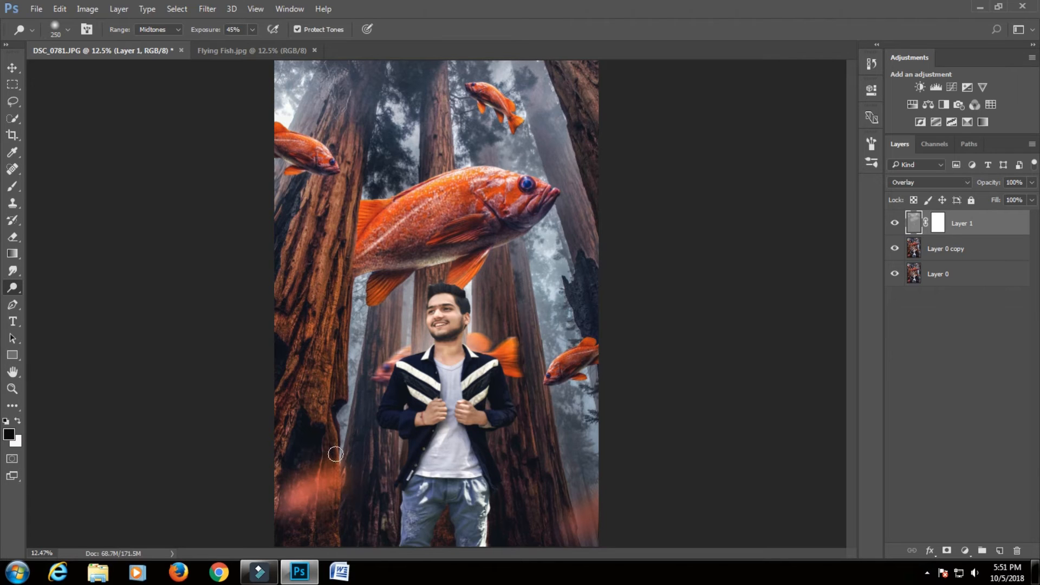
mouse_move(317, 488)
mouse_down()
mouse_move(272, 505)
mouse_move(315, 494)
mouse_up()
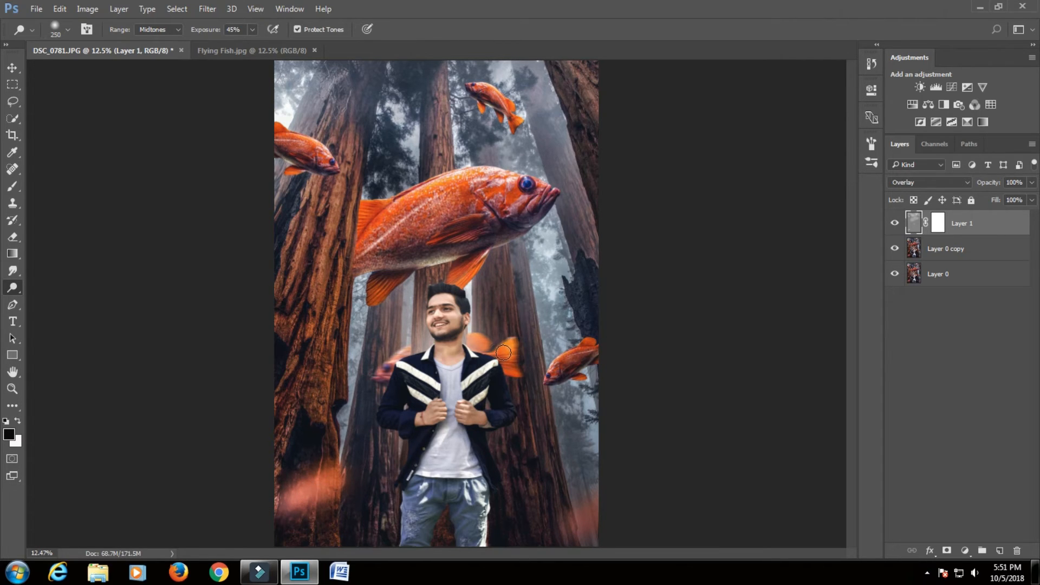
drag(378, 370, 393, 355)
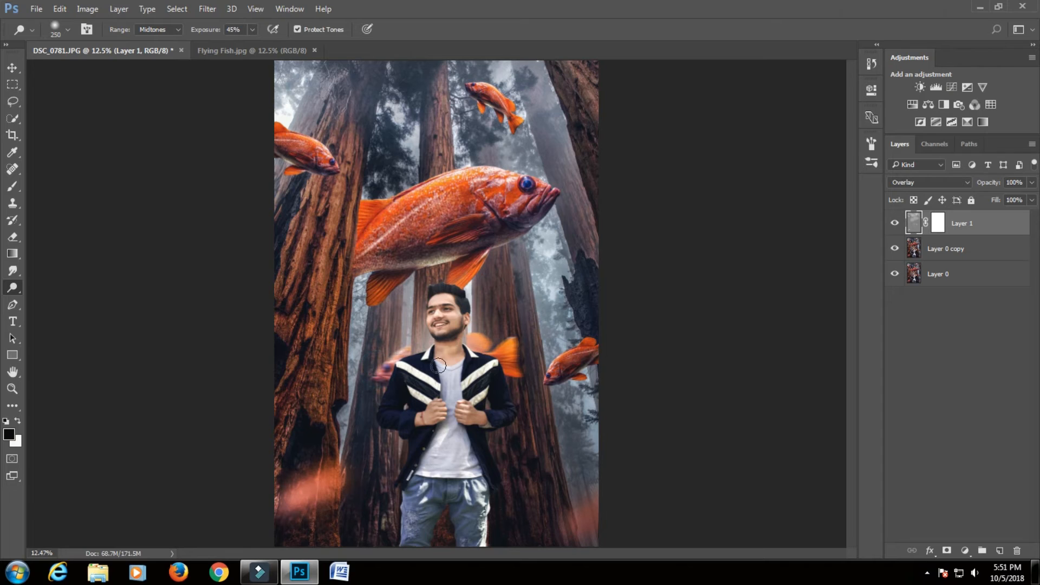
mouse_move(560, 370)
mouse_down()
mouse_move(578, 355)
mouse_move(548, 394)
mouse_move(587, 348)
mouse_up()
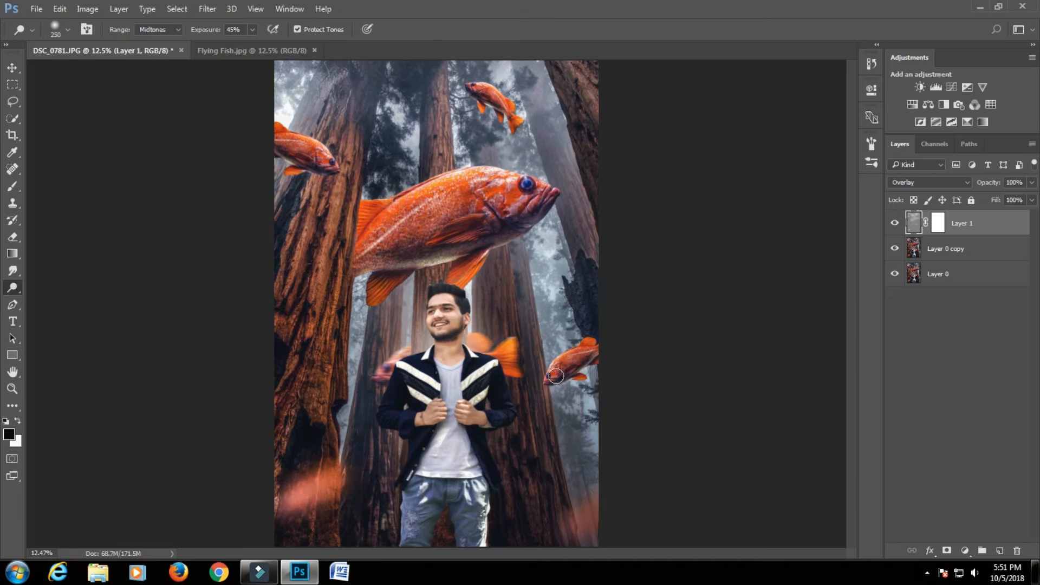
drag(589, 346, 564, 371)
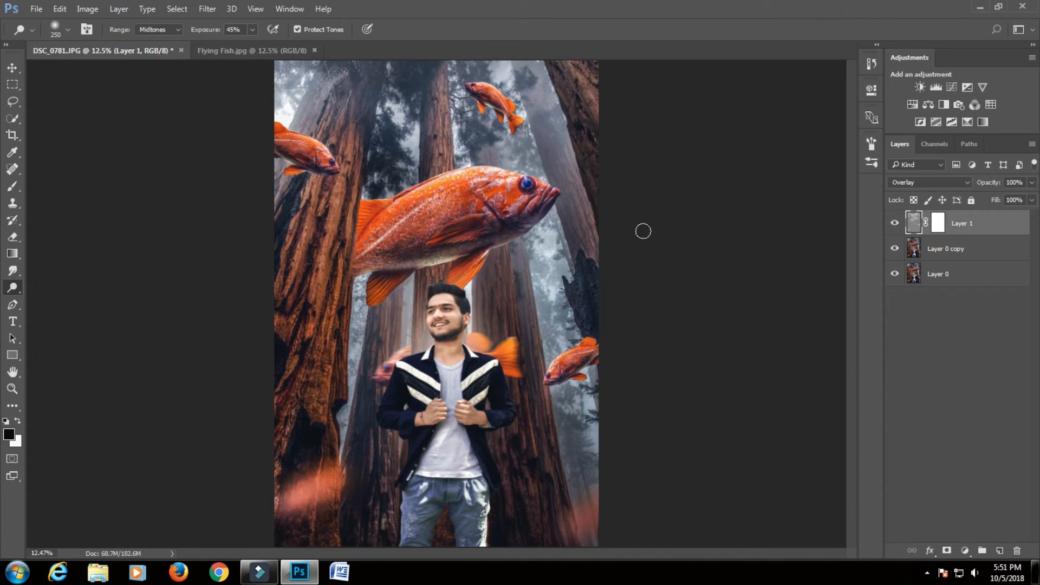
Burn the midtones of the upper forest and the area around the large fish's head with the Burn Tool at 61% exposure
right_click(8, 295)
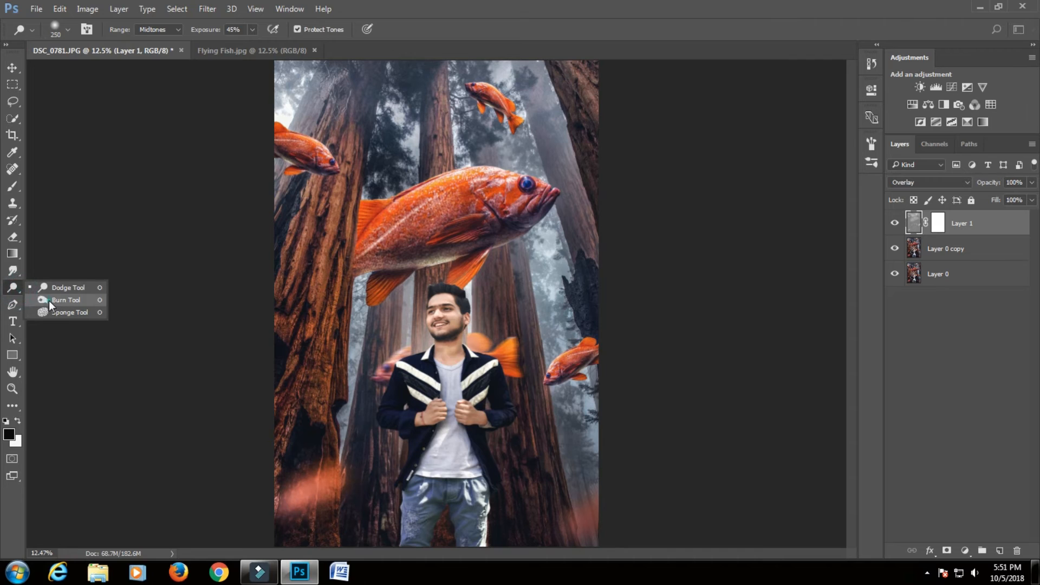
click(49, 301)
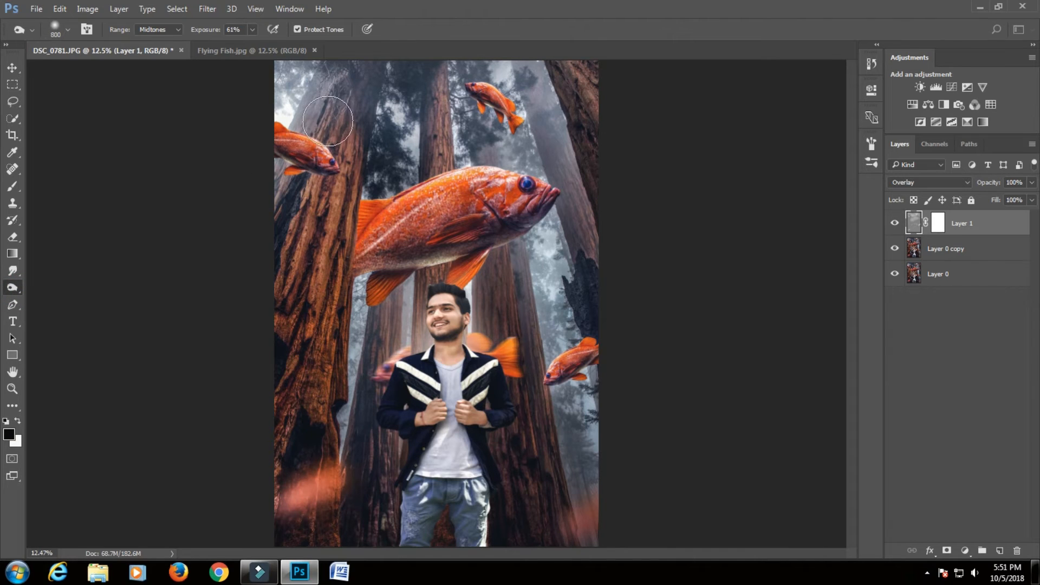
key(bracketright)
key(bracketright)
key(bracketright)
key(bracketright)
mouse_move(285, 111)
mouse_down()
mouse_move(385, 103)
mouse_move(403, 163)
mouse_move(409, 104)
mouse_move(462, 67)
mouse_move(526, 71)
mouse_up()
key(bracketleft)
key(bracketleft)
key(bracketleft)
mouse_move(534, 147)
mouse_down()
mouse_move(486, 148)
mouse_move(529, 142)
mouse_move(581, 216)
mouse_move(566, 266)
mouse_move(546, 245)
mouse_move(538, 289)
mouse_move(547, 244)
mouse_move(555, 334)
mouse_move(549, 276)
mouse_up()
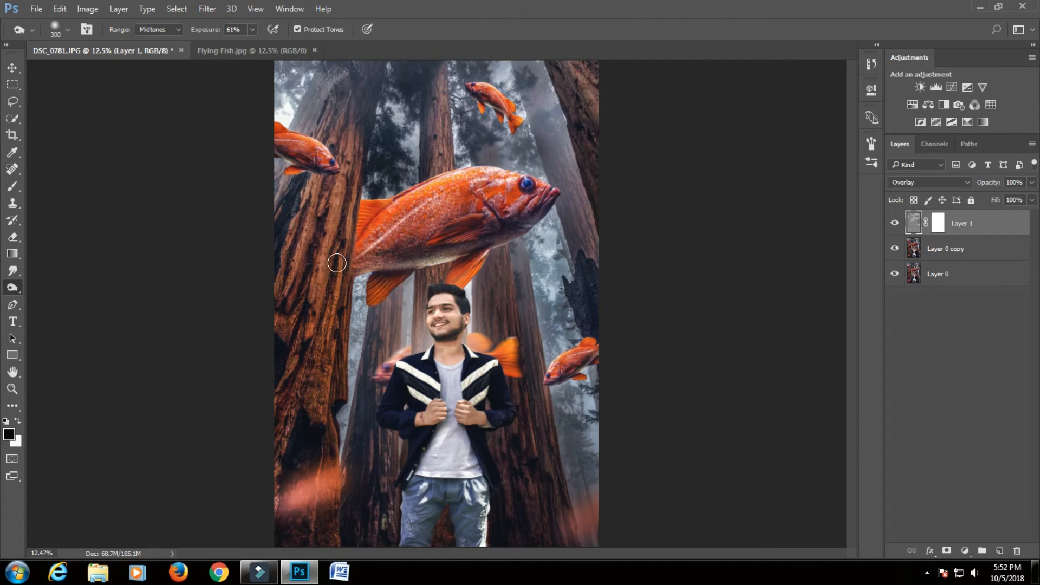
Burn the underside of the large fish and the shadow sides of the small and blurred fish at 61% exposure
mouse_move(358, 269)
mouse_down()
mouse_move(537, 208)
mouse_move(468, 244)
mouse_move(380, 260)
mouse_move(474, 247)
mouse_up()
drag(276, 148, 328, 170)
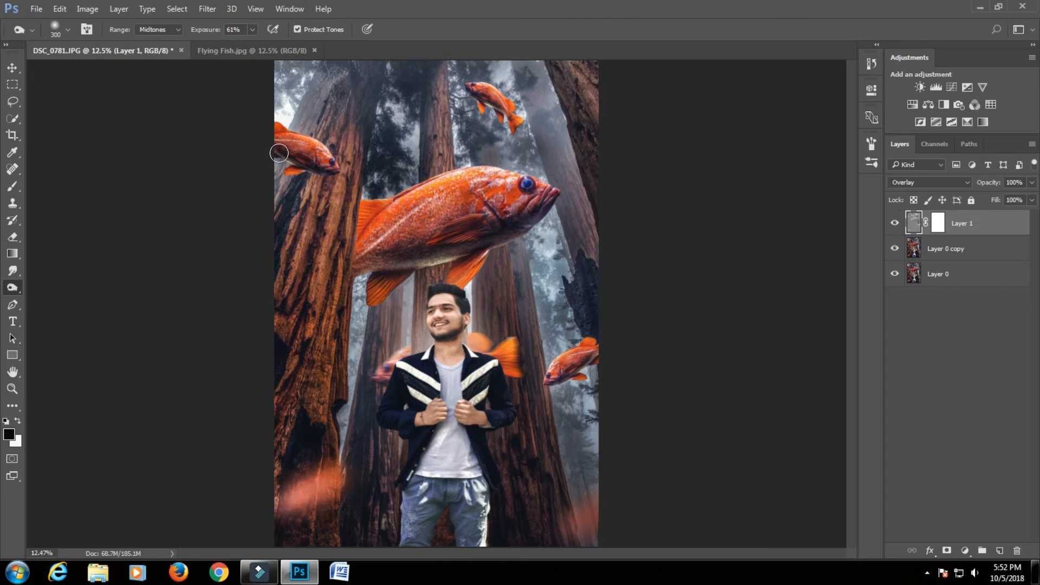
drag(469, 93, 488, 102)
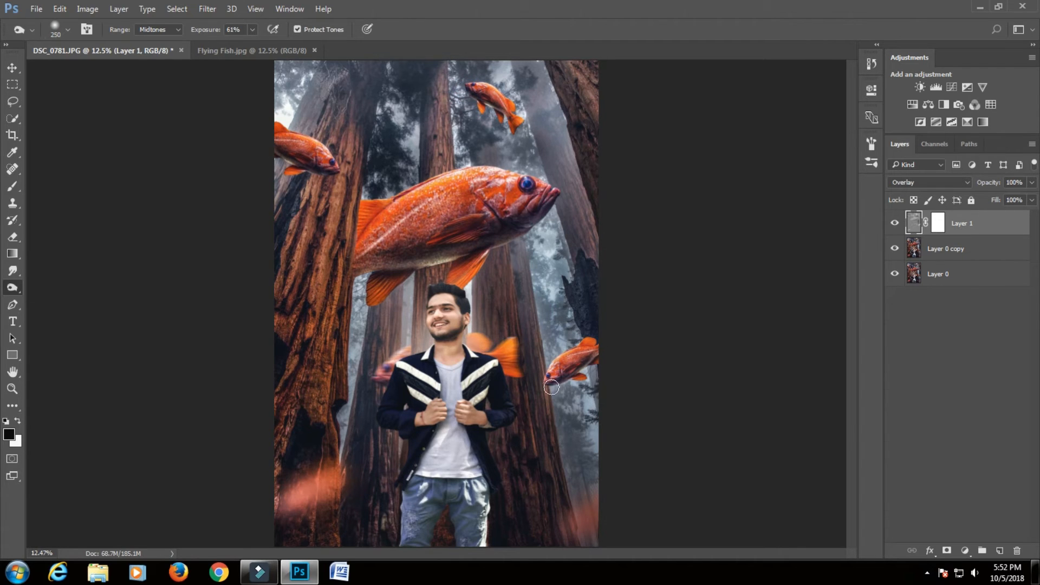
drag(551, 384, 597, 355)
mouse_move(296, 505)
mouse_down()
mouse_move(345, 485)
mouse_move(305, 498)
mouse_up()
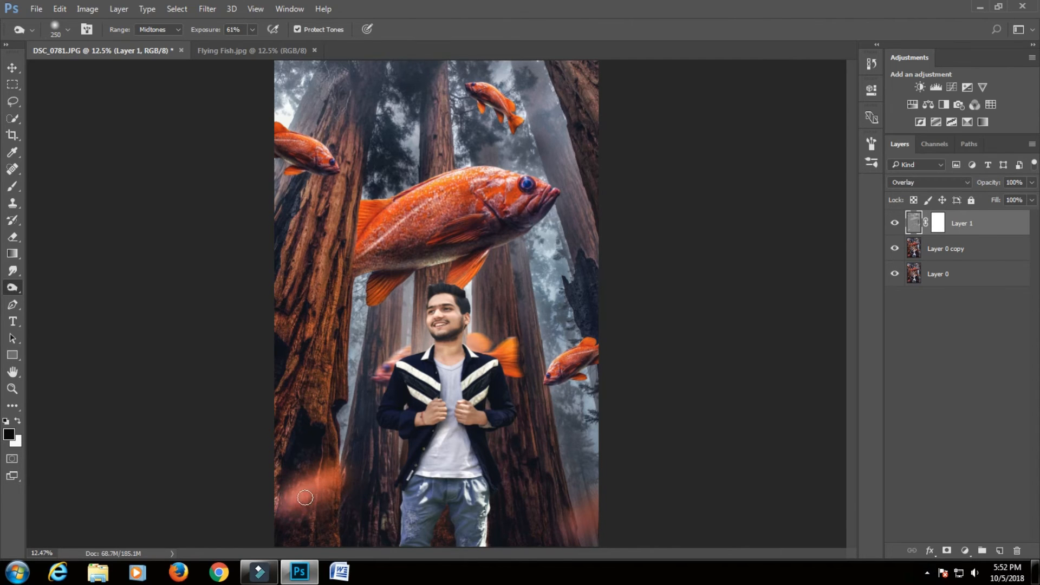
click(378, 382)
click(513, 373)
Burn the shadow areas of the man's shirt and jacket with a 300 px brush at 61% exposure
key(bracketright)
click(461, 374)
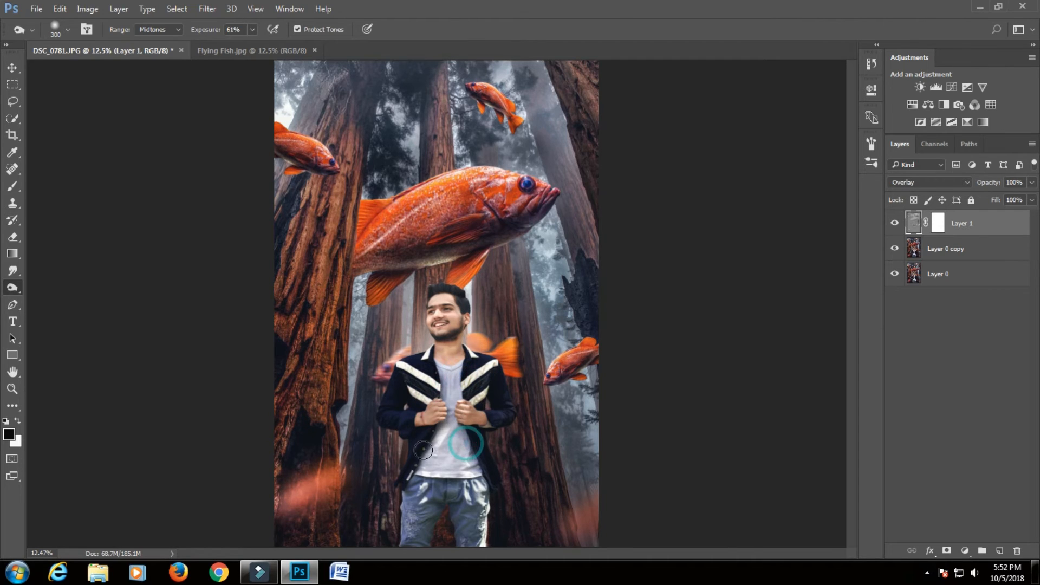
click(459, 466)
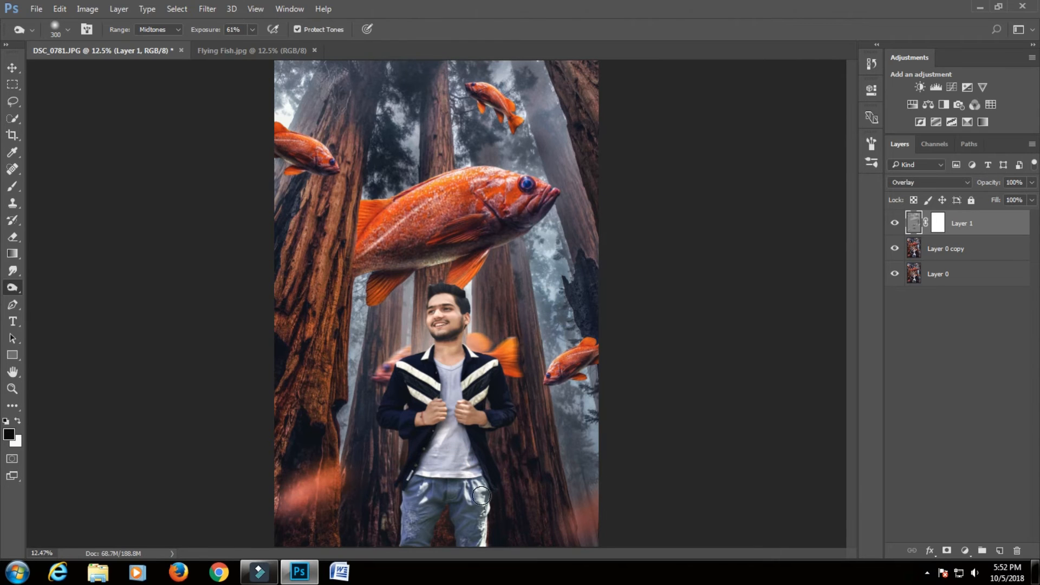
click(416, 455)
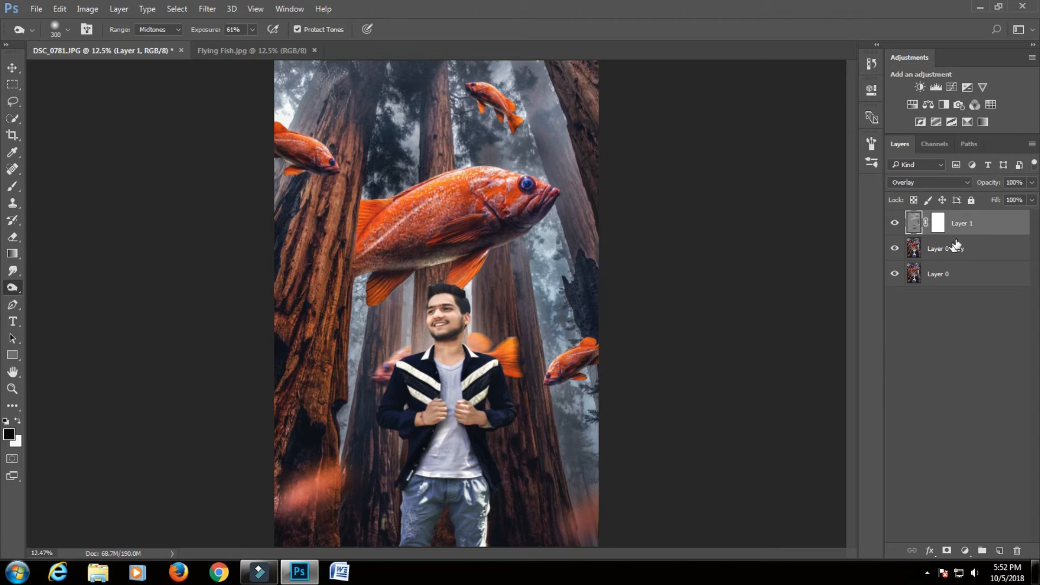
Compare the image with and without the dodge-and-burn layer, and merge Layer 1, Layer 0 copy and Layer 0 into one layer
click(894, 223)
click(895, 223)
click(894, 223)
click(895, 224)
right_click(962, 233)
click(725, 444)
click(894, 223)
click(895, 223)
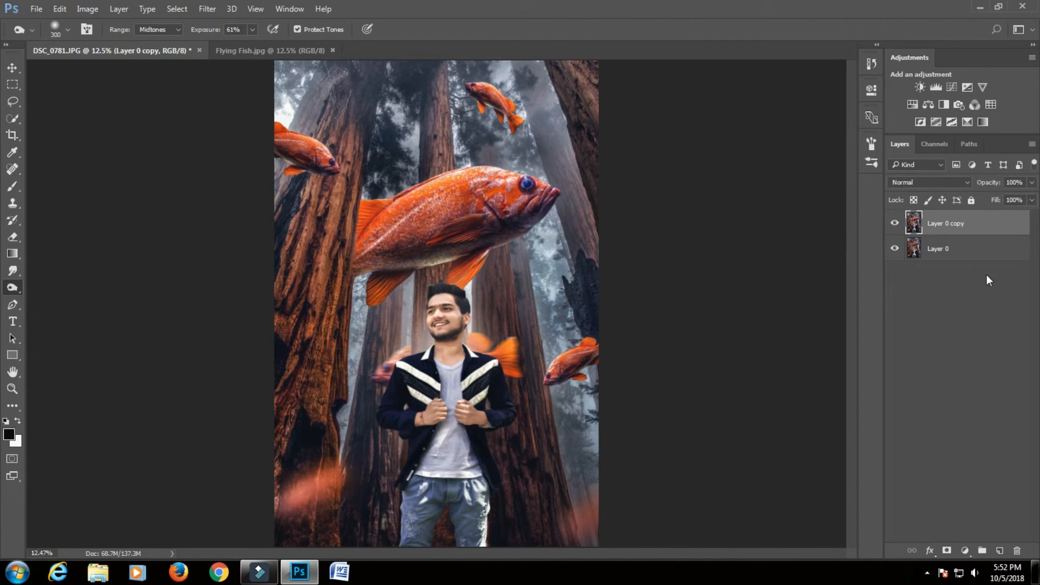
right_click(982, 223)
click(781, 456)
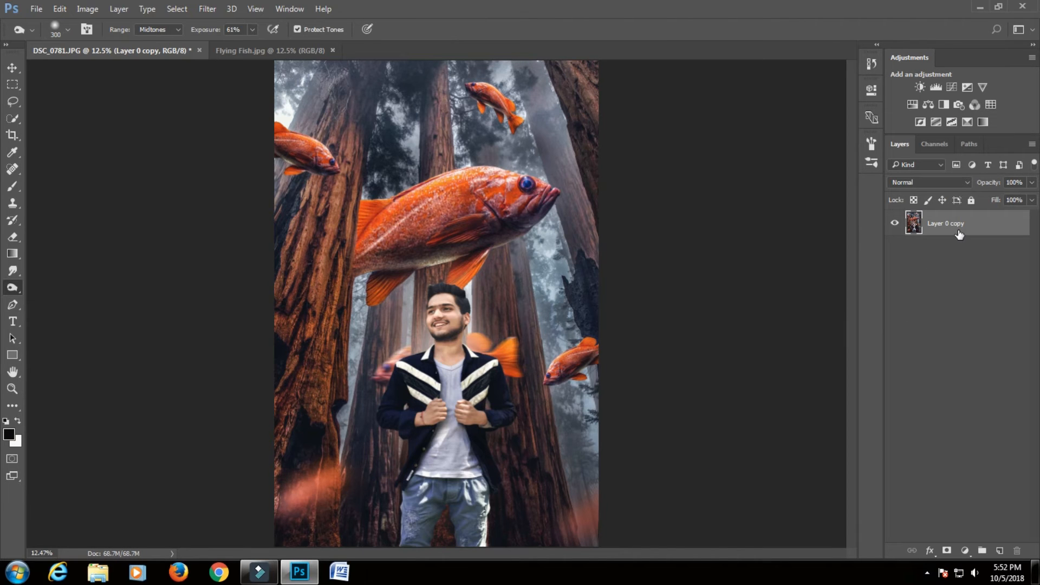
Duplicate the merged layer and open the copy in the Camera Raw Filter
click(894, 224)
click(894, 224)
click(208, 8)
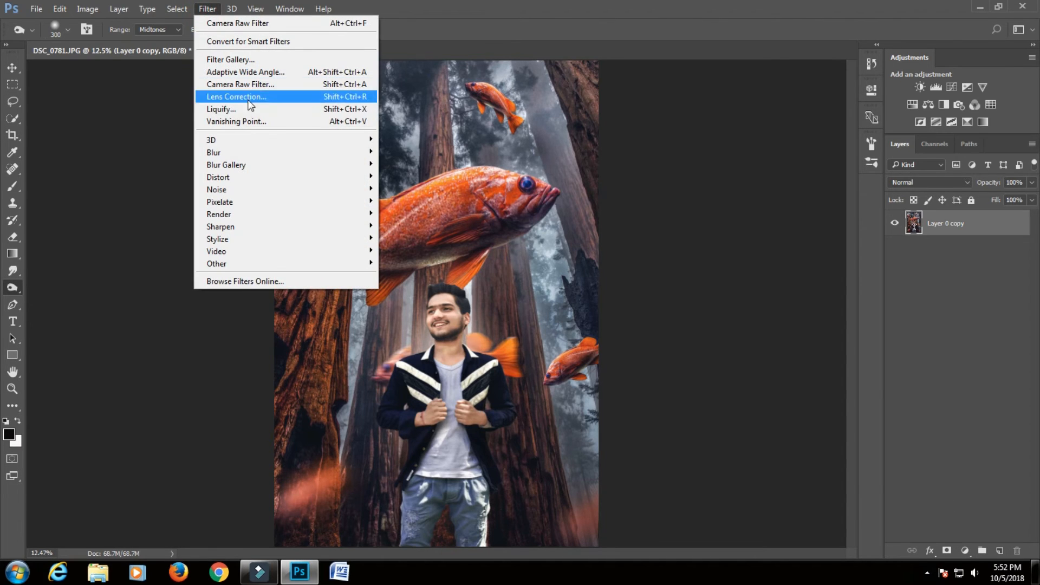
click(849, 283)
key(ctrl+j)
click(179, 9)
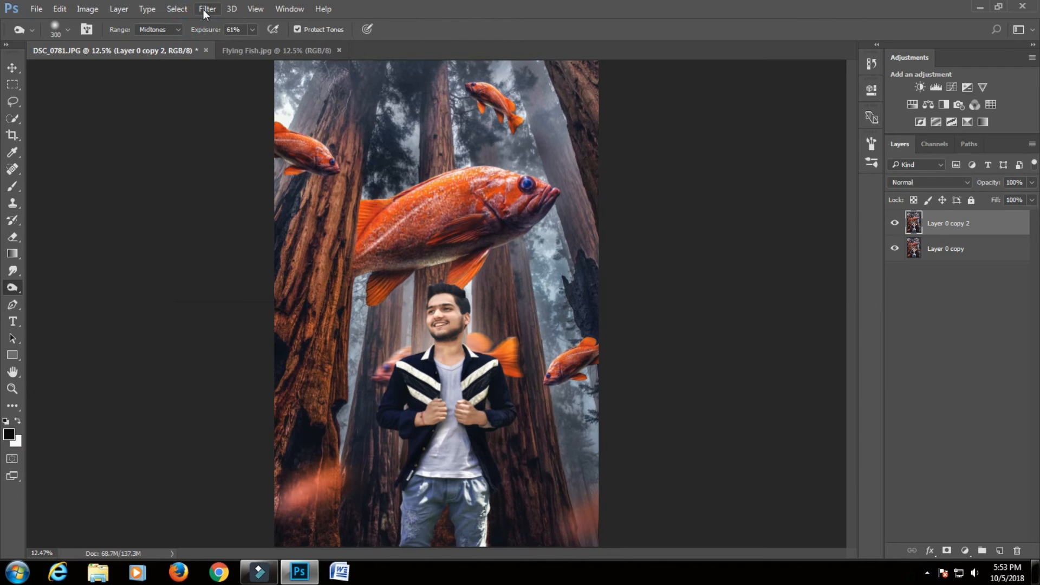
click(208, 9)
click(234, 84)
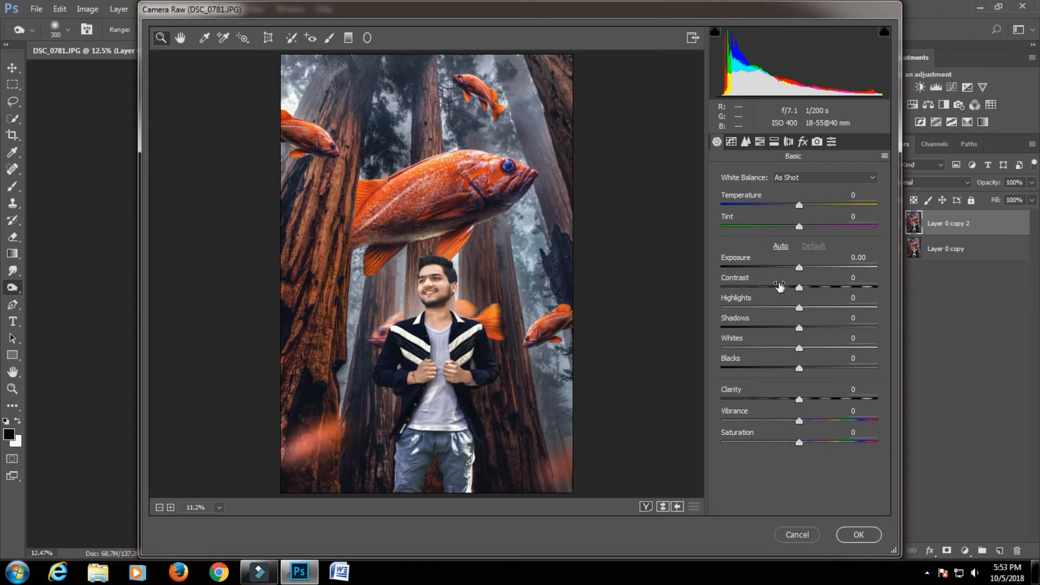
In the Basic adjustments, set Clarity to +32, Blacks to -34 and Shadows to +25
drag(807, 401, 835, 407)
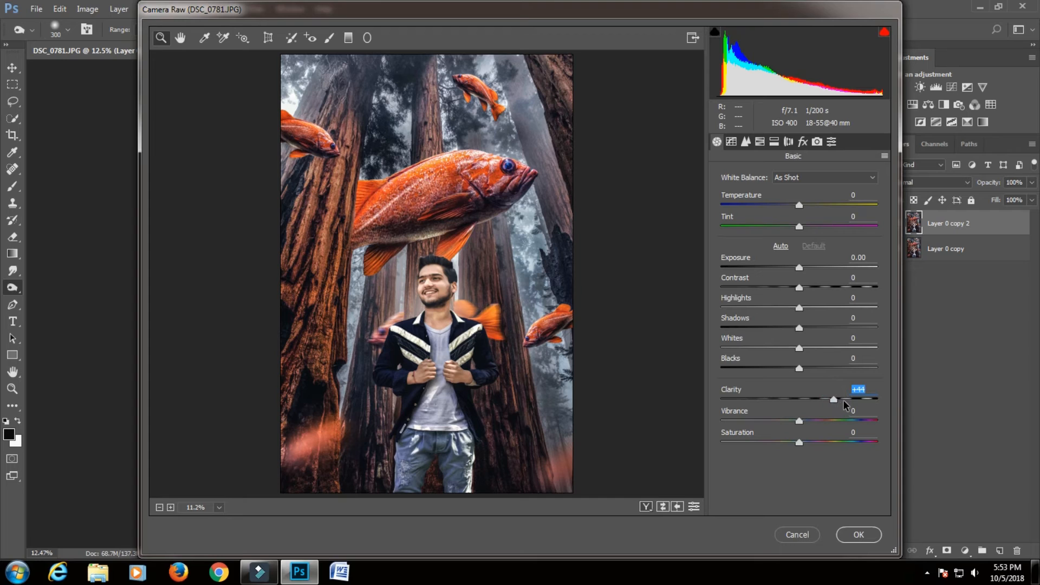
drag(829, 404, 778, 376)
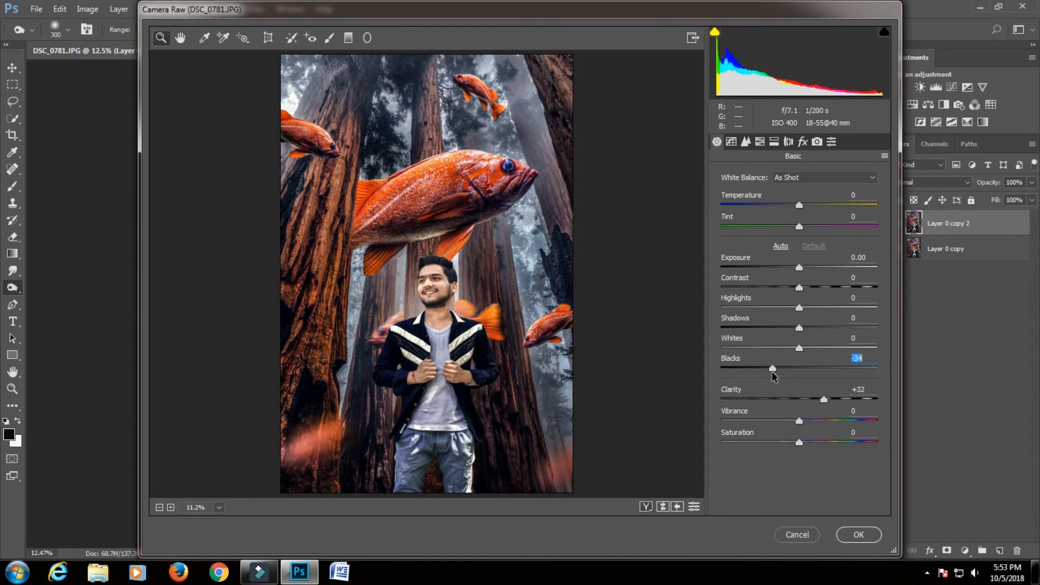
drag(797, 331, 822, 339)
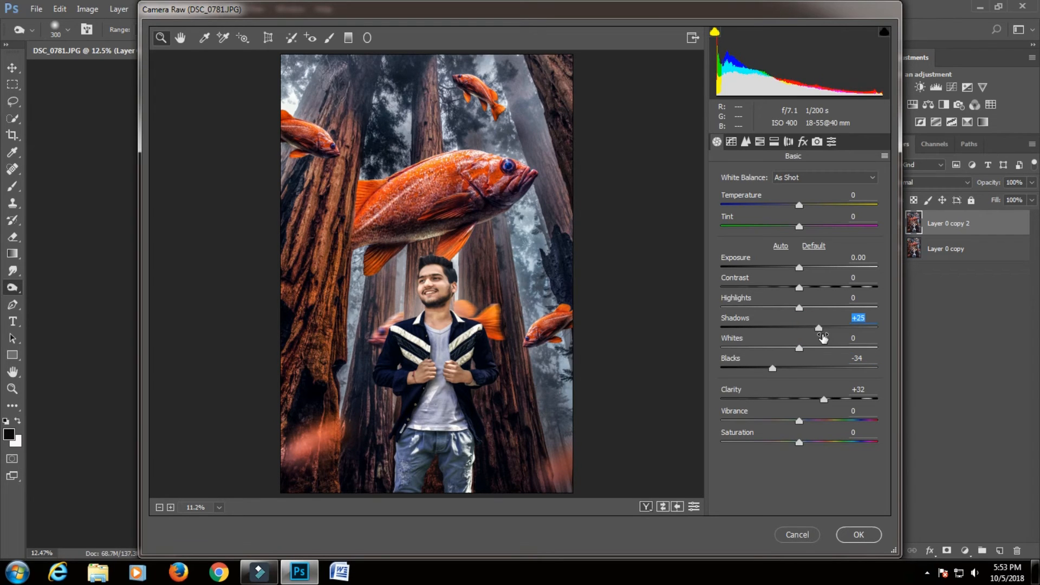
Smooth the image with luminance noise reduction of about 28
click(759, 142)
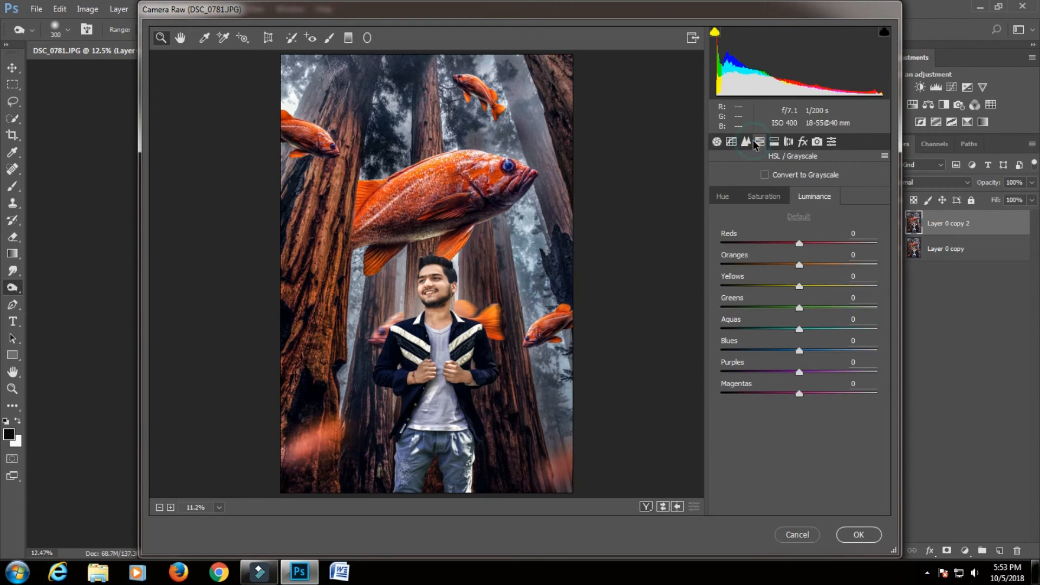
click(788, 142)
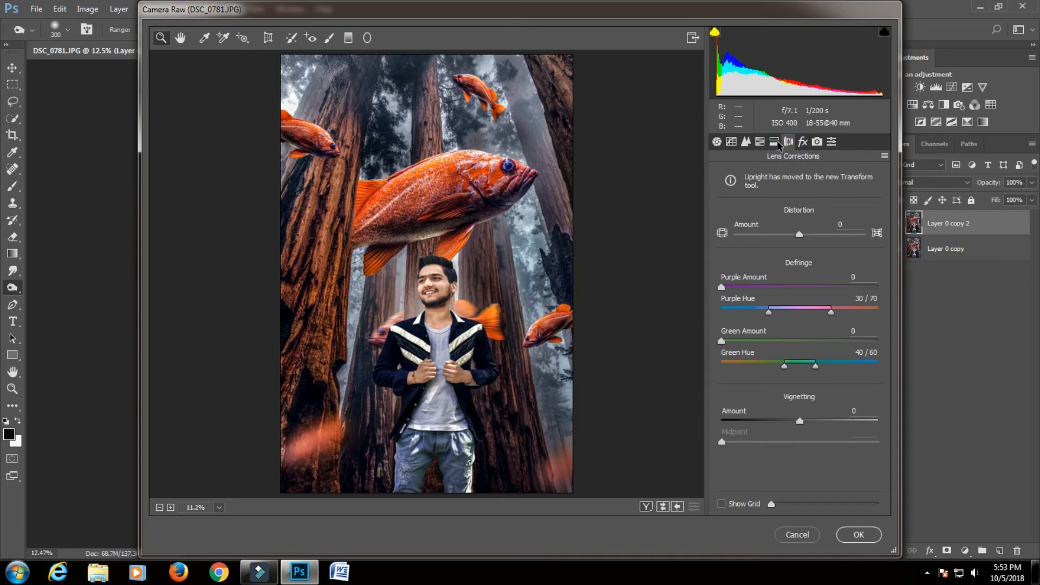
click(775, 142)
click(747, 143)
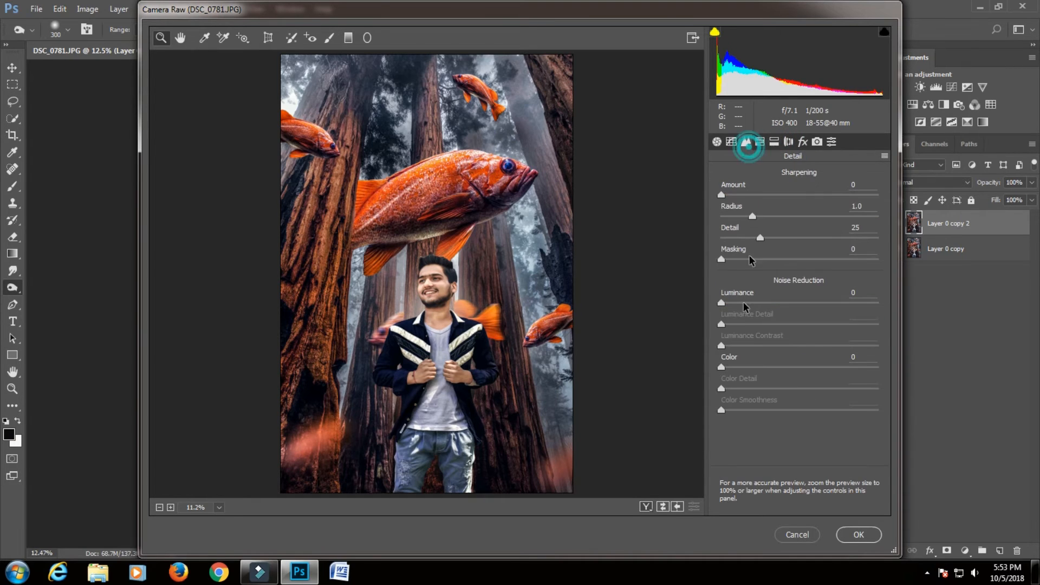
click(747, 302)
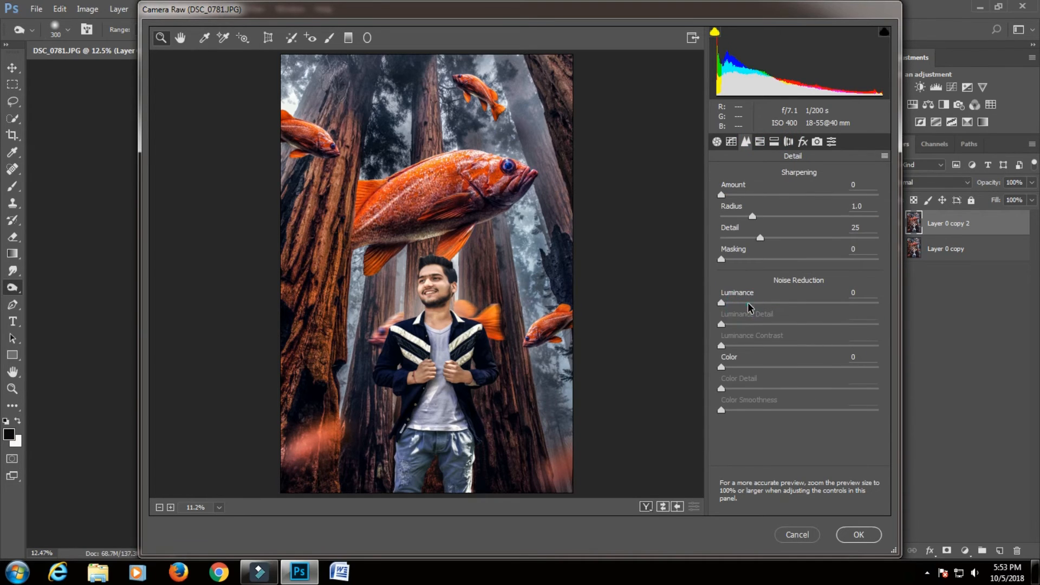
drag(759, 305, 766, 306)
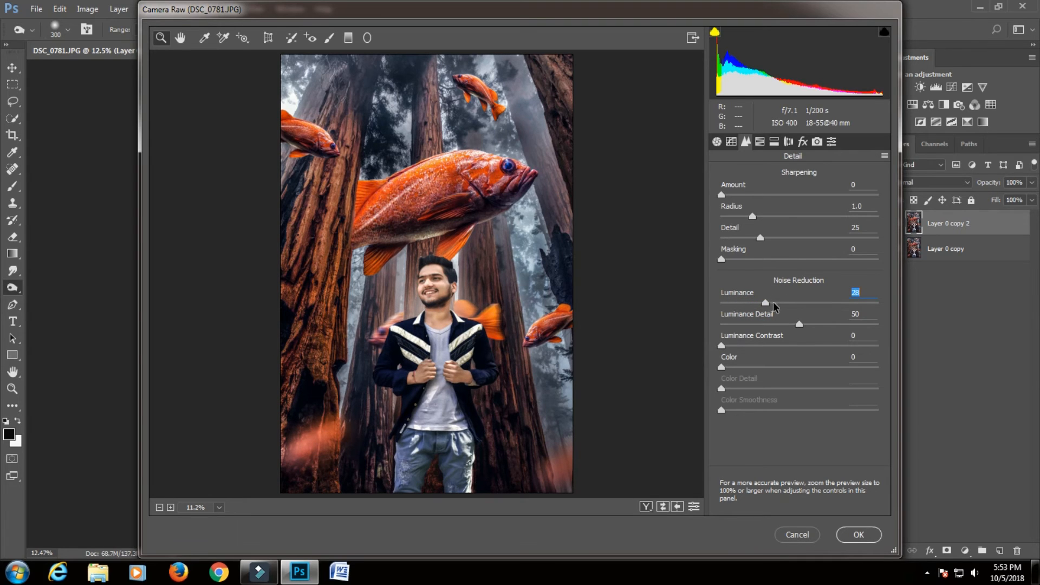
click(770, 301)
click(772, 302)
Add a Highlight Priority post-crop vignette with amount -48 and midpoint 24, and apply the Camera Raw adjustments
click(775, 143)
click(799, 143)
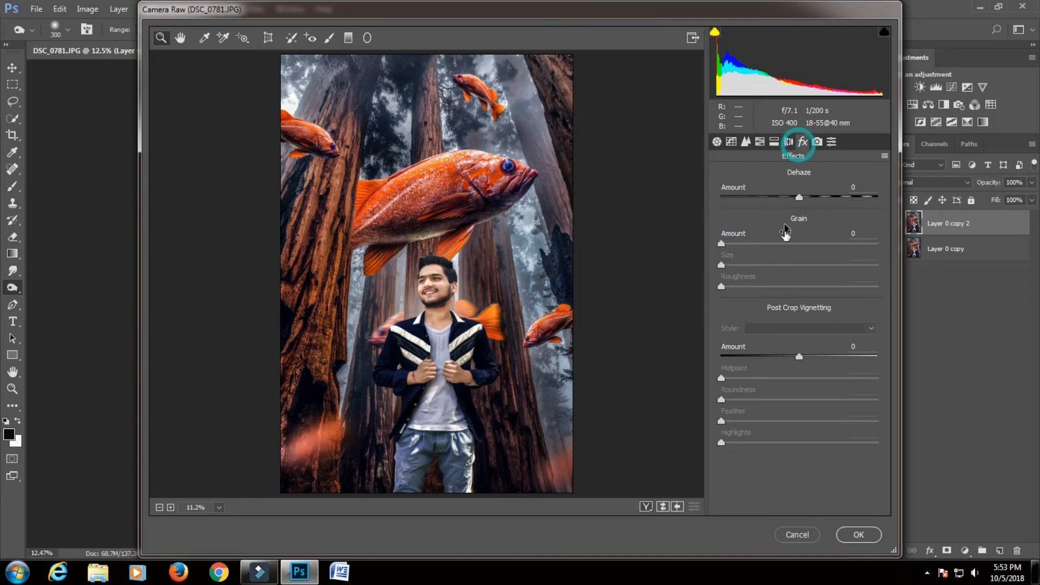
drag(801, 357, 753, 353)
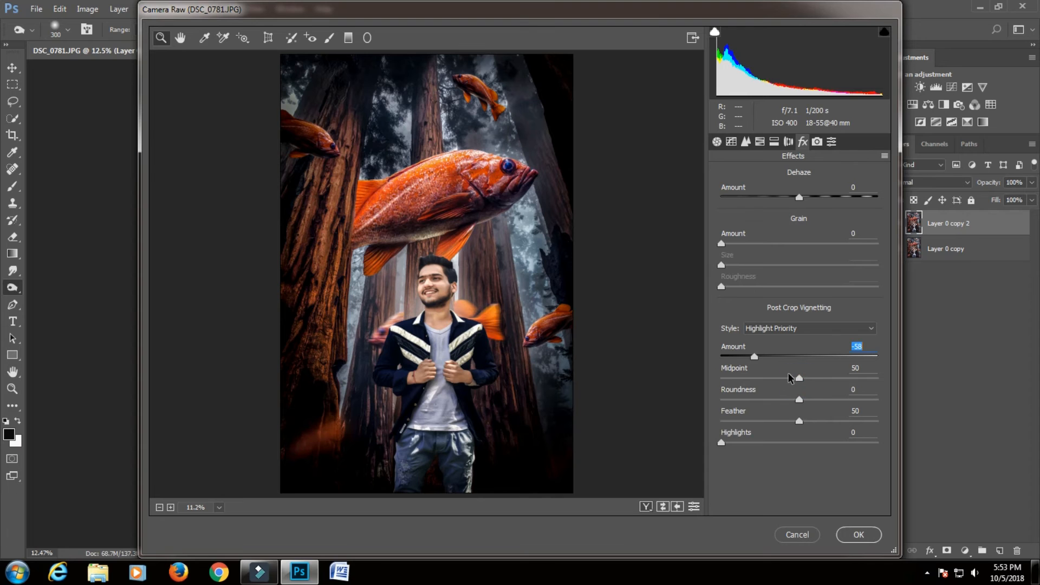
drag(801, 378, 762, 352)
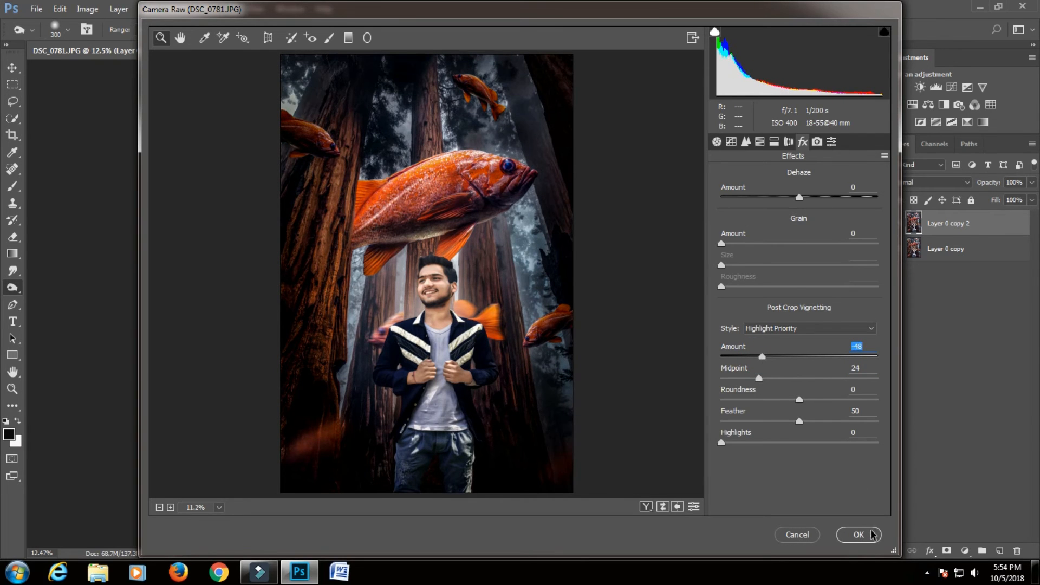
click(860, 535)
Add a layer mask to Layer 0 copy 2 and paint the vignette away over the fish and forest with a 600 px black brush
key(b)
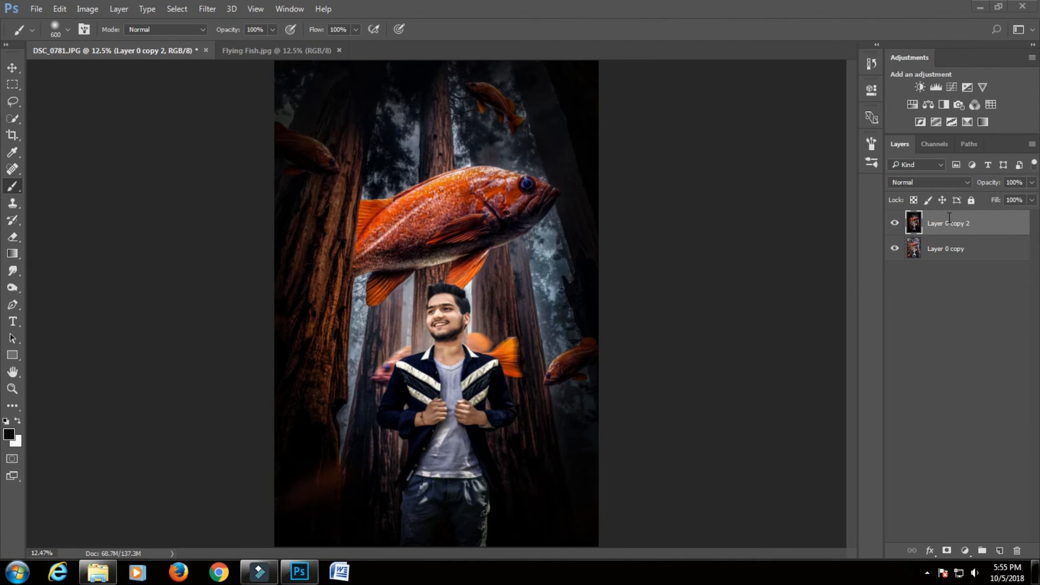
click(948, 550)
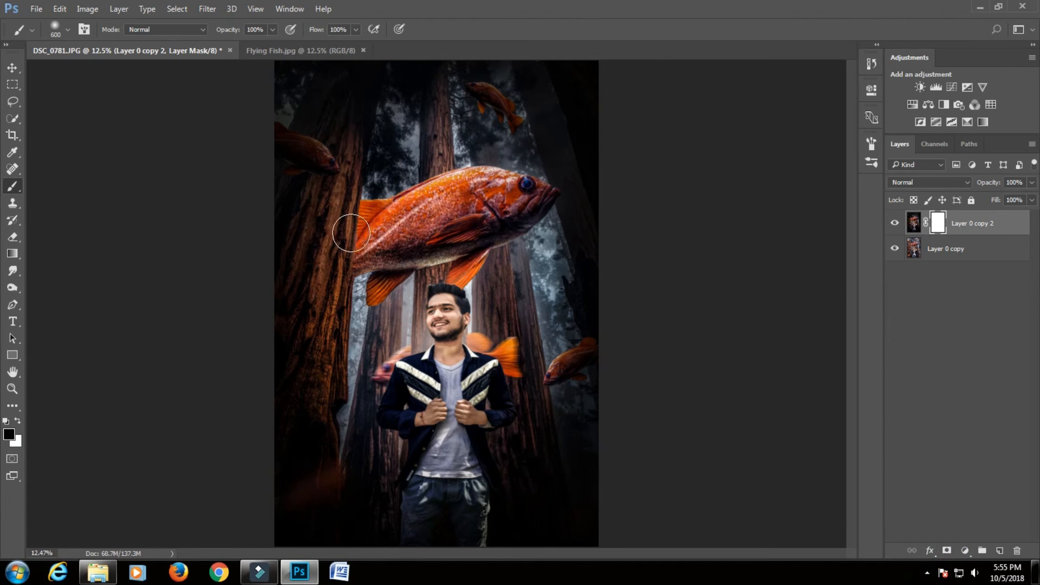
mouse_move(344, 186)
mouse_down()
mouse_move(330, 105)
mouse_move(332, 187)
mouse_move(332, 107)
mouse_move(408, 105)
mouse_move(395, 231)
mouse_move(423, 186)
mouse_move(334, 259)
mouse_move(364, 184)
mouse_move(382, 199)
mouse_move(366, 119)
mouse_move(381, 241)
mouse_up()
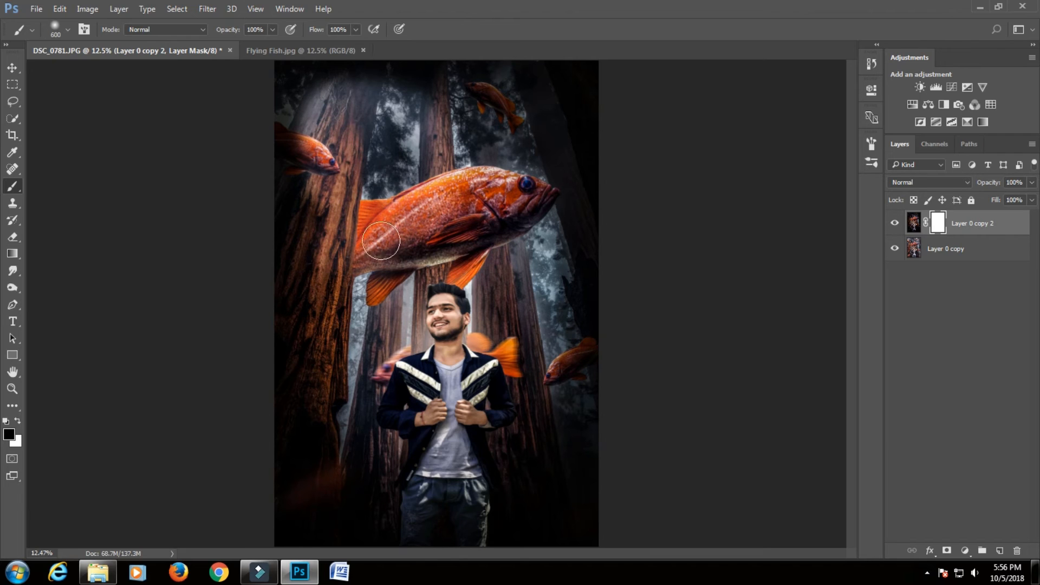
mouse_move(389, 338)
mouse_down()
mouse_move(428, 263)
mouse_move(457, 250)
mouse_move(489, 279)
mouse_move(494, 308)
mouse_move(512, 258)
mouse_move(532, 332)
mouse_move(545, 309)
mouse_move(495, 132)
mouse_move(505, 134)
mouse_move(404, 155)
mouse_move(375, 180)
mouse_move(396, 97)
mouse_move(337, 85)
mouse_move(324, 132)
mouse_move(324, 97)
mouse_move(311, 178)
mouse_move(329, 373)
mouse_move(309, 475)
mouse_move(313, 530)
mouse_move(328, 470)
mouse_move(563, 296)
mouse_move(563, 518)
mouse_move(551, 513)
mouse_move(534, 457)
mouse_move(521, 517)
mouse_move(608, 534)
mouse_move(538, 531)
mouse_move(610, 461)
mouse_move(603, 443)
mouse_move(556, 521)
mouse_move(553, 407)
mouse_move(518, 295)
mouse_move(550, 356)
mouse_move(522, 314)
mouse_up()
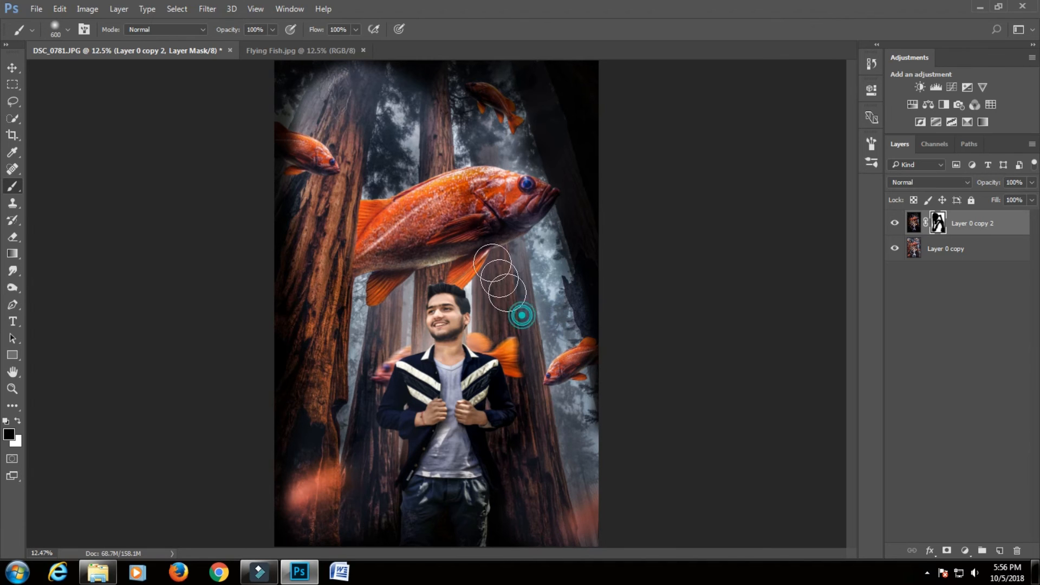
mouse_move(333, 135)
mouse_down()
mouse_move(390, 89)
mouse_move(399, 105)
mouse_move(477, 104)
mouse_move(454, 104)
mouse_move(542, 124)
mouse_up()
mouse_move(587, 383)
mouse_down()
mouse_move(567, 377)
mouse_move(582, 359)
mouse_move(560, 377)
mouse_up()
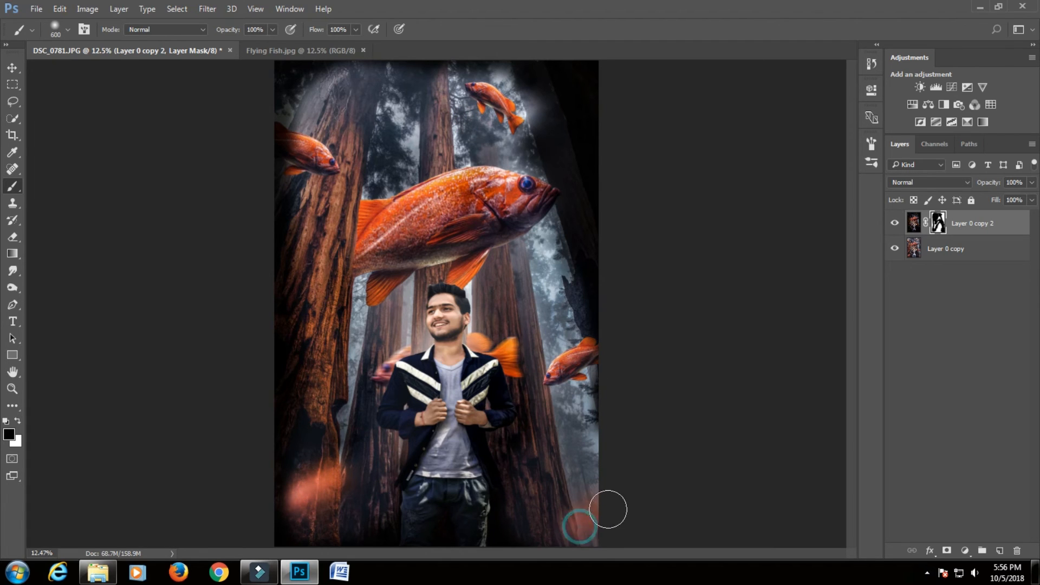
mouse_move(298, 106)
mouse_down()
mouse_move(365, 60)
mouse_move(349, 86)
mouse_move(462, 78)
mouse_move(447, 105)
mouse_move(456, 87)
mouse_move(566, 109)
mouse_move(538, 131)
mouse_move(549, 96)
mouse_move(597, 103)
mouse_move(545, 116)
mouse_move(506, 143)
mouse_move(560, 145)
mouse_move(544, 153)
mouse_move(577, 133)
mouse_move(565, 145)
mouse_move(580, 111)
mouse_move(570, 197)
mouse_move(560, 155)
mouse_move(579, 303)
mouse_move(544, 209)
mouse_move(537, 457)
mouse_up()
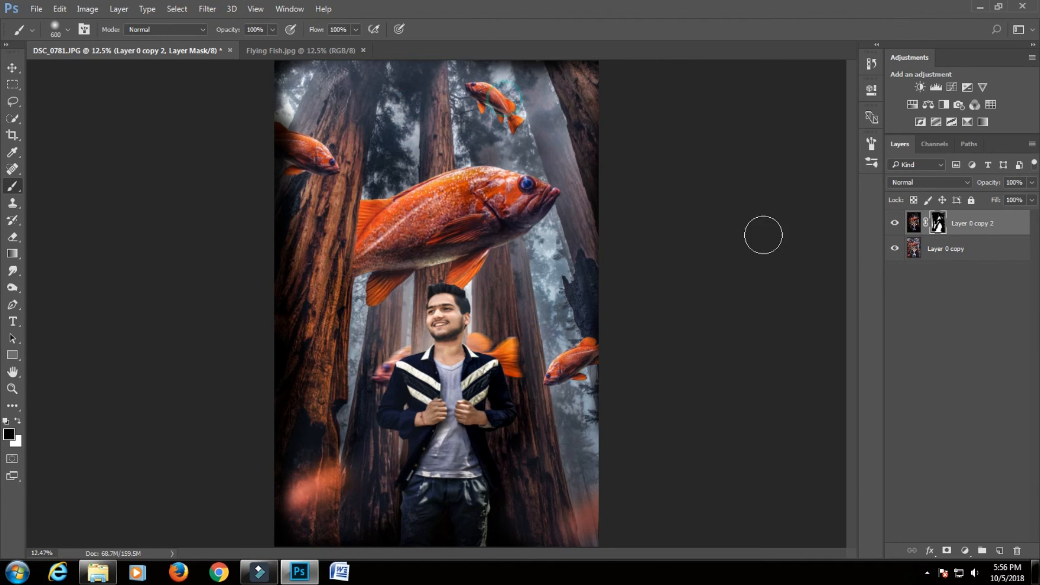
Compare the image with and without the masked Layer 0 copy 2, and merge it with Layer 0 copy
click(894, 225)
click(895, 223)
click(895, 223)
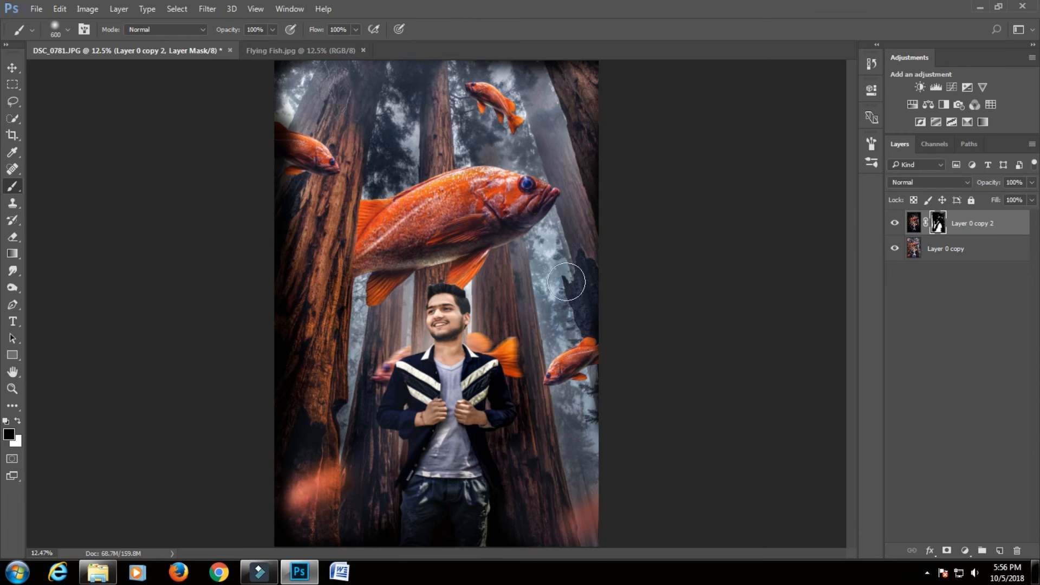
right_click(981, 228)
click(776, 443)
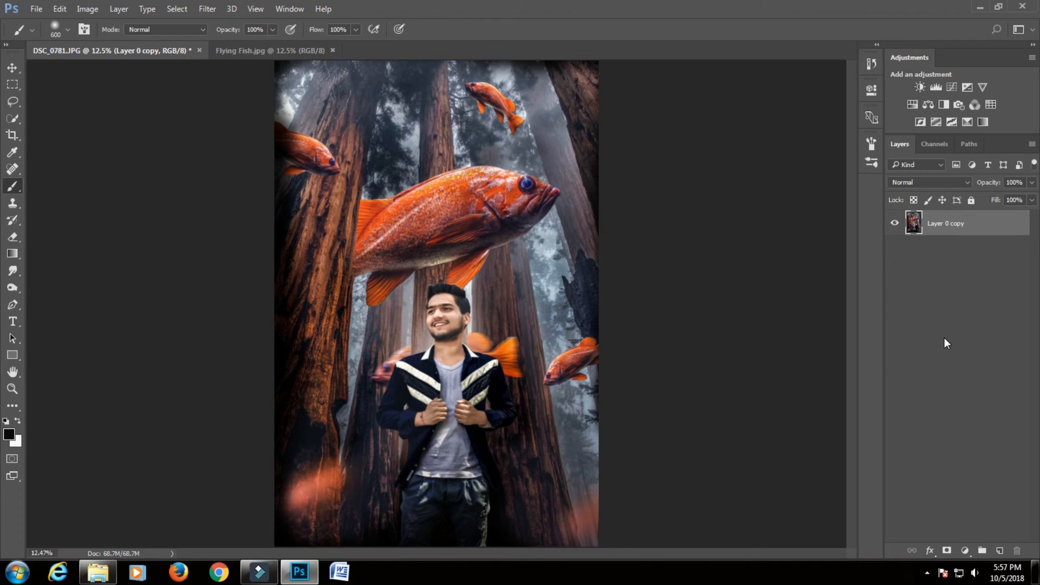
Duplicate the merged layer, make white the foreground colour and add a new empty layer on top
key(ctrl+j)
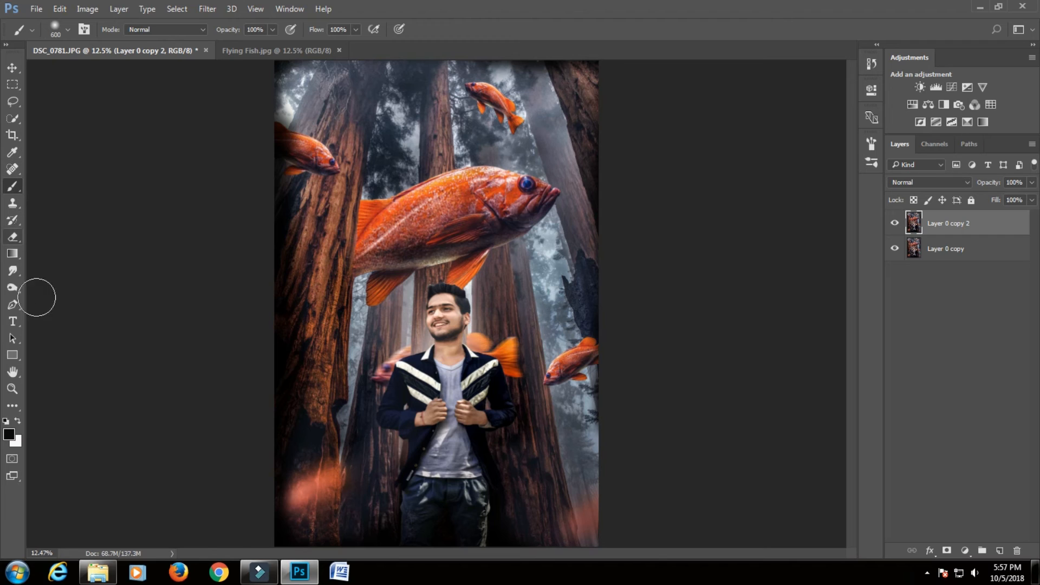
click(18, 421)
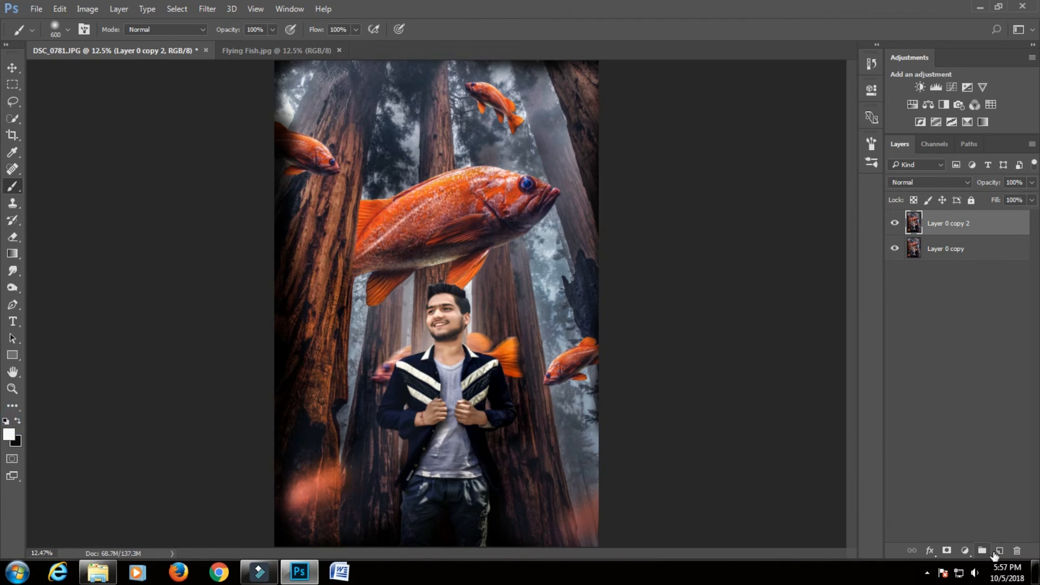
click(997, 552)
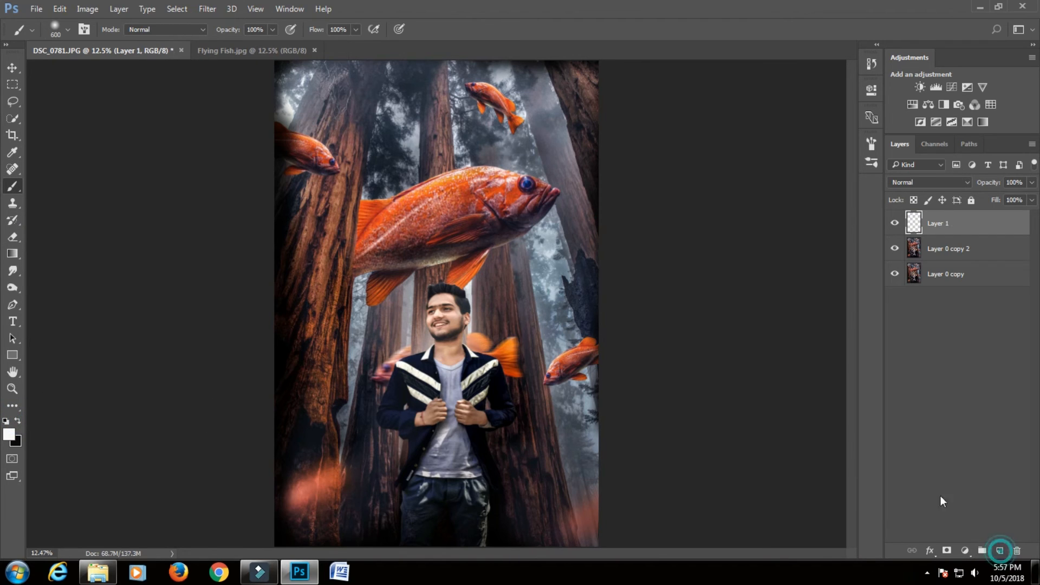
Dab soft white light spots with a 600 px brush on Layer 1, spread across the forest around the fish and the man
click(394, 125)
click(394, 125)
click(394, 125)
click(560, 262)
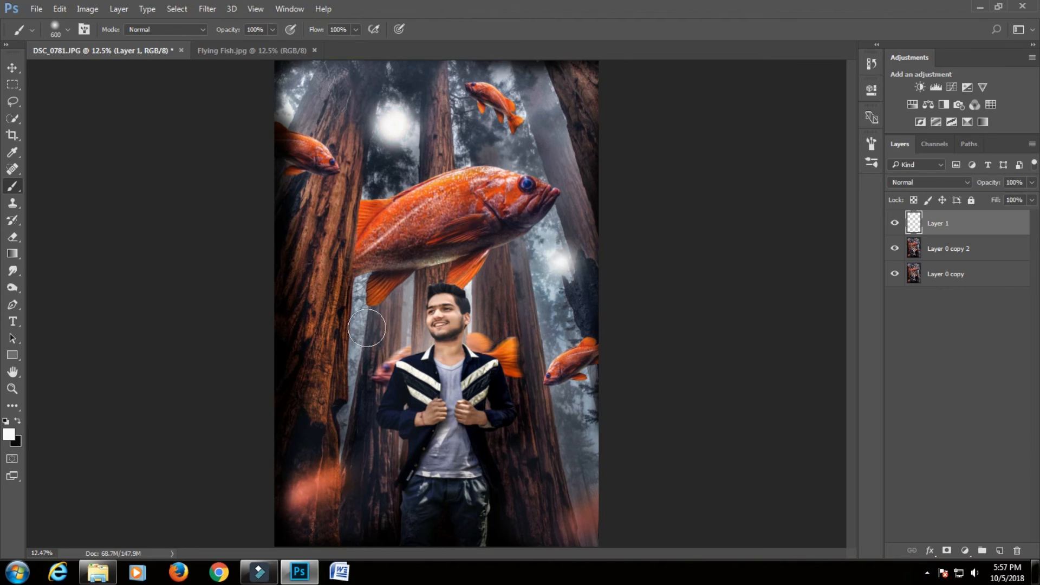
click(368, 327)
click(296, 95)
click(296, 95)
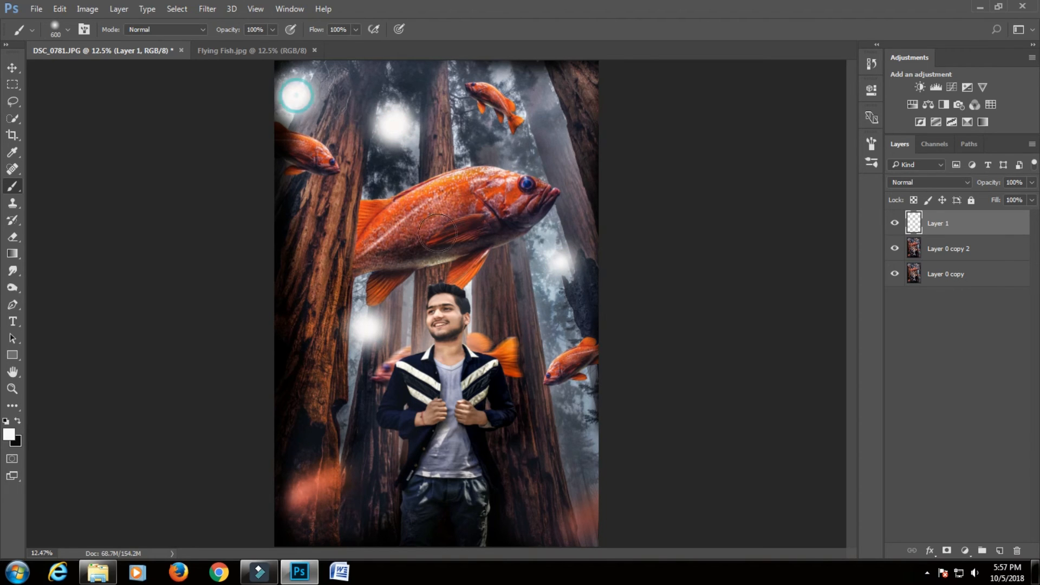
click(577, 430)
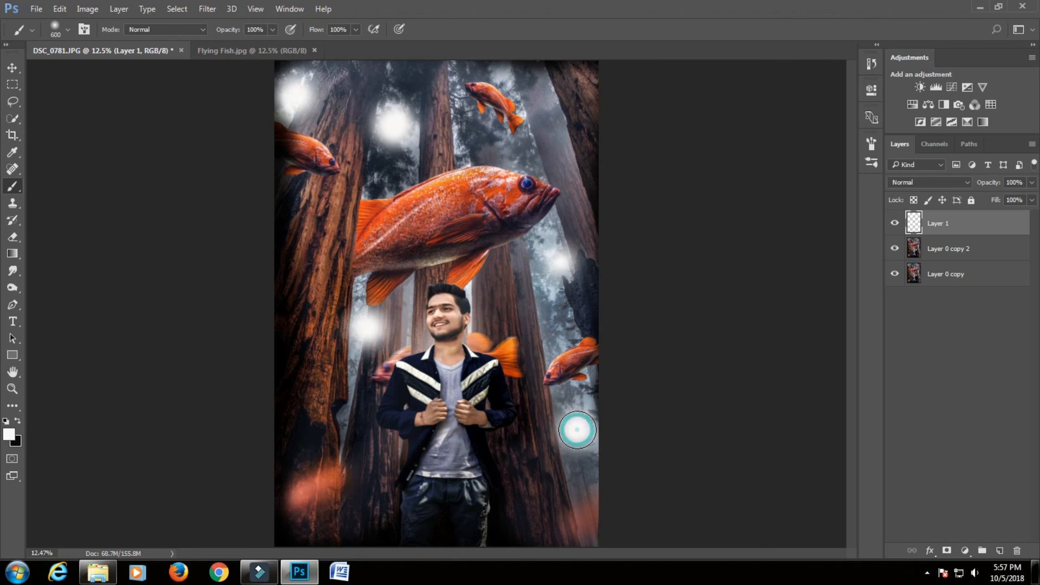
click(557, 266)
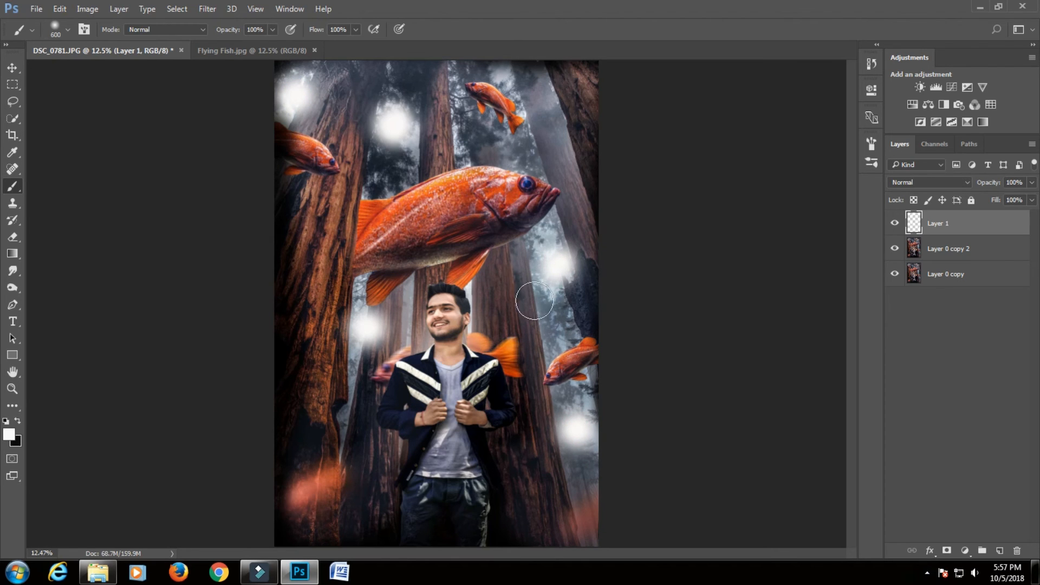
click(532, 149)
click(532, 149)
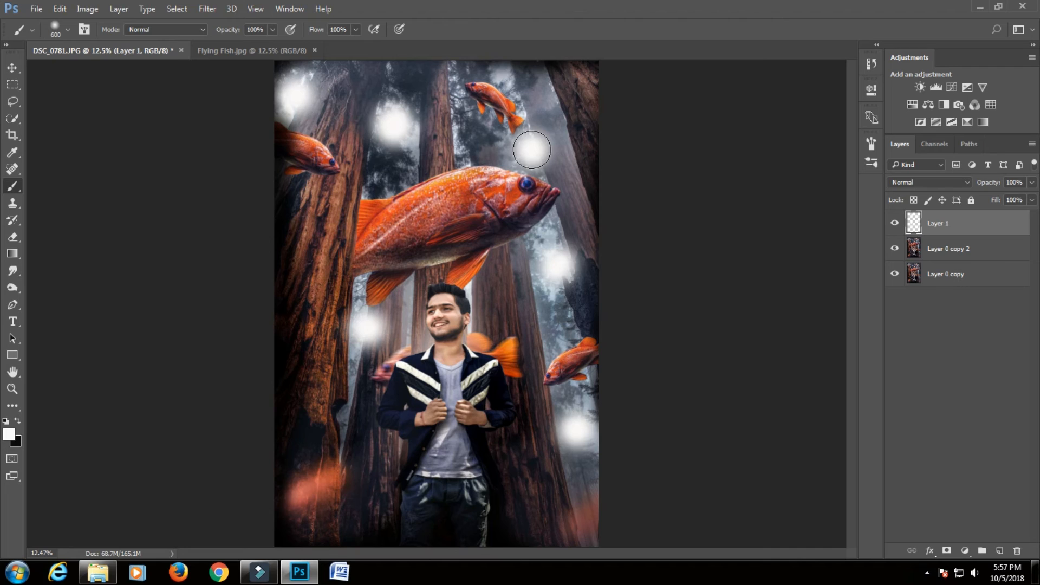
click(355, 468)
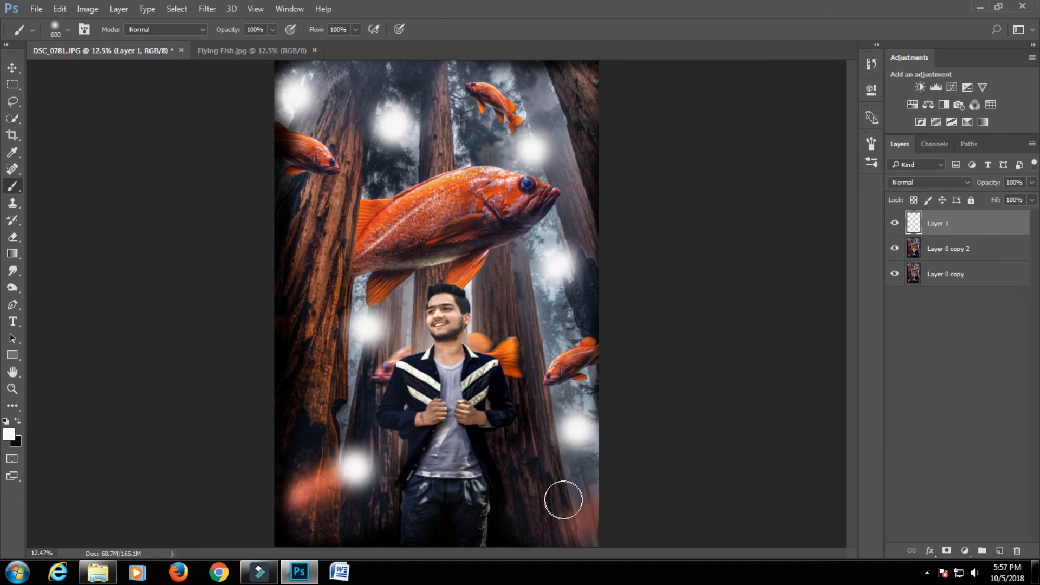
click(307, 247)
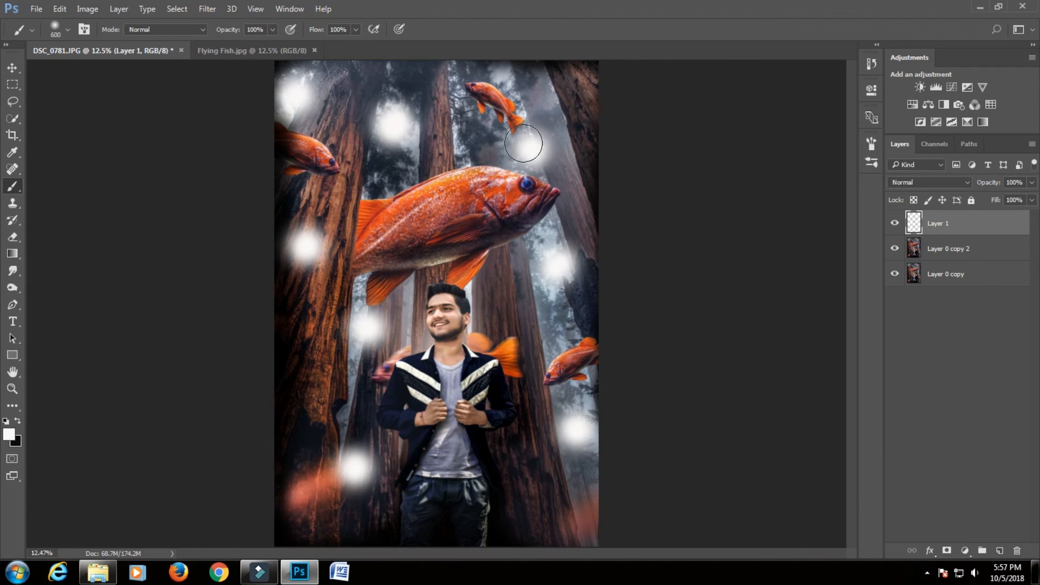
Set the light-spot layer's blend mode to Screen and its fill to 54%
click(1030, 201)
drag(1028, 217, 1007, 213)
click(929, 182)
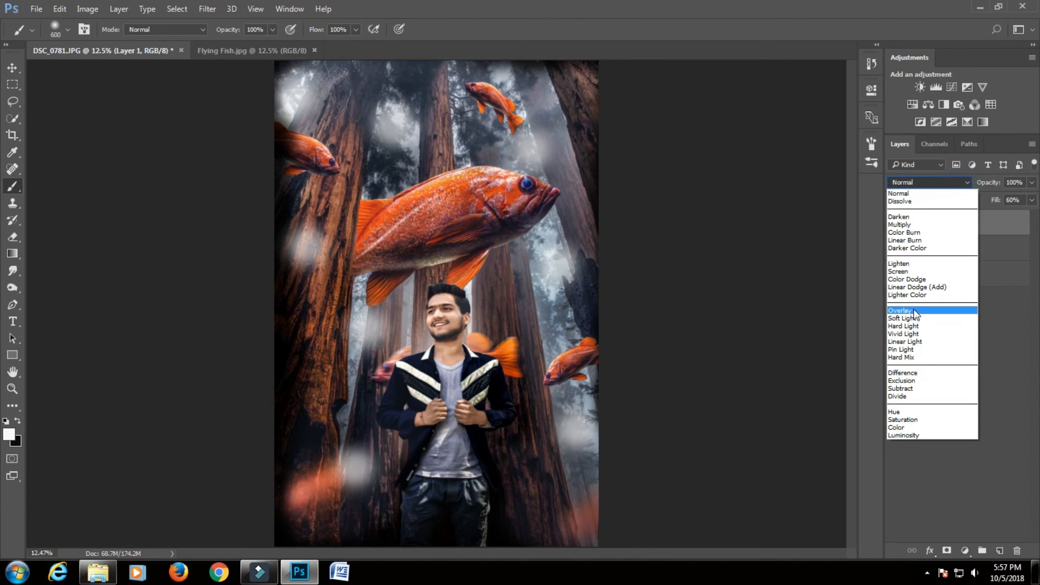
click(915, 271)
click(1028, 200)
drag(1003, 213, 1003, 215)
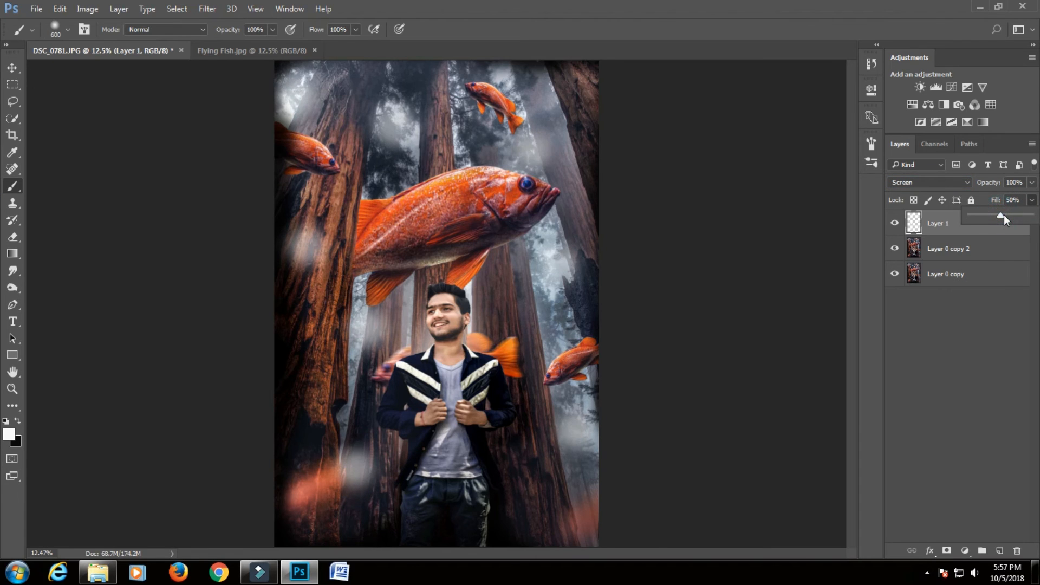
click(1007, 215)
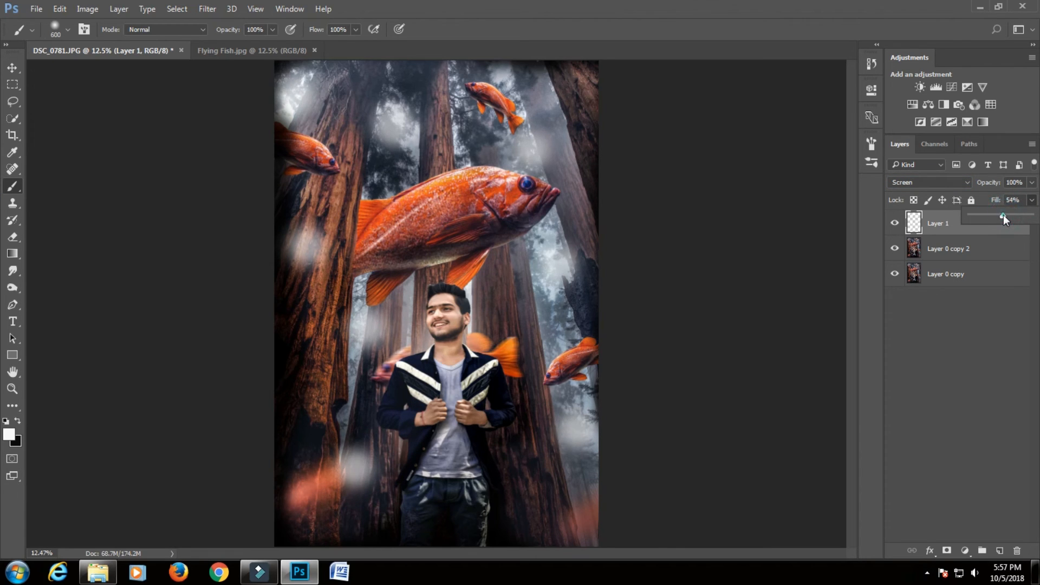
Compare the image with and without the light spots, and merge Layer 1 and Layer 0 copy 2 down into Layer 0 copy
click(752, 279)
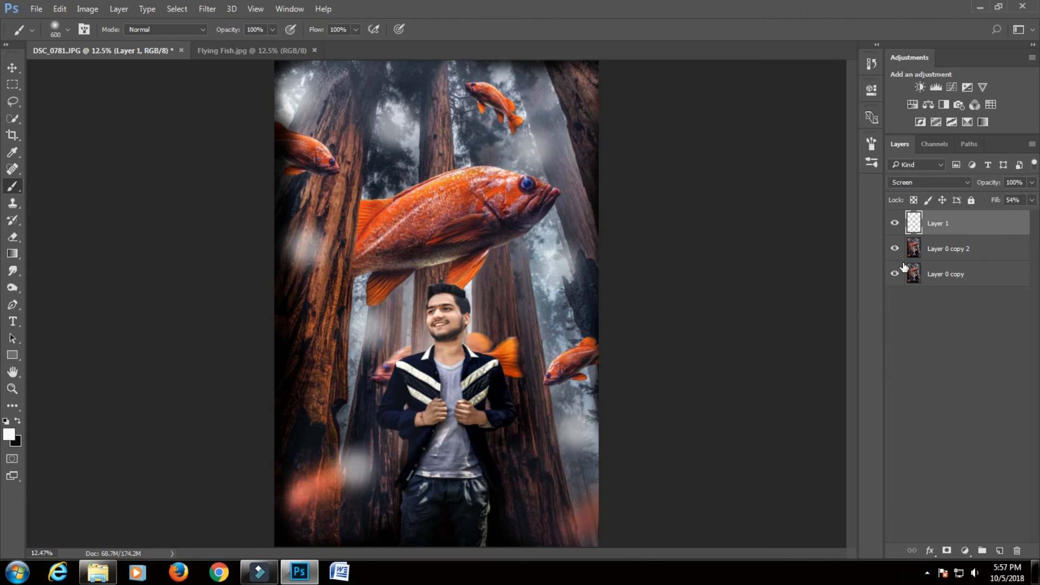
click(889, 226)
click(889, 226)
right_click(965, 237)
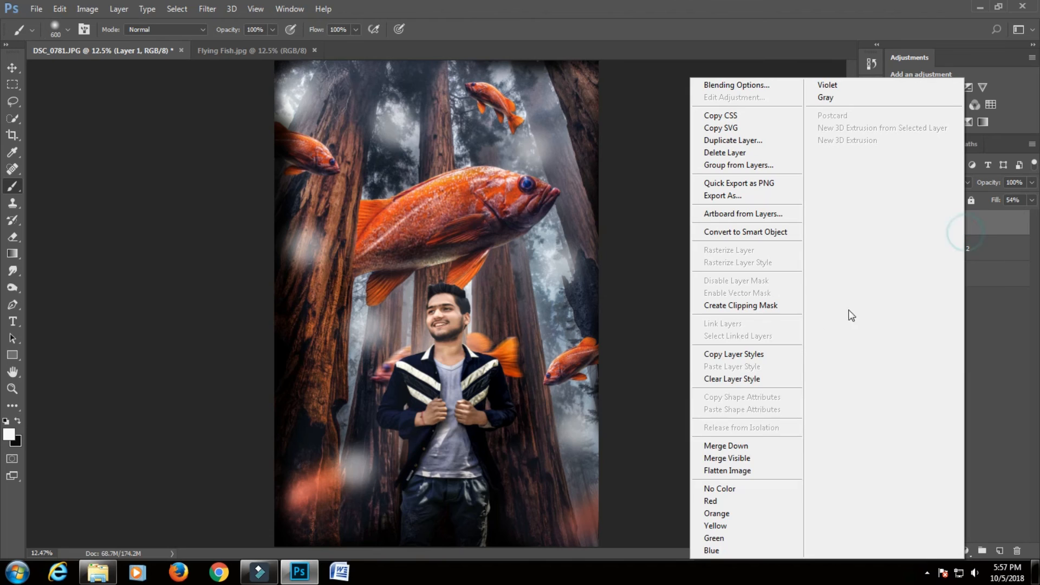
click(756, 444)
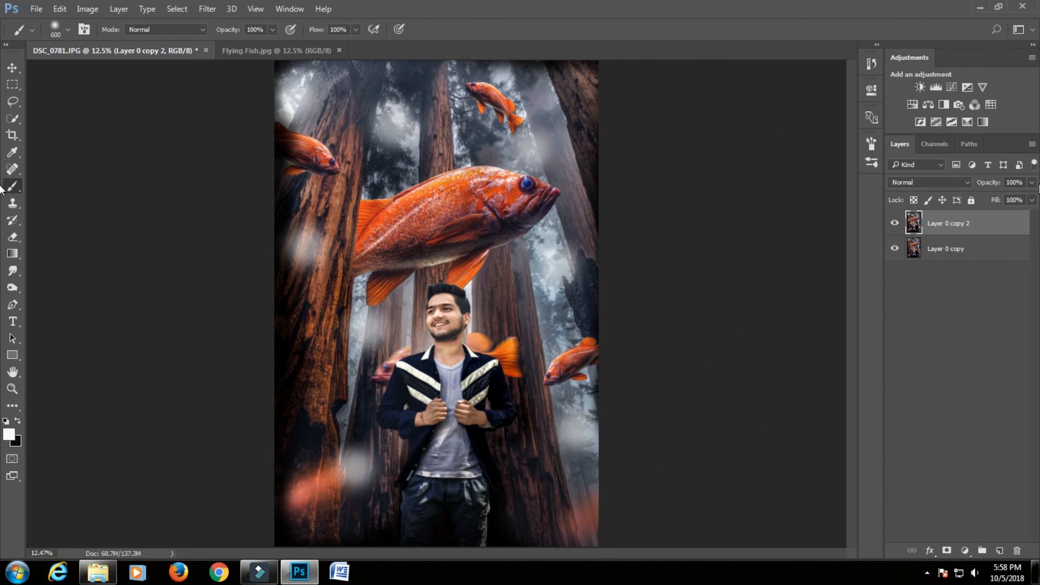
click(962, 200)
click(954, 199)
right_click(963, 226)
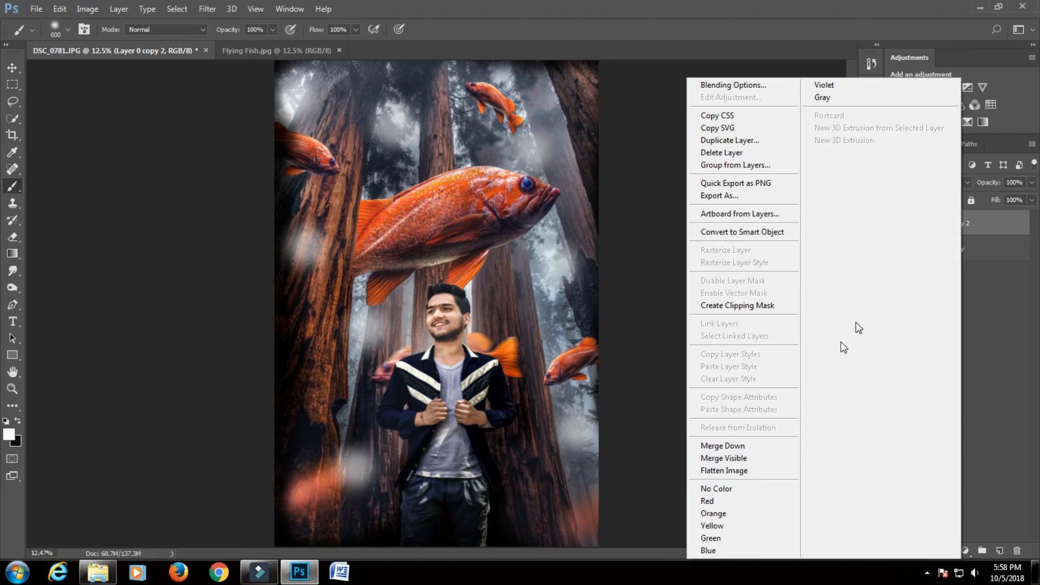
click(774, 442)
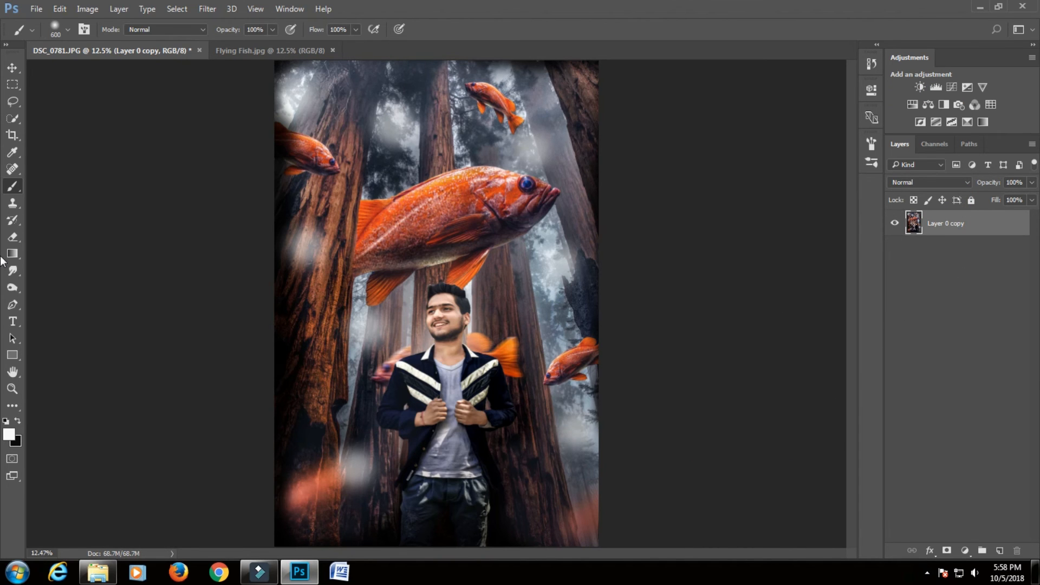
Add a white text box reading FLYING in 60 pt Myriad Pro beside the man's head
click(17, 320)
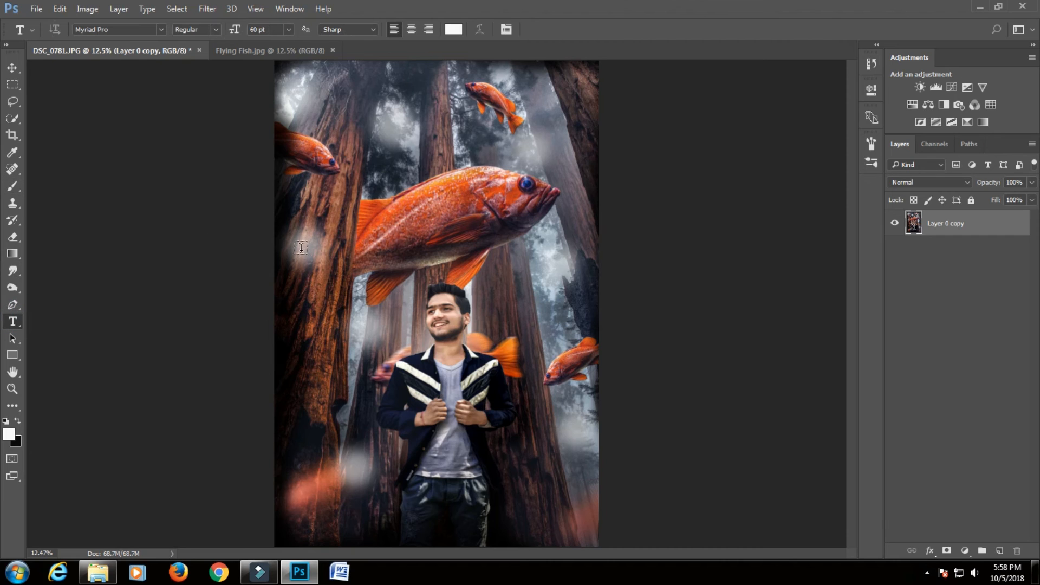
drag(316, 276, 426, 318)
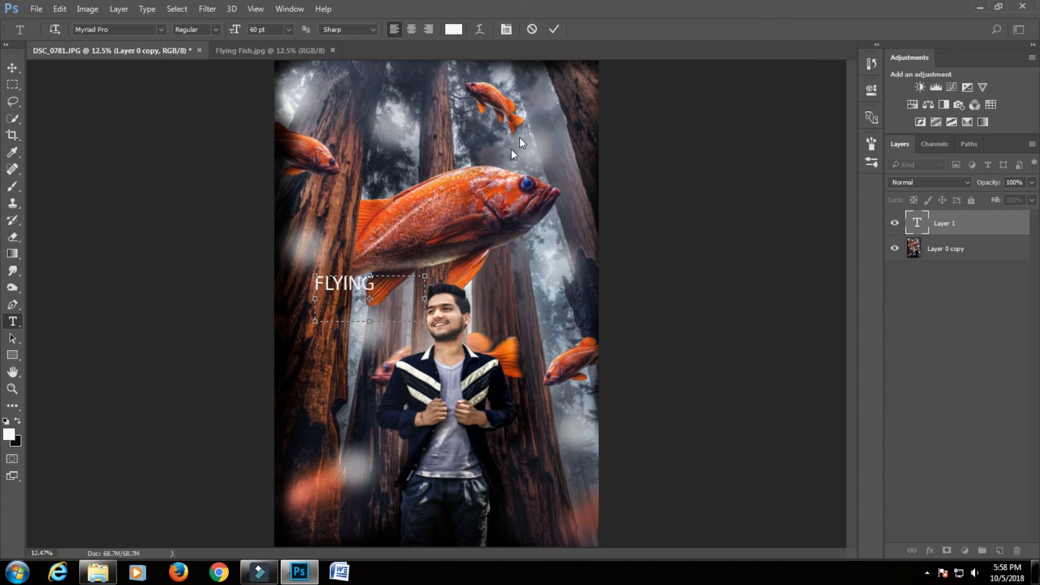
click(553, 29)
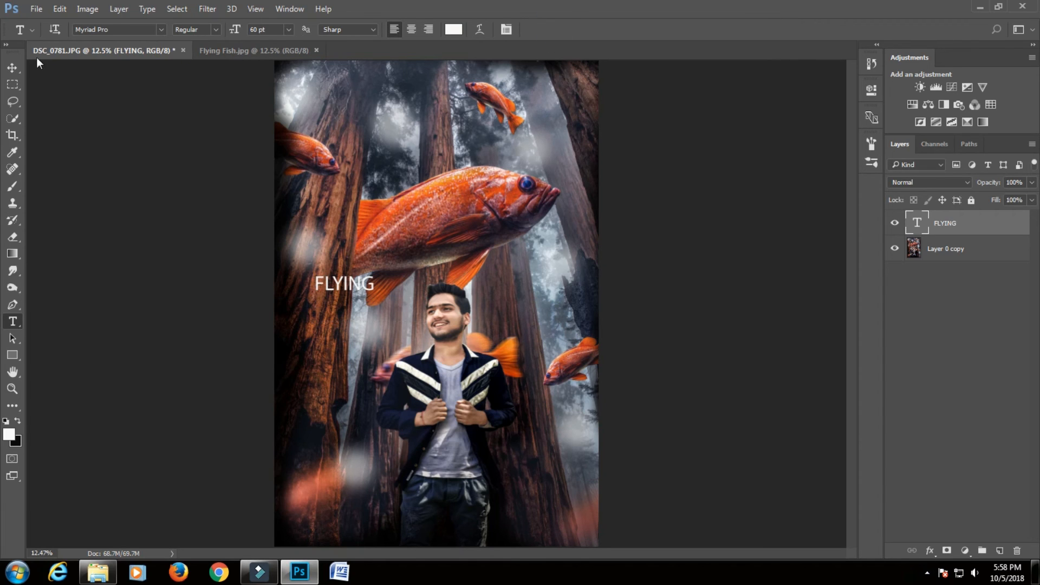
Move the FLYING text onto the man's trousers, scale it to about 115% width and 118% height, and centre it on him
click(18, 63)
drag(331, 287, 431, 513)
click(216, 28)
drag(414, 501, 442, 504)
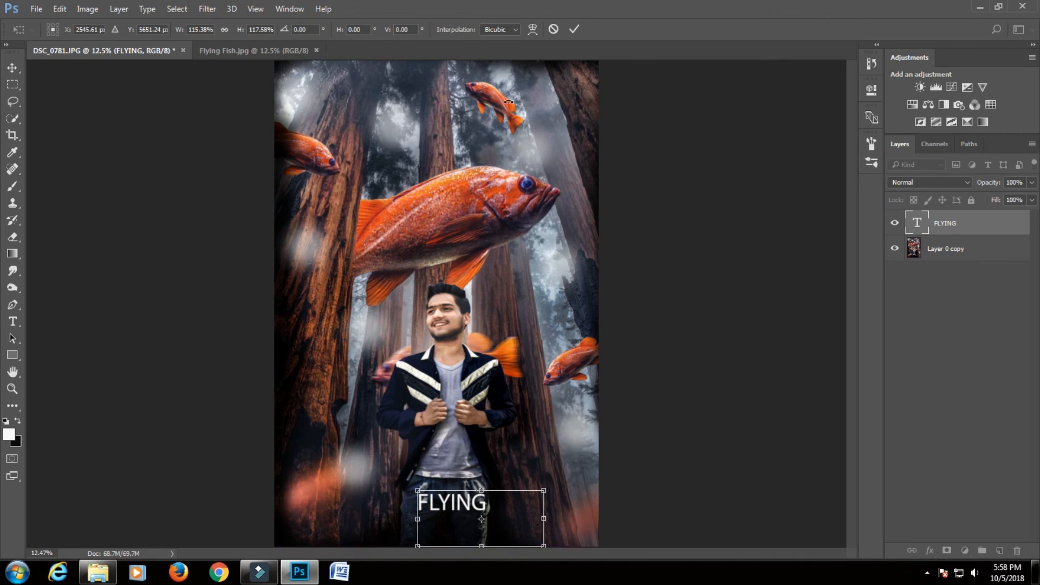
click(574, 30)
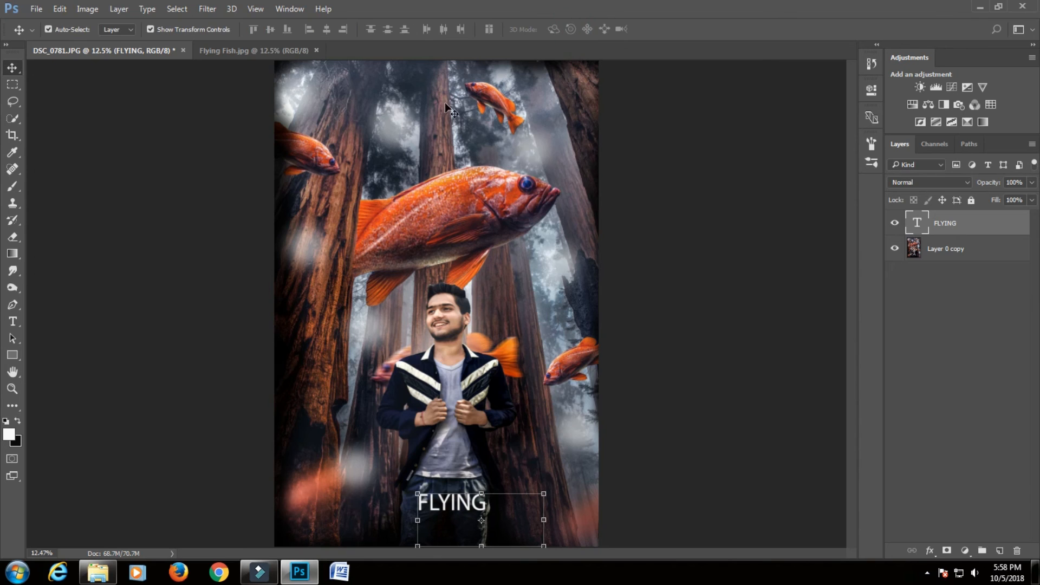
click(177, 30)
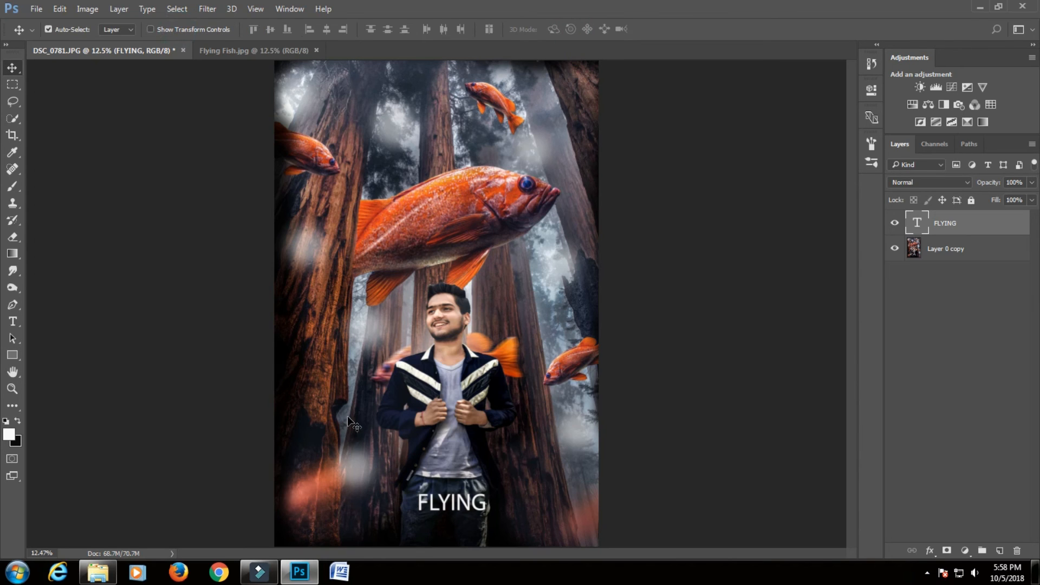
drag(461, 503, 454, 503)
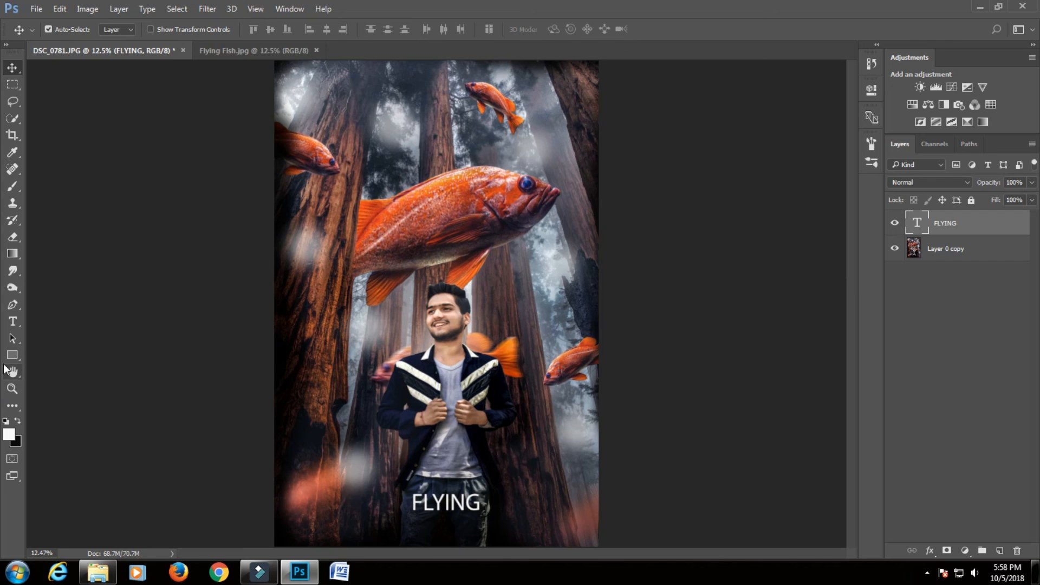
Add a second white text box reading FISH in 60 pt Myriad Pro over the large tree trunk and fish
click(11, 325)
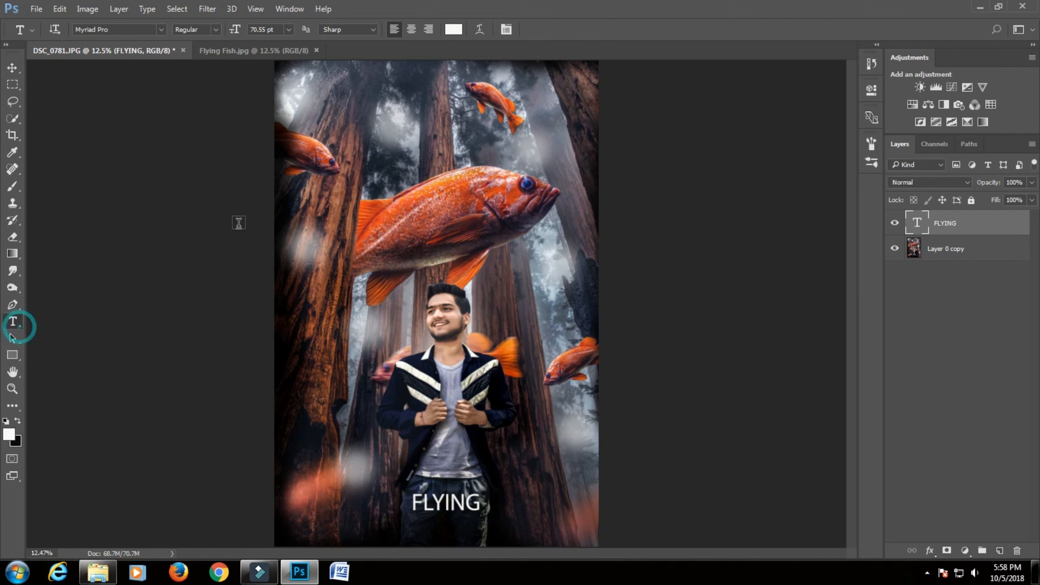
drag(301, 207, 471, 276)
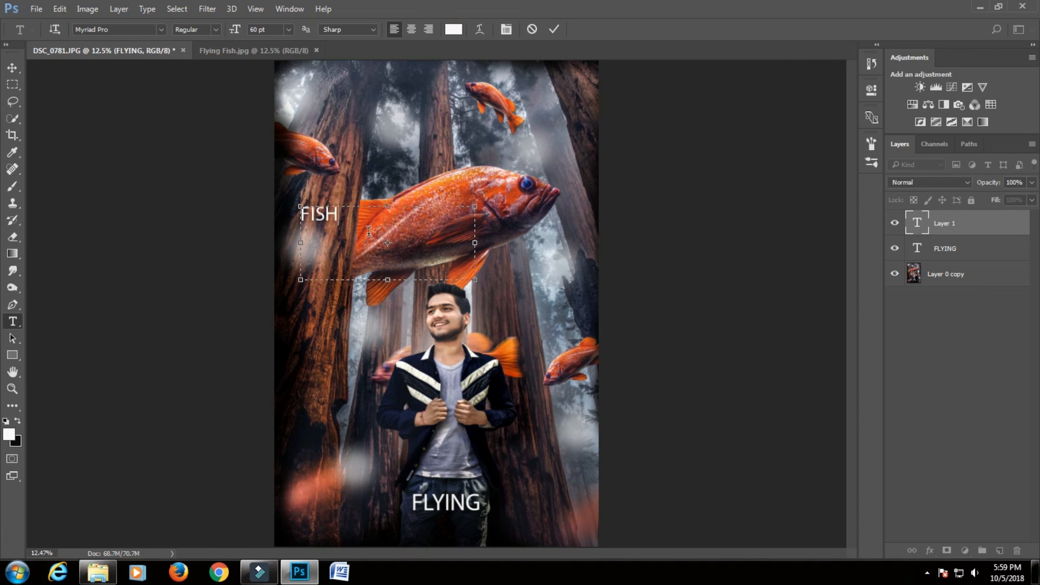
click(558, 29)
Enlarge the FISH text to about 168% width and 197% height and place it on the large tree trunk beside the man
click(12, 68)
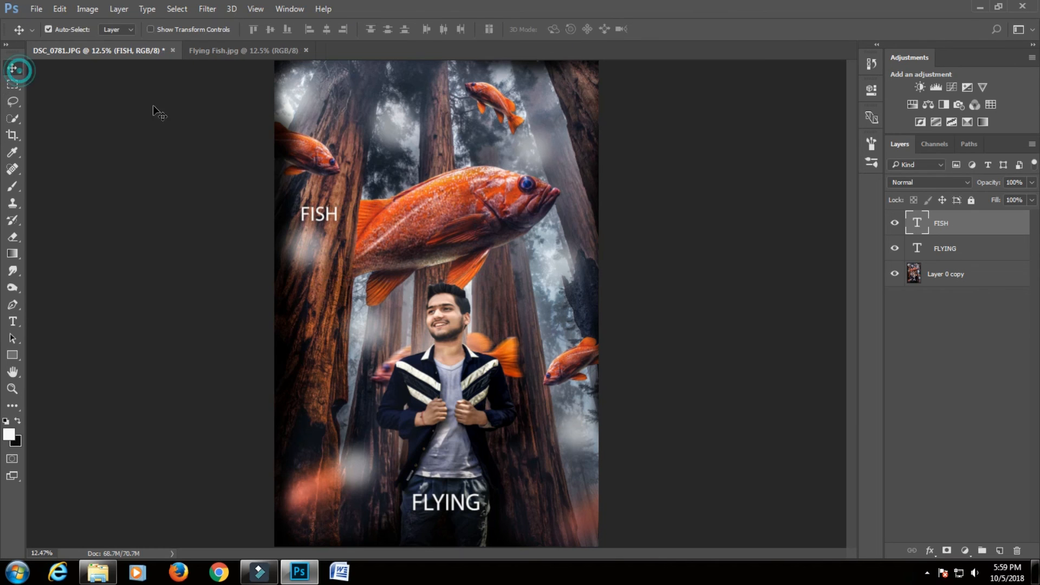
drag(329, 222, 446, 533)
click(201, 29)
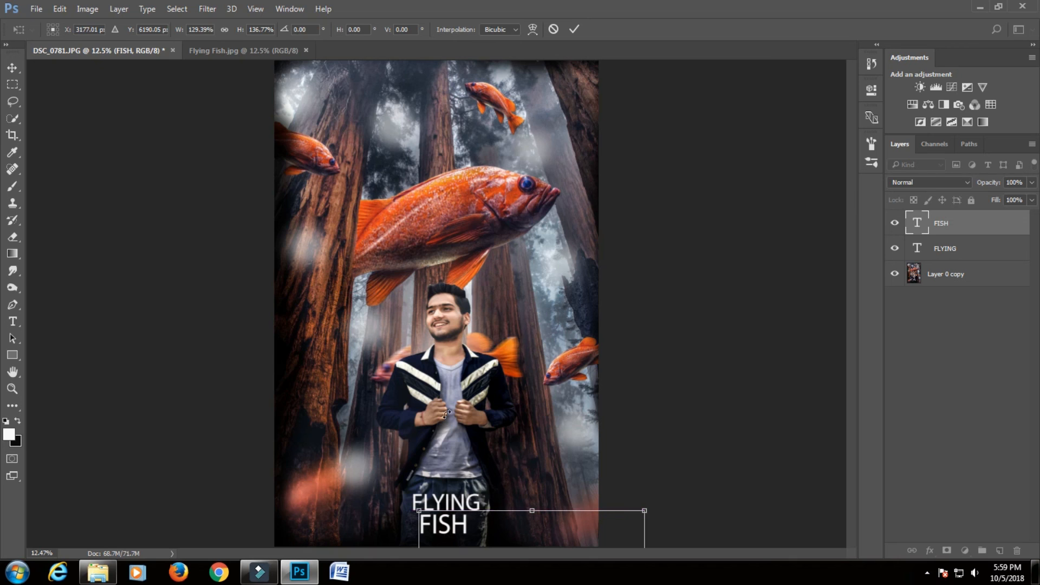
drag(437, 523, 282, 281)
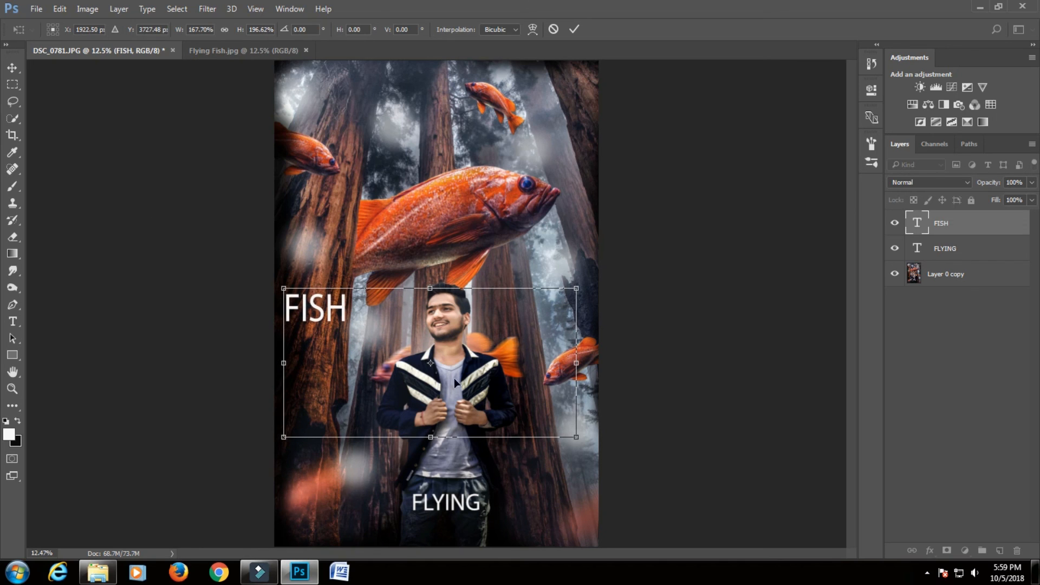
click(573, 29)
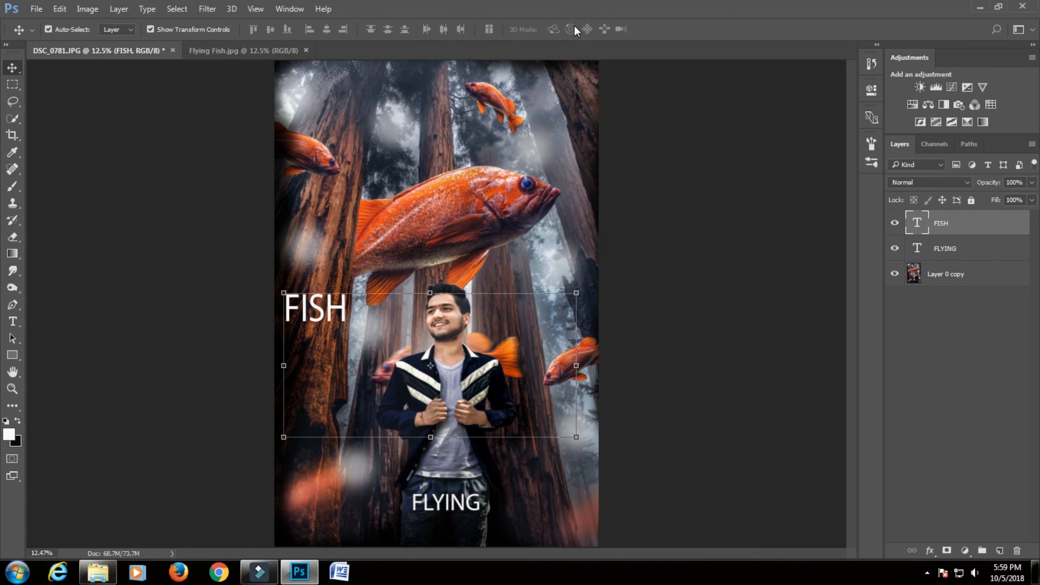
click(167, 32)
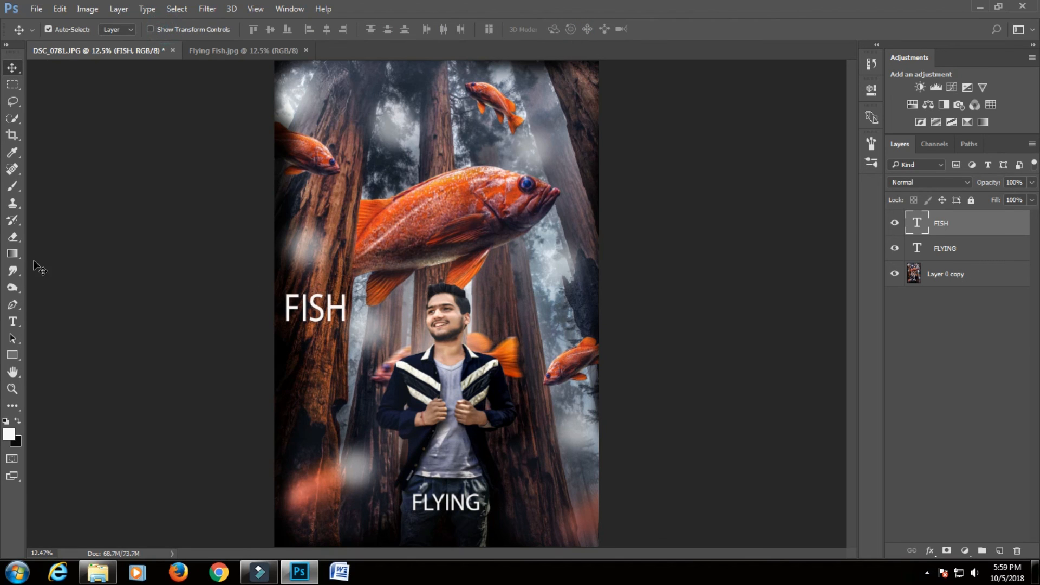
Rasterize the FISH text and erase thin curved gaps through its letters with a 20 px Eraser
click(16, 238)
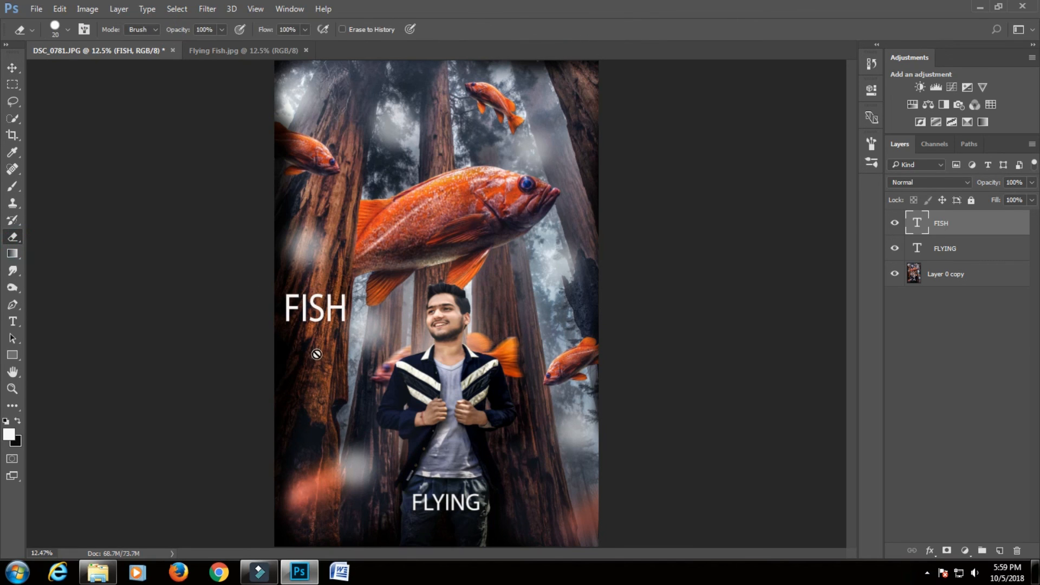
click(310, 320)
click(470, 227)
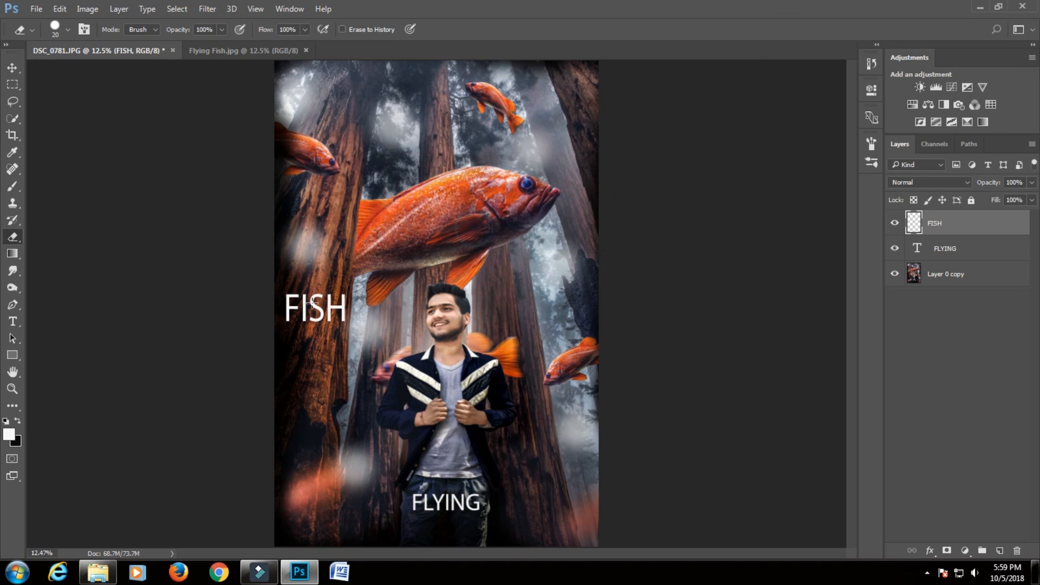
scroll(296, 305, up, 5)
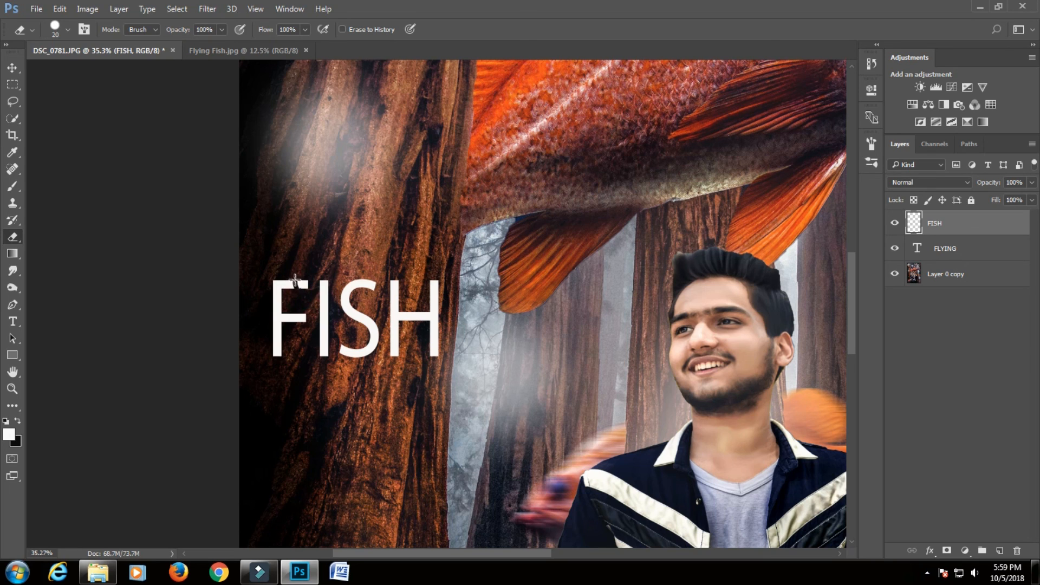
mouse_move(288, 310)
mouse_down()
mouse_move(271, 310)
mouse_move(272, 344)
mouse_up()
mouse_move(317, 296)
mouse_down()
mouse_move(332, 303)
mouse_move(318, 330)
mouse_move(349, 311)
mouse_up()
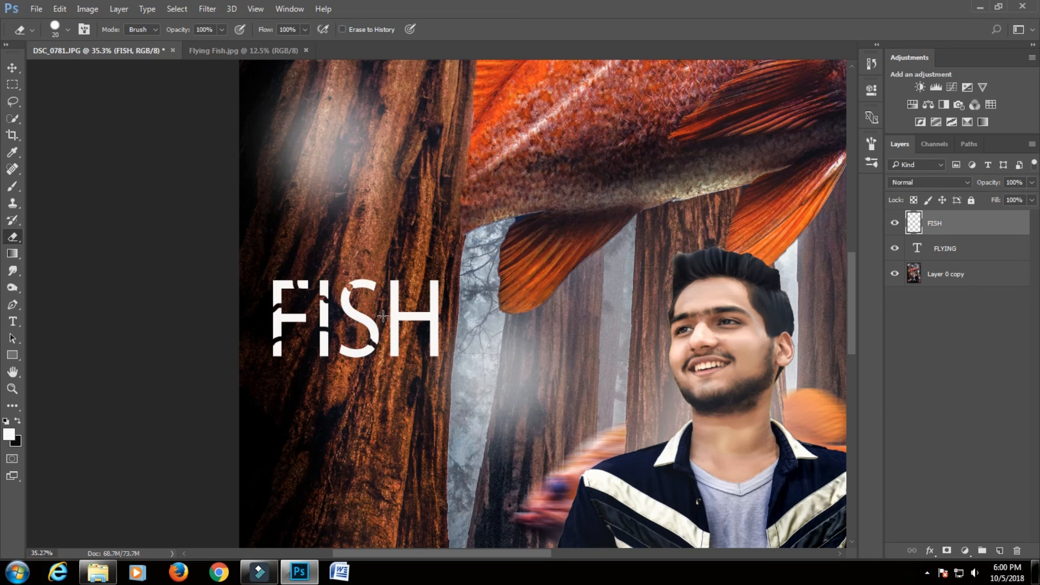
mouse_move(386, 295)
mouse_down()
mouse_move(413, 331)
mouse_move(463, 331)
mouse_up()
scroll(370, 266, down, 6)
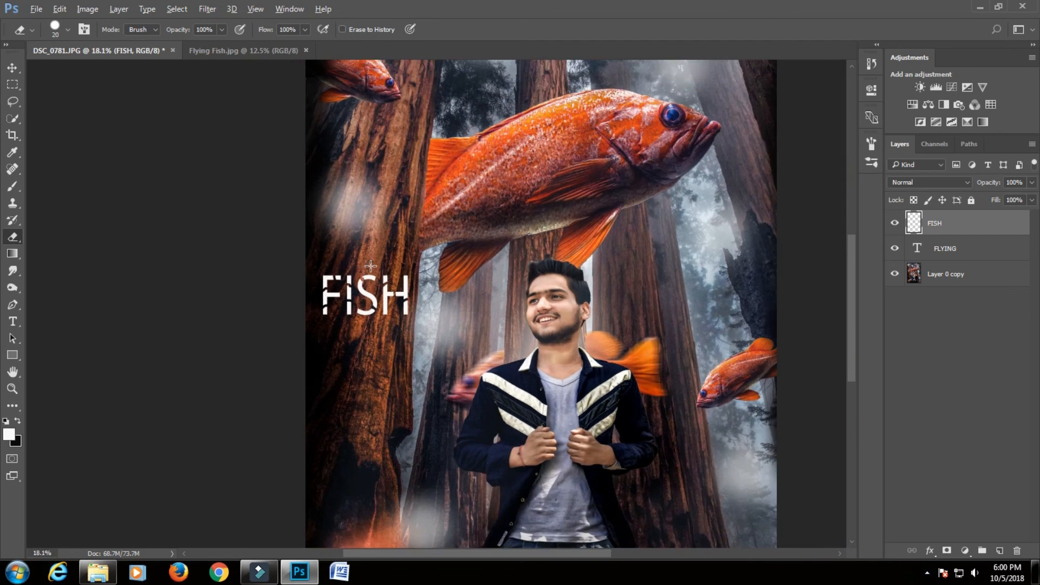
Move the cut FISH lettering directly below FLYING and scale it to 118.59% width and 96.21% height
click(11, 67)
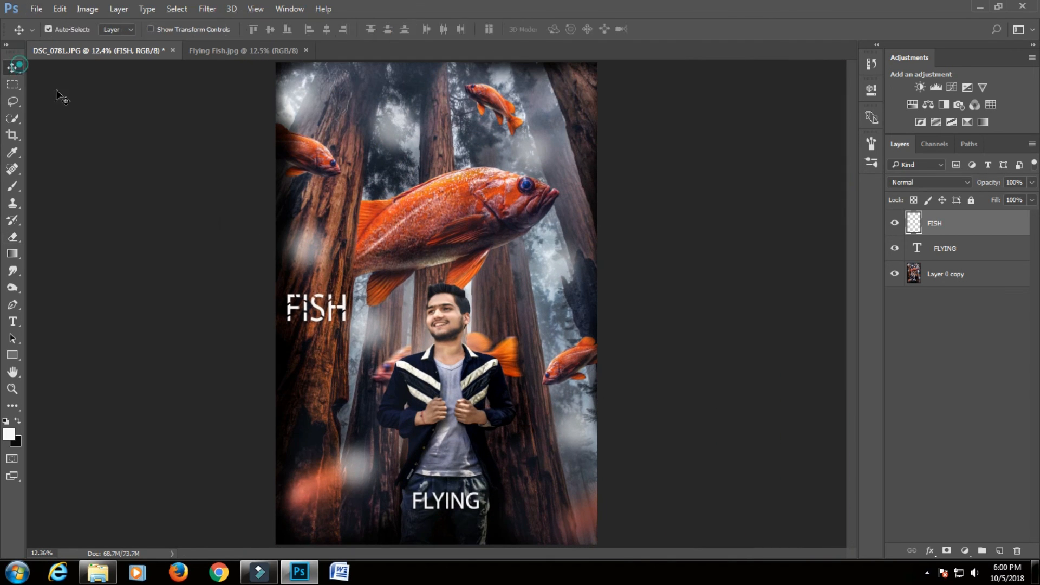
mouse_move(333, 317)
mouse_down()
mouse_move(459, 519)
mouse_move(484, 581)
mouse_up()
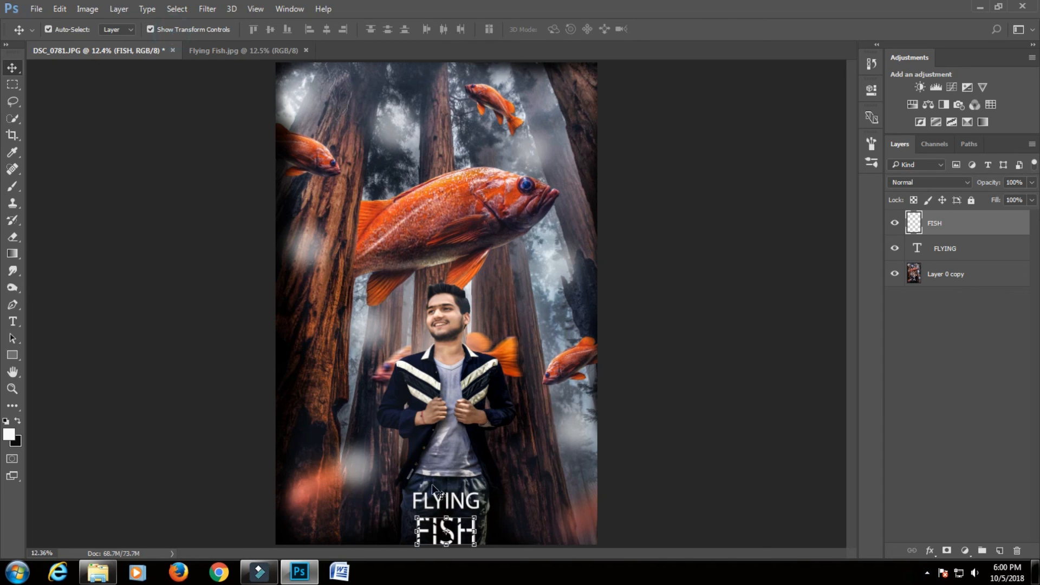
key(ctrl+t)
mouse_move(446, 519)
mouse_down()
mouse_move(407, 531)
mouse_move(408, 509)
mouse_move(445, 533)
mouse_move(436, 514)
mouse_move(446, 516)
mouse_up()
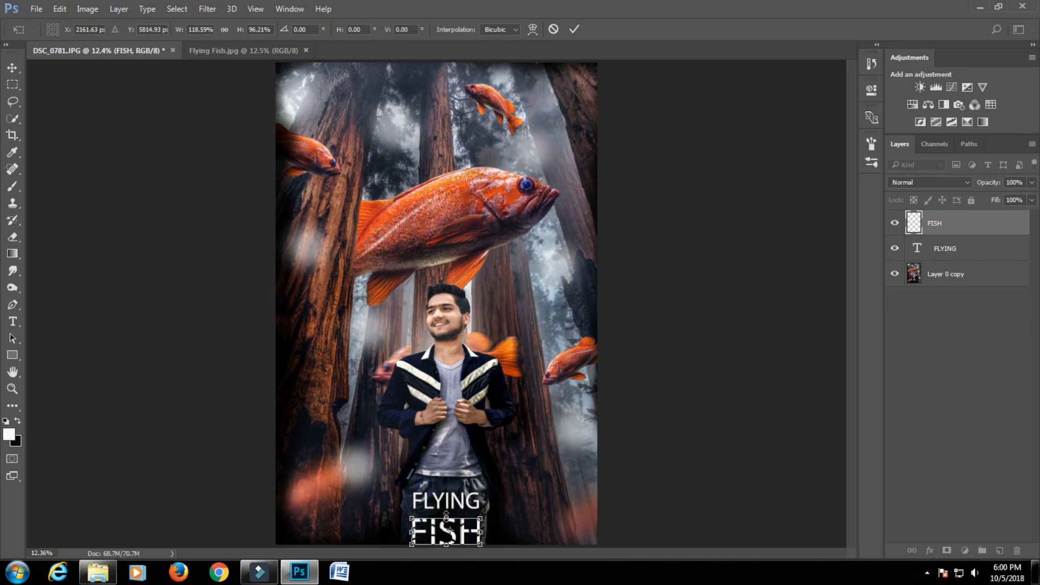
click(574, 30)
click(196, 31)
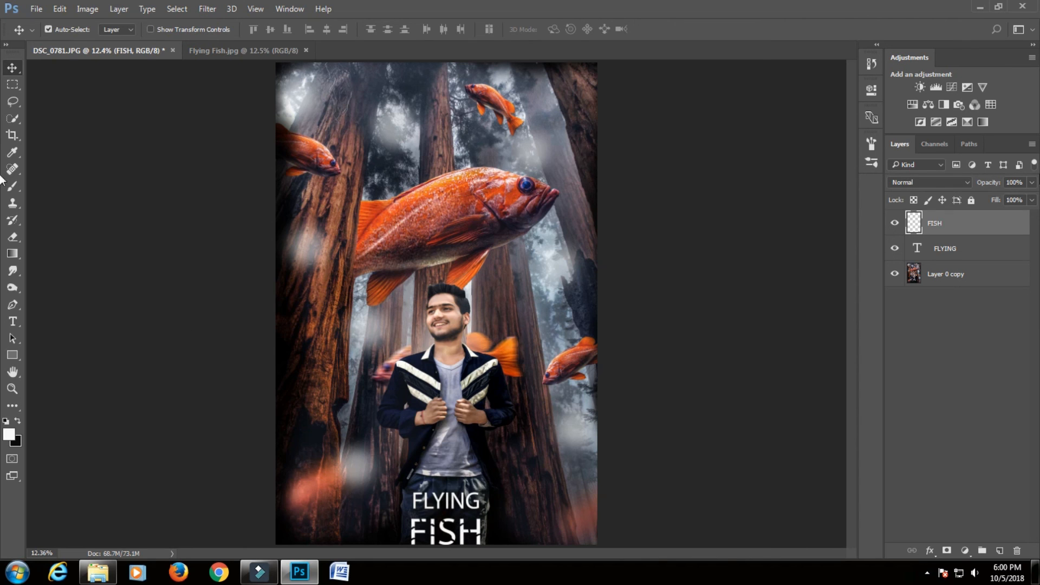
Flatten the image, unlock the background as Layer 0 and duplicate it
right_click(973, 241)
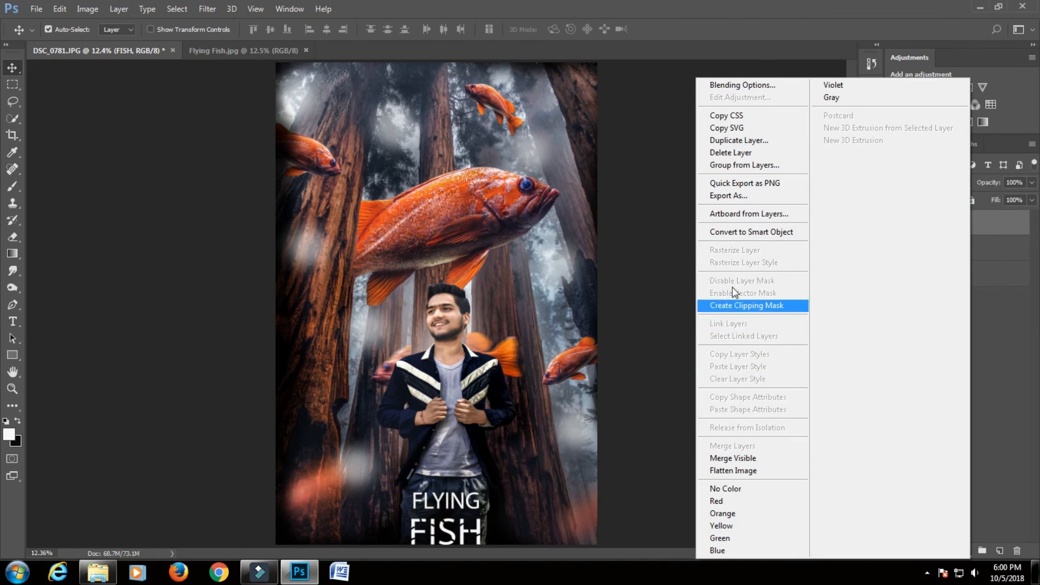
click(753, 459)
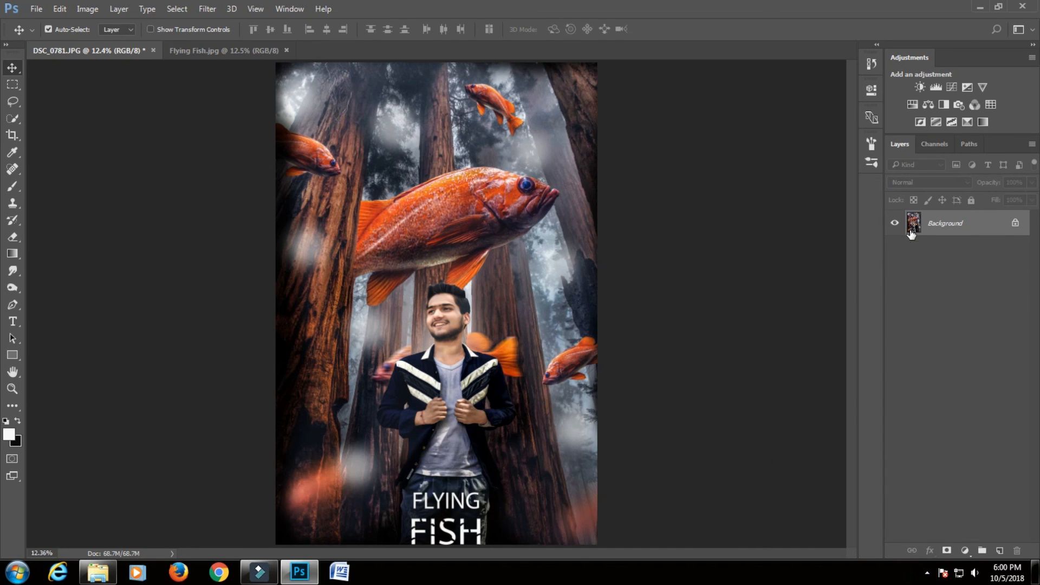
click(1016, 223)
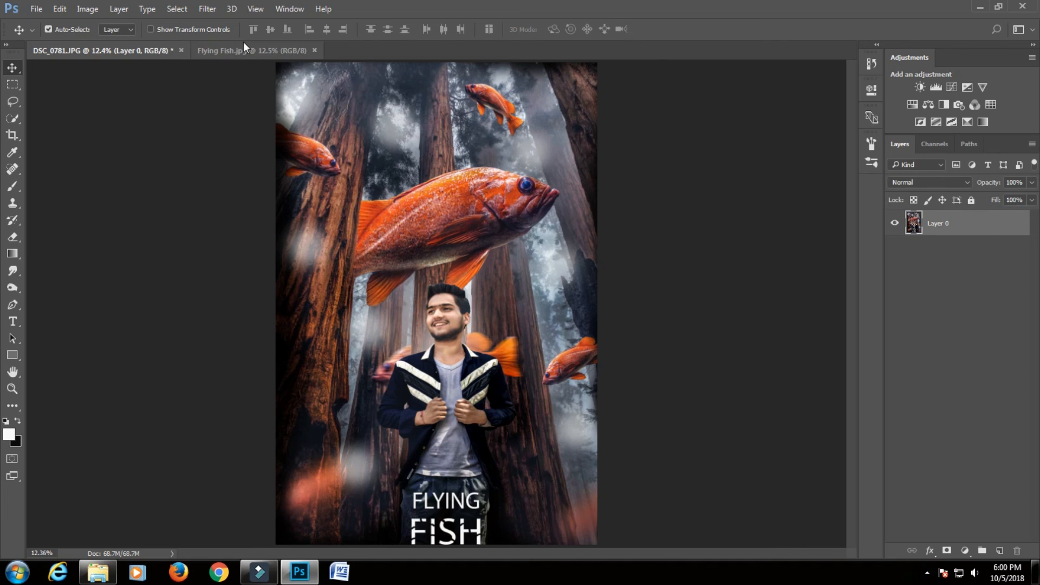
key(ctrl+j)
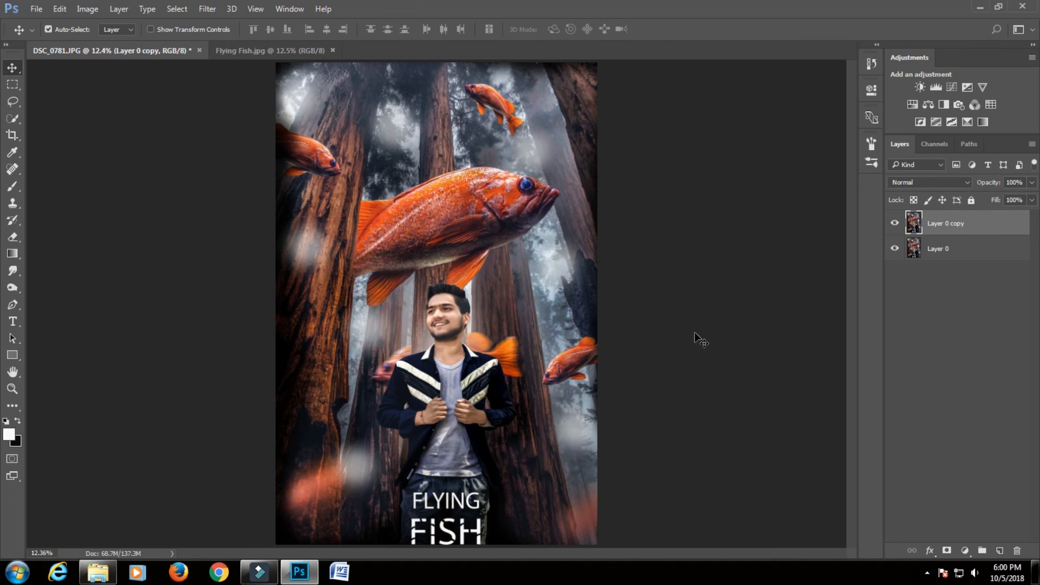
Grade the duplicated layer with the Camera Raw Filter, setting exposure to -0.20, contrast to 0 and clarity to +15
click(207, 9)
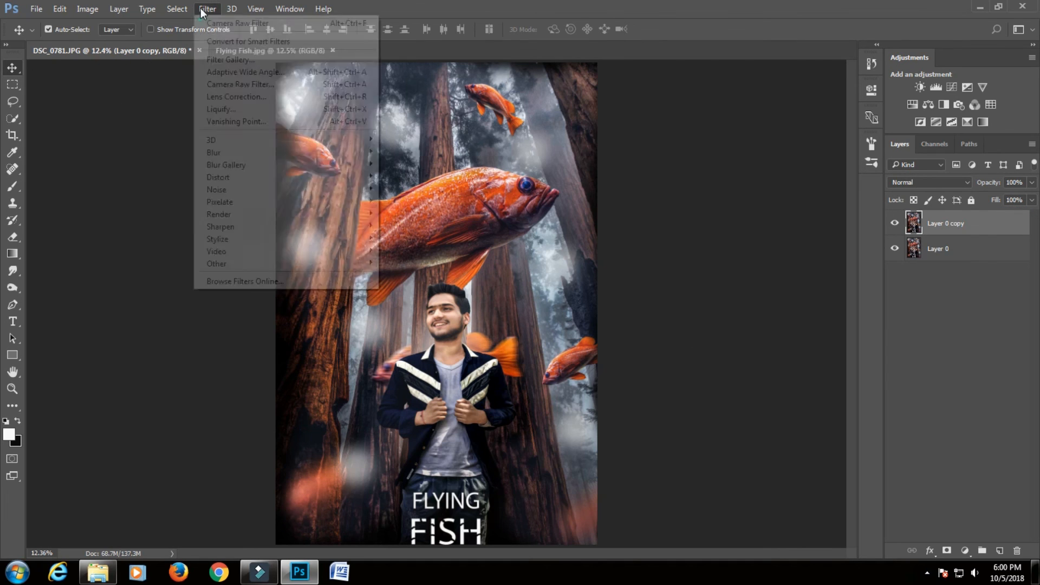
click(233, 84)
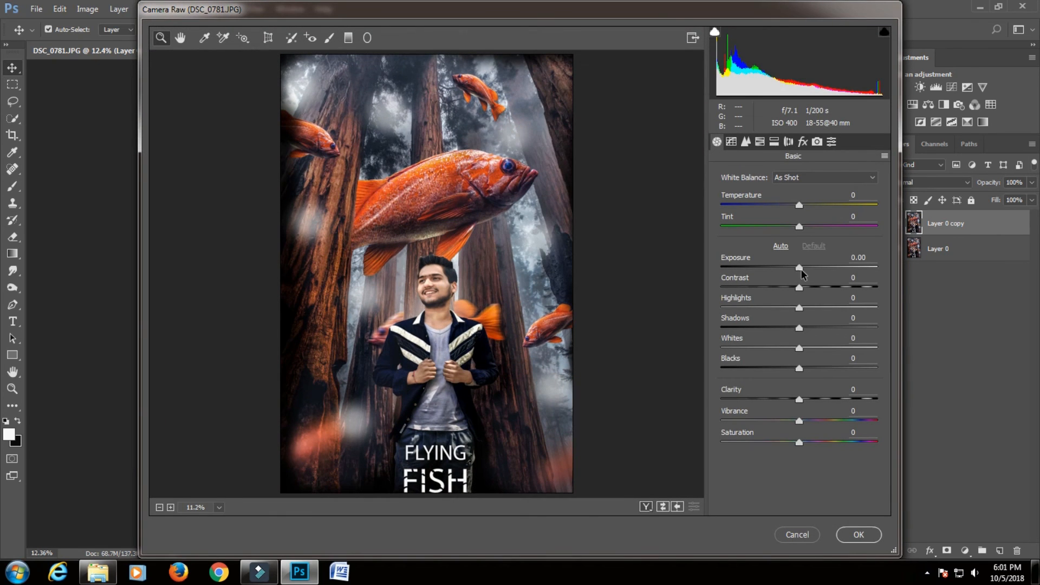
mouse_move(799, 267)
mouse_down()
mouse_move(834, 287)
mouse_move(798, 288)
mouse_up()
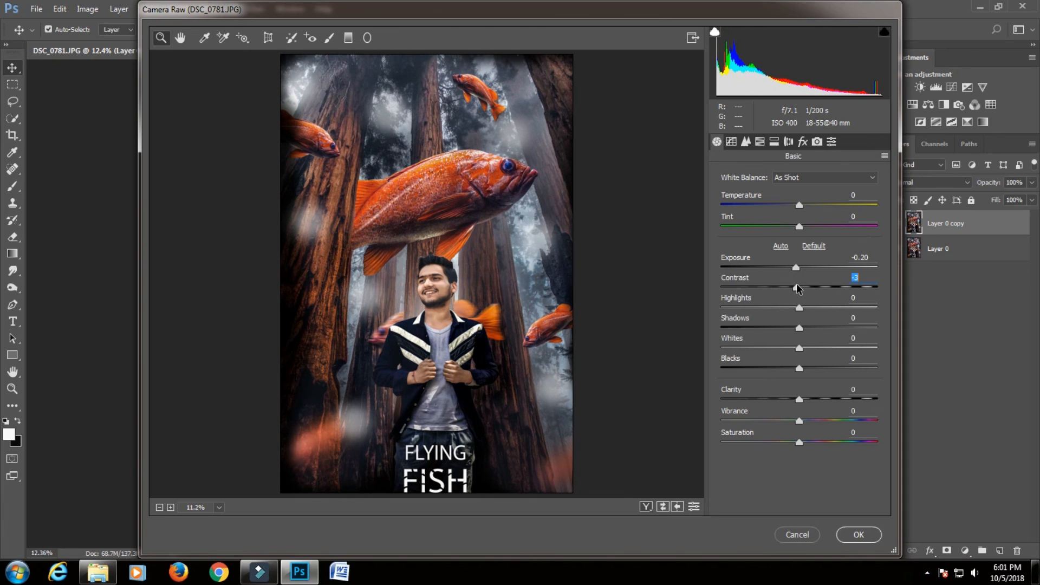
key(BackSpace)
mouse_move(804, 403)
mouse_down()
mouse_move(831, 399)
mouse_move(812, 401)
mouse_up()
click(811, 400)
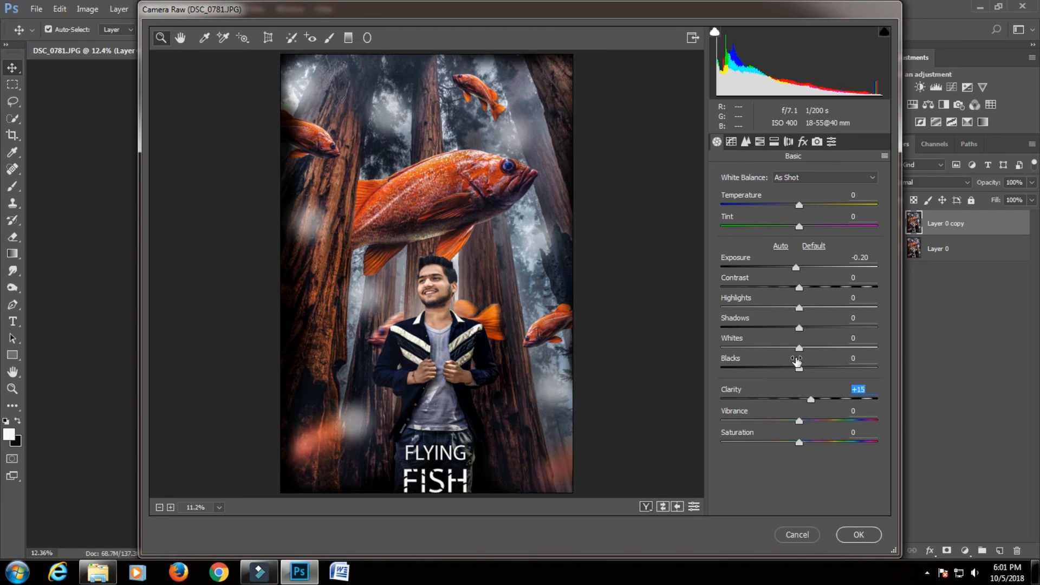
click(859, 536)
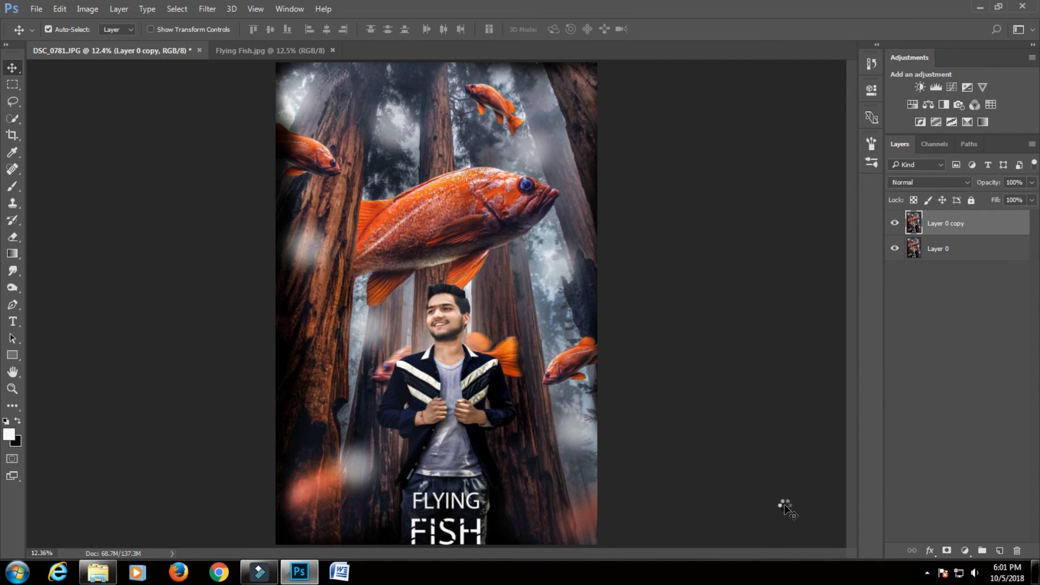
Merge the graded Layer 0 copy down into Layer 0 and bring up the file commands
right_click(923, 233)
click(696, 444)
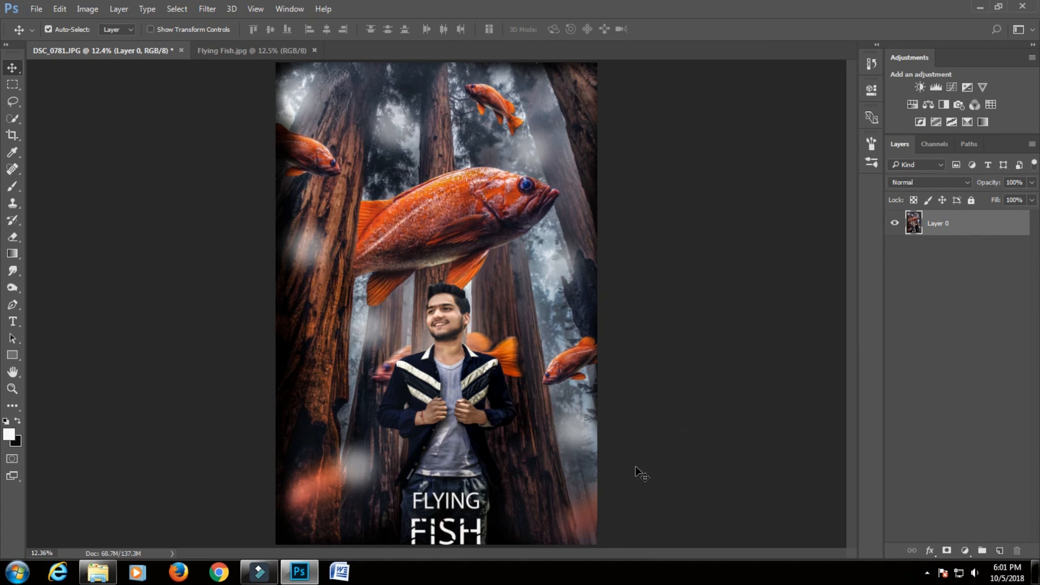
click(36, 8)
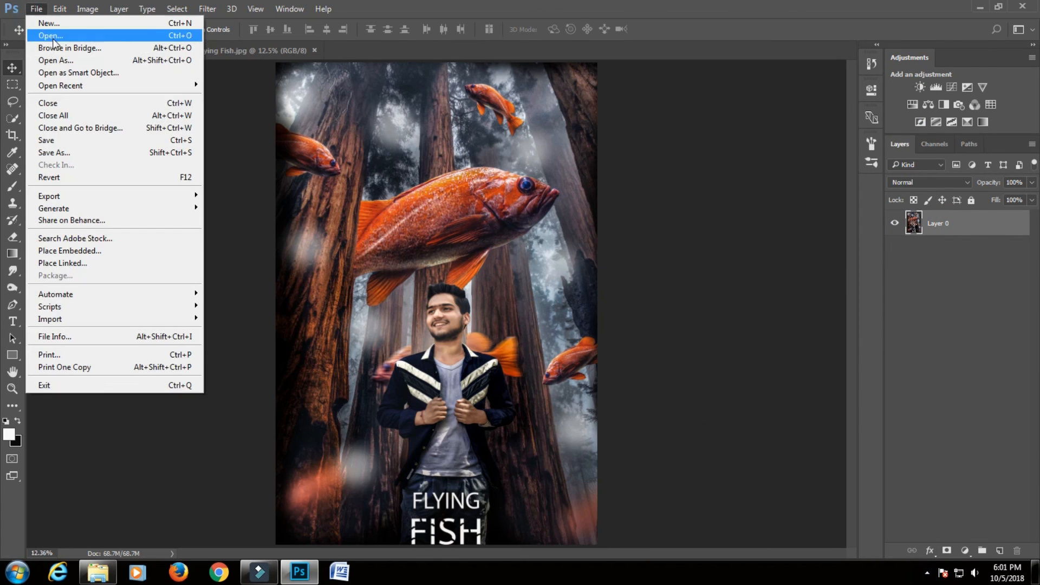